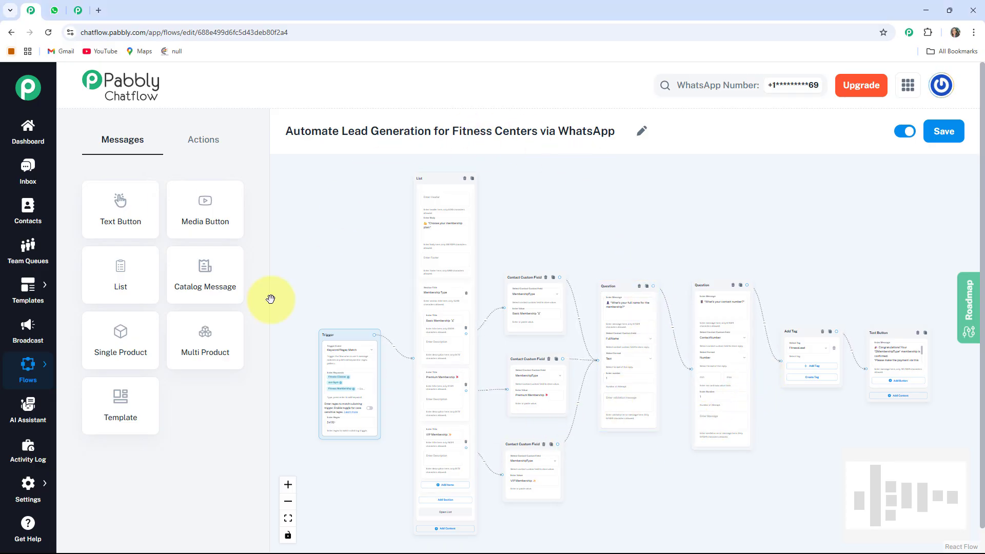
- Switch to WhatsApp Web and send the message "Fitness Classes" in the Fitness Center chat
click(49, 9)
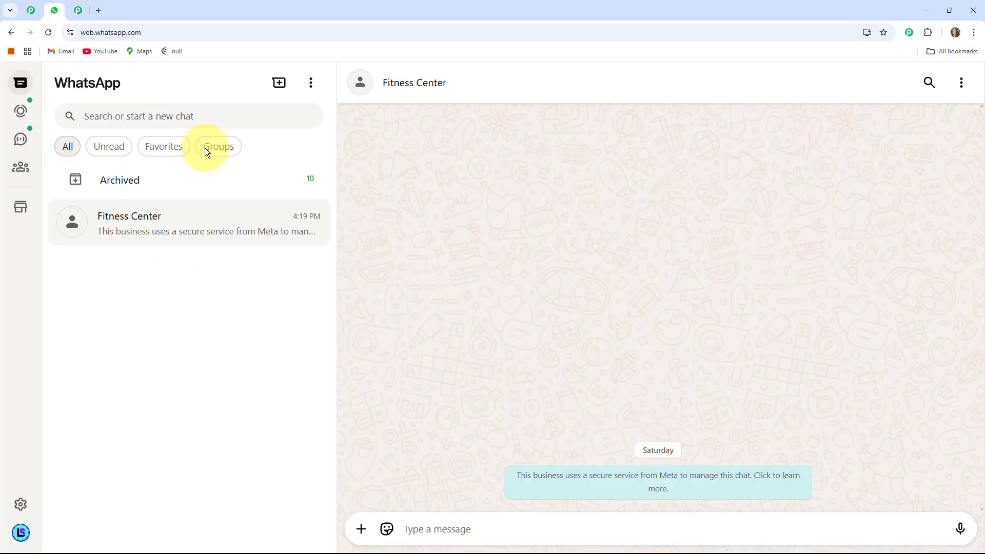
click(509, 528)
text(Fitness Classes)
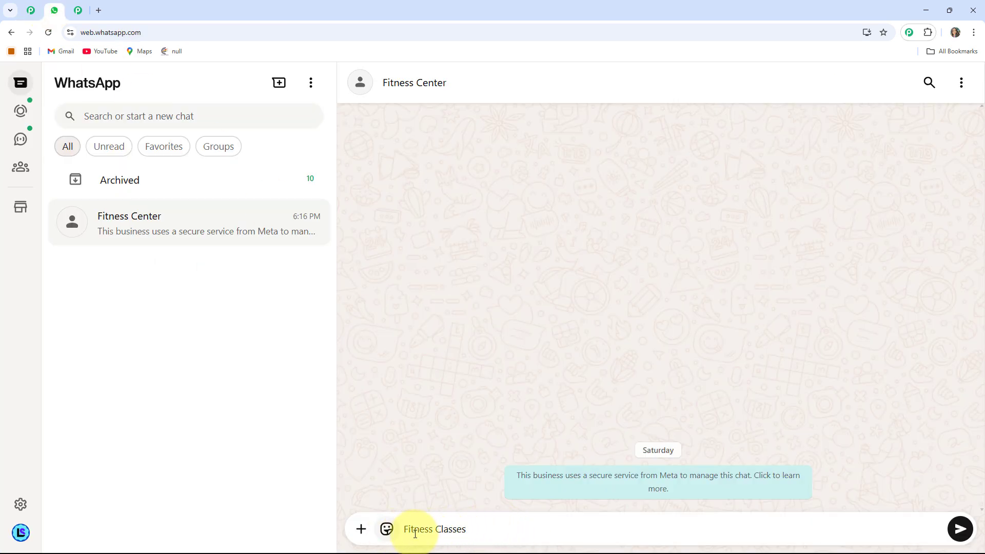
key(Return)
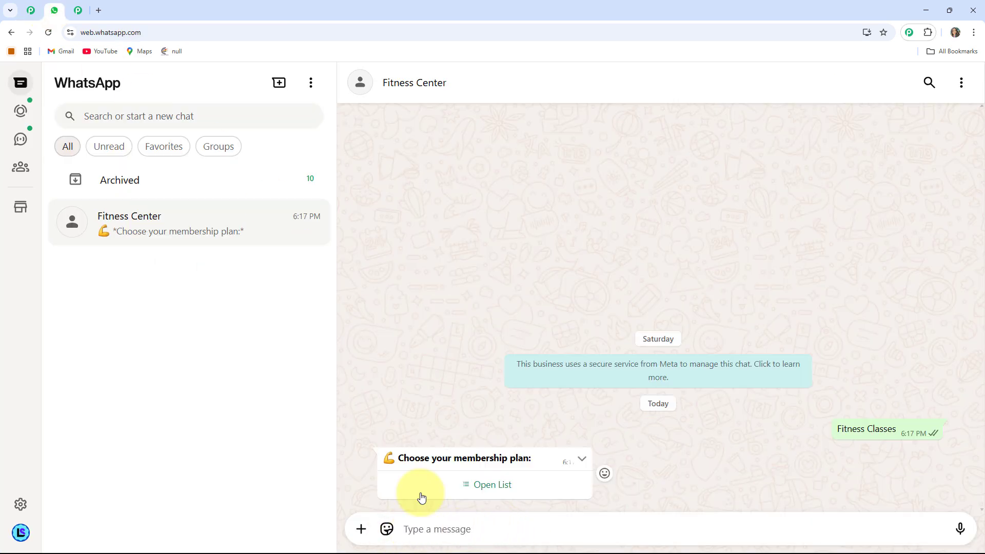
- Choose and send Premium Membership from the membership plan list, then reply to the chatbot with the full name
click(489, 487)
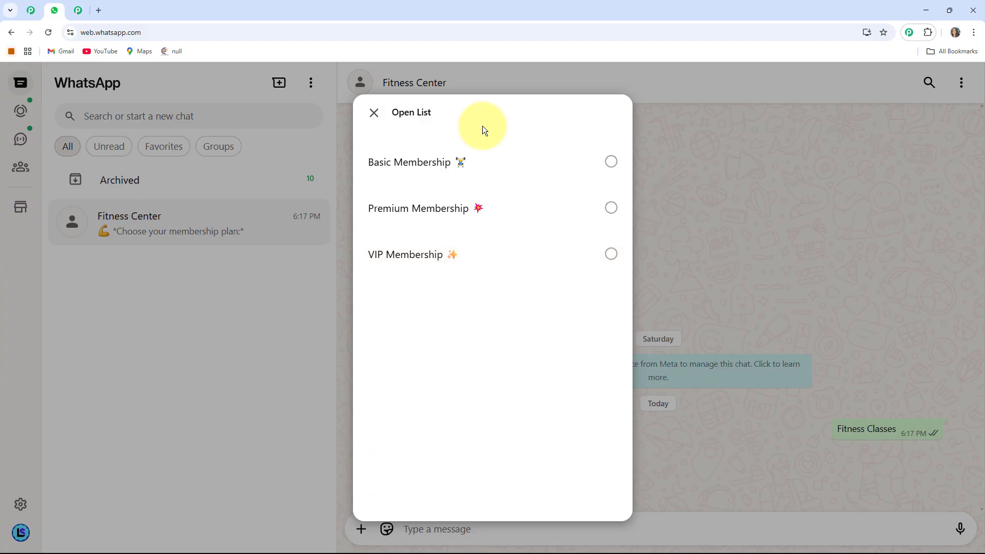
click(462, 211)
click(595, 470)
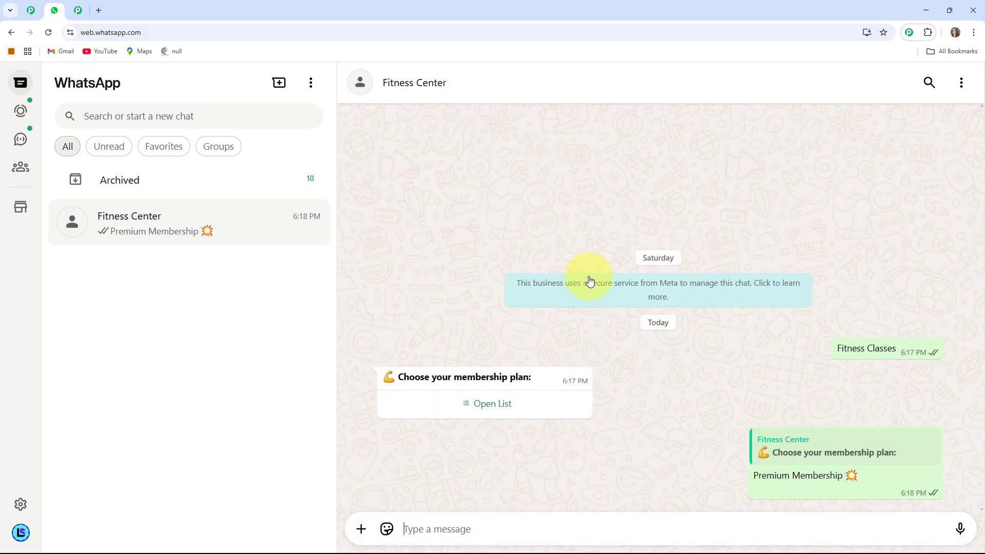
click(425, 525)
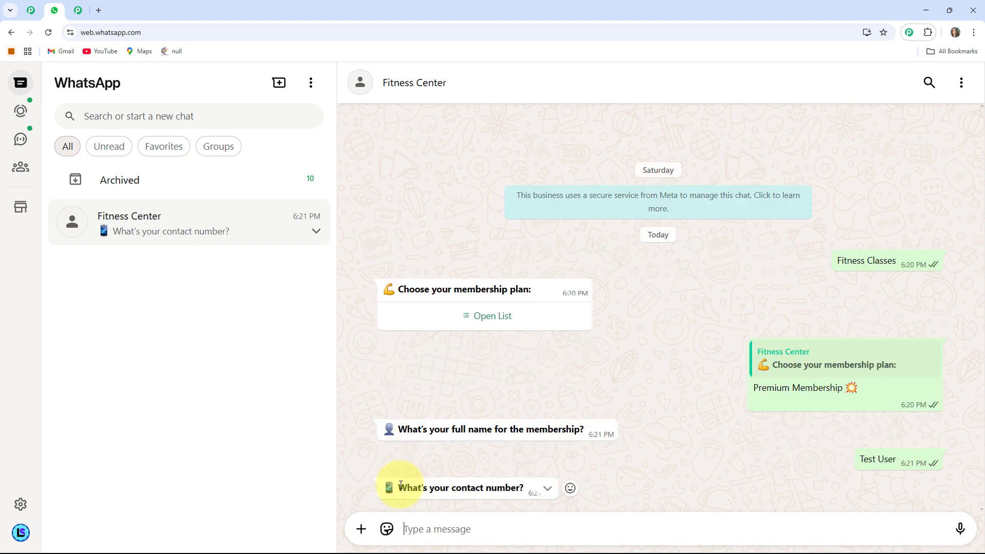
- Review the contact number question and the membership confirmation message with its payment link in the chat
drag(400, 484, 527, 488)
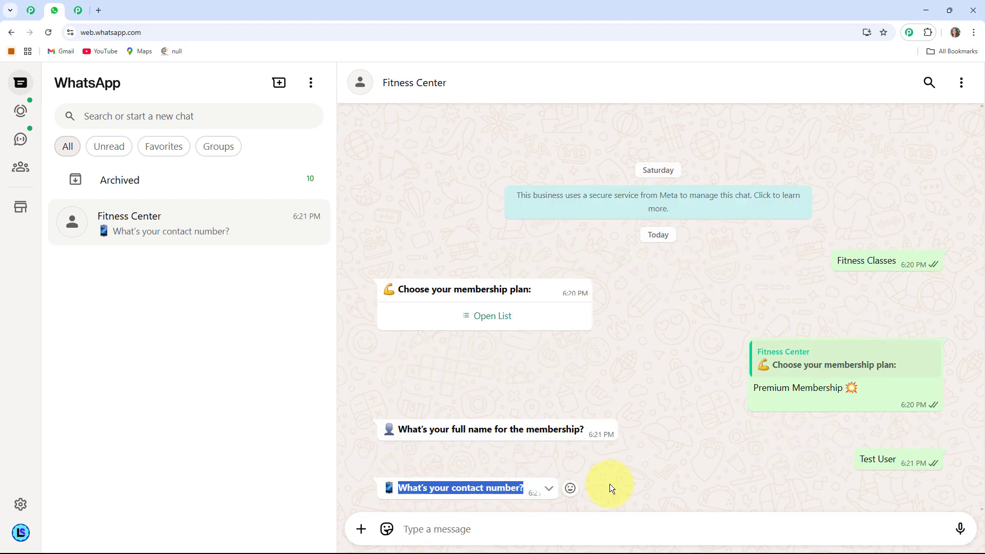
click(588, 485)
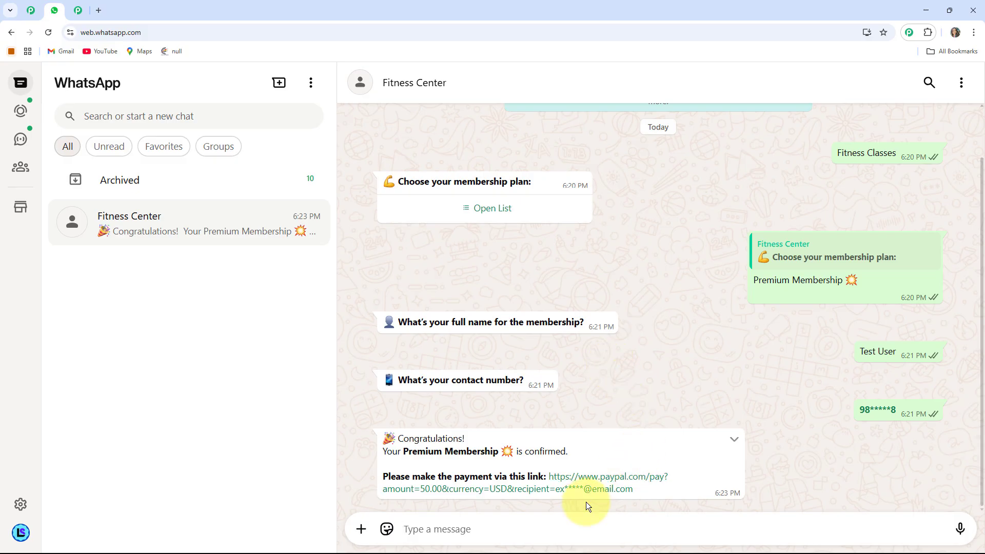
drag(471, 441, 401, 449)
click(420, 468)
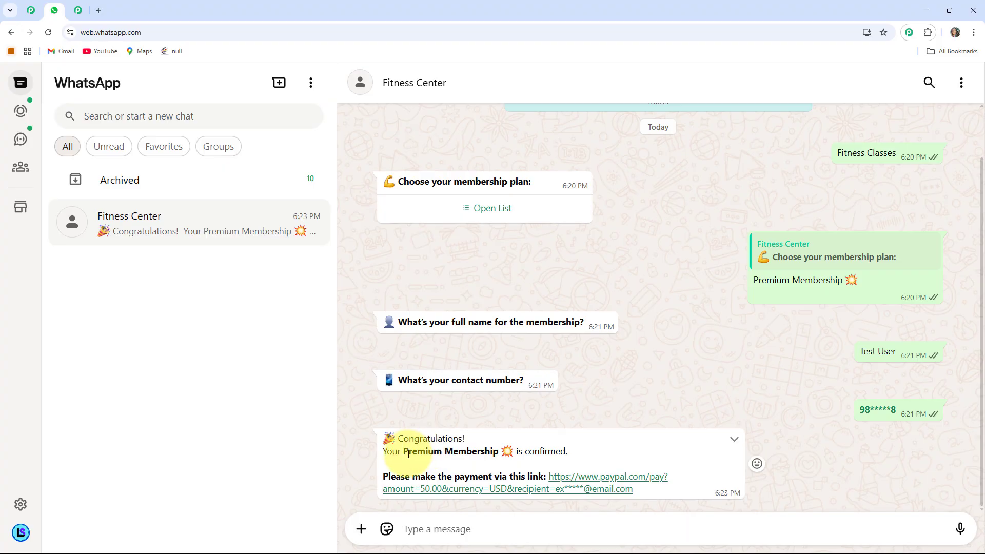
drag(405, 453, 513, 449)
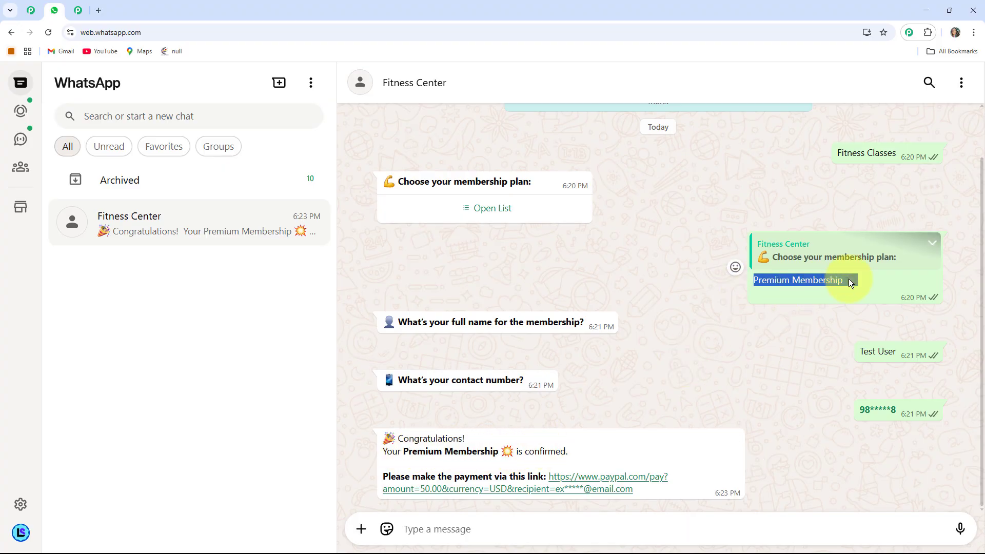
click(553, 403)
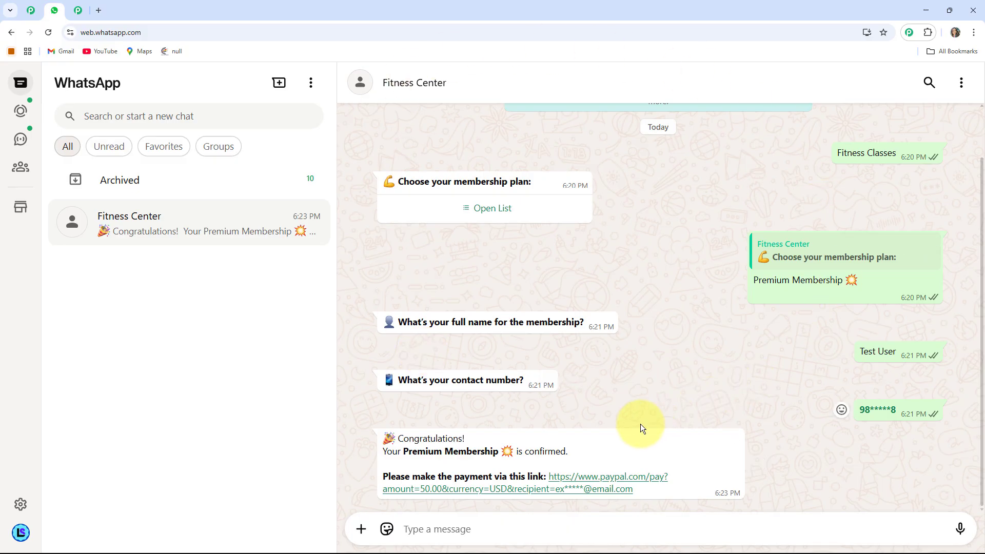
- Load the Pabbly Chatflow page, pabbly.com/chatflow, in a new browser tab
click(103, 13)
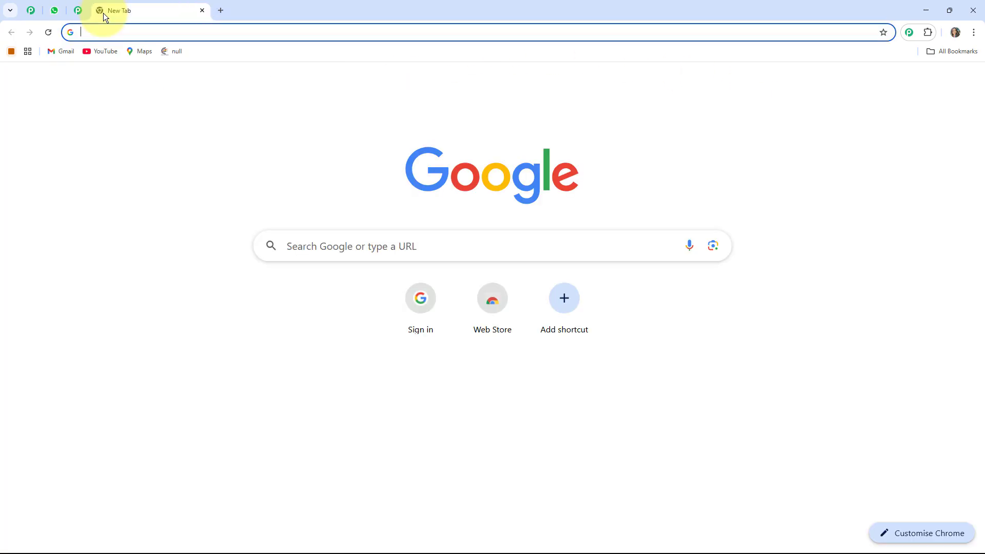
click(102, 34)
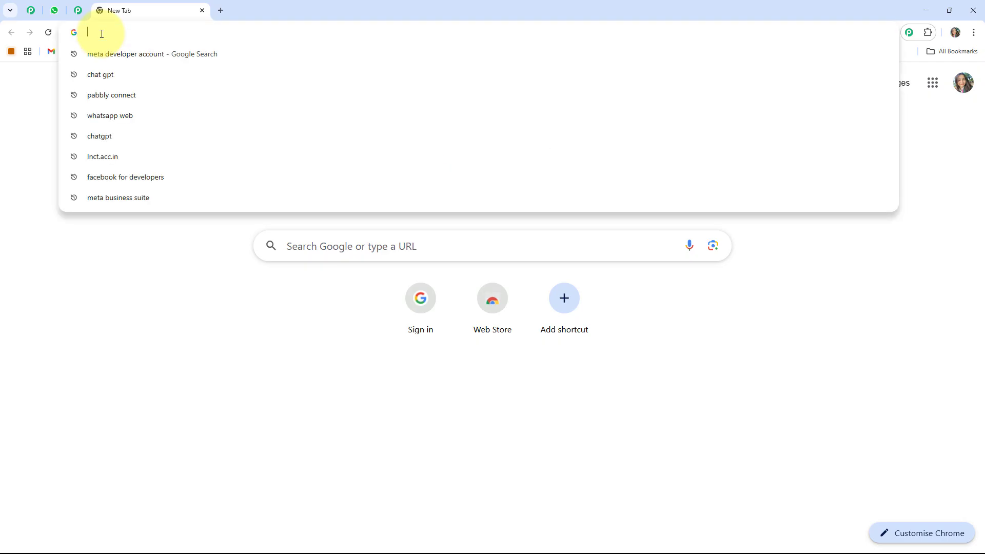
text(pabbly.com/chatflow)
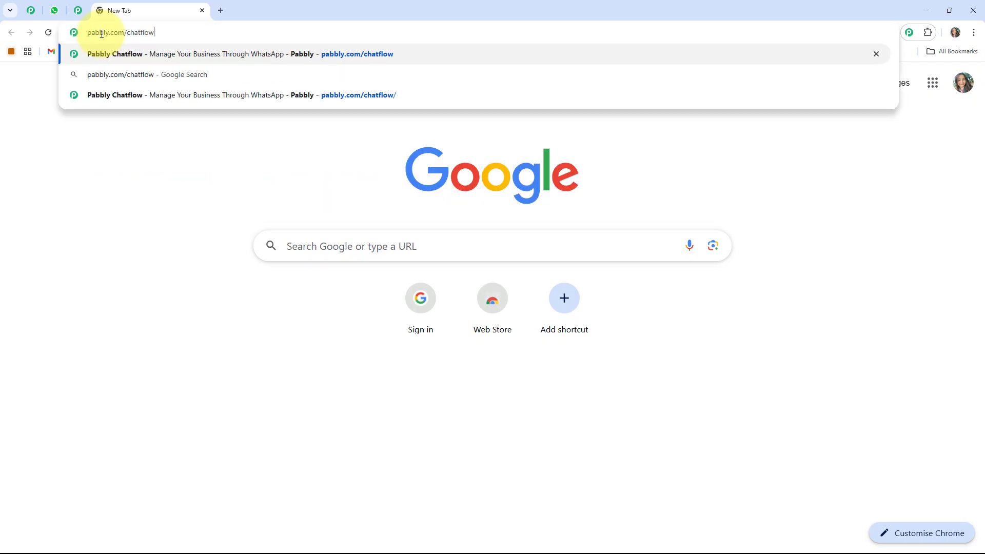
key(Return)
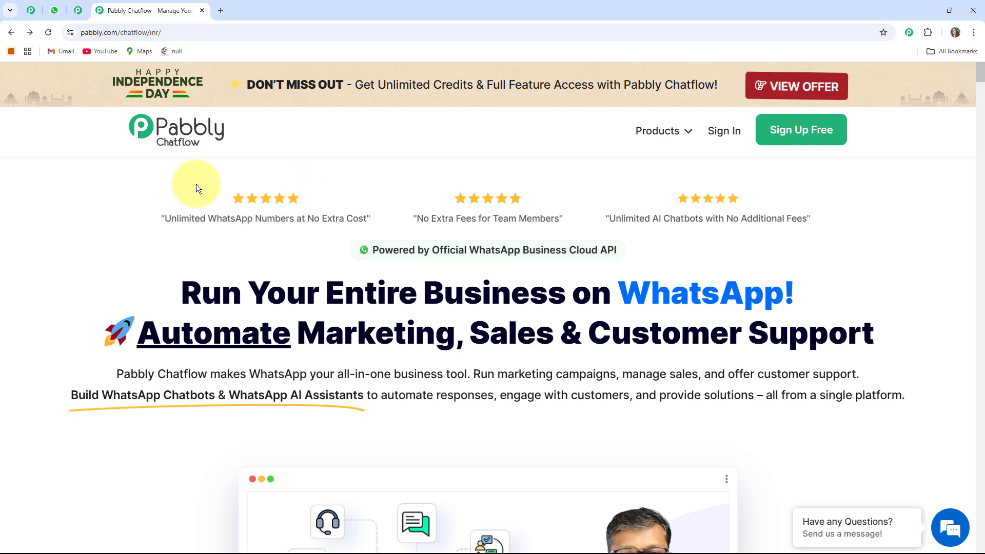
- Look through the Pabbly Community page, covering its benefits, trusted businesses, support examples and the option to join
click(77, 12)
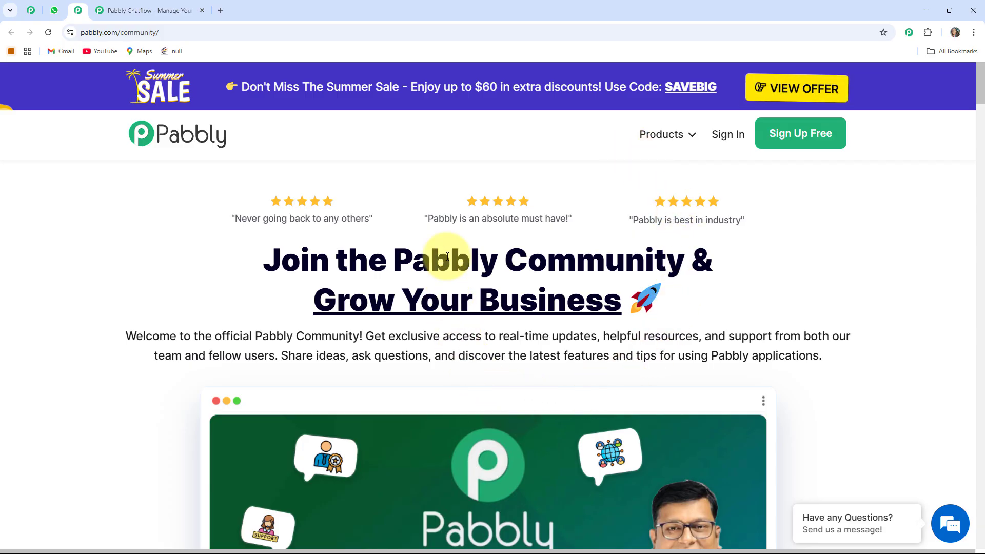
scroll(607, 267, down, 2)
scroll(607, 267, down, 2)
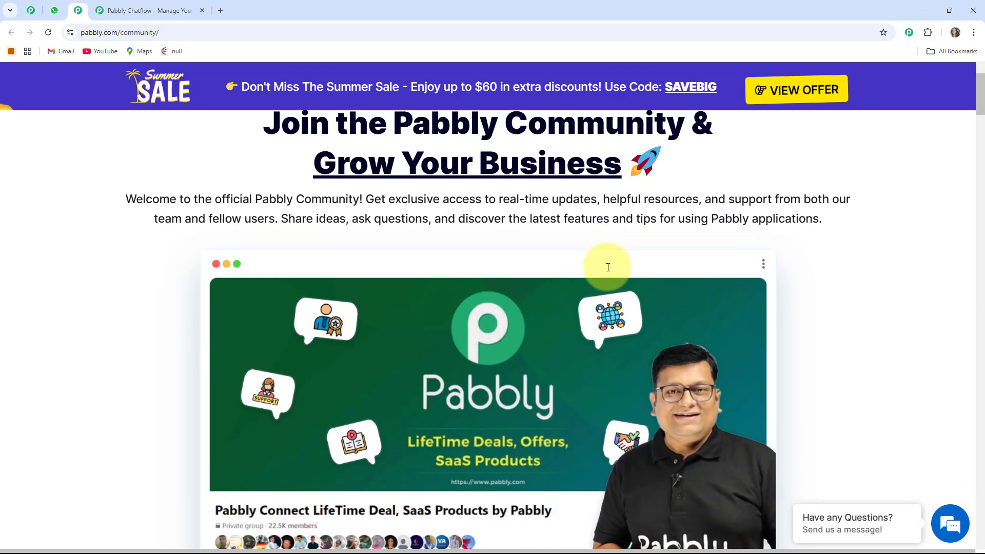
scroll(607, 267, down, 4)
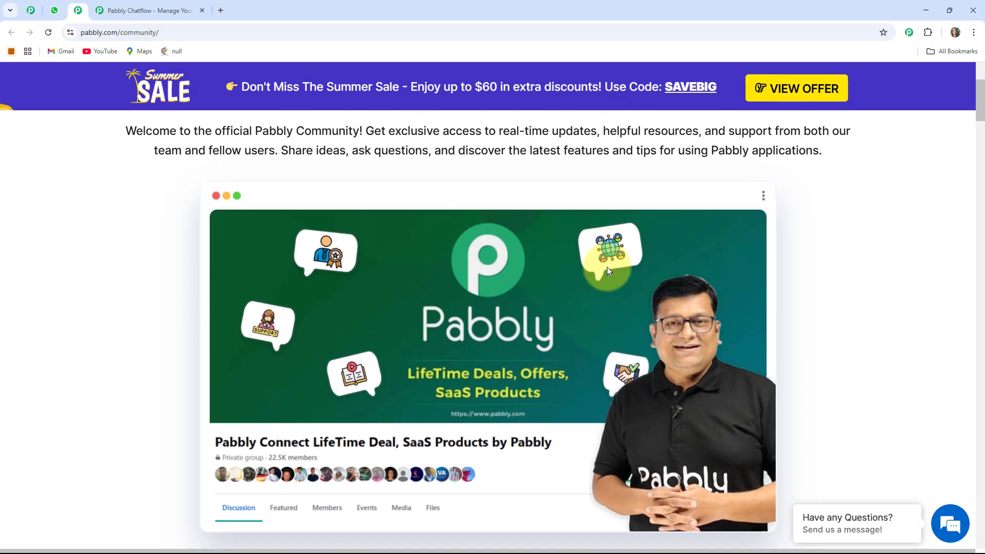
scroll(607, 266, down, 2)
scroll(608, 271, down, 2)
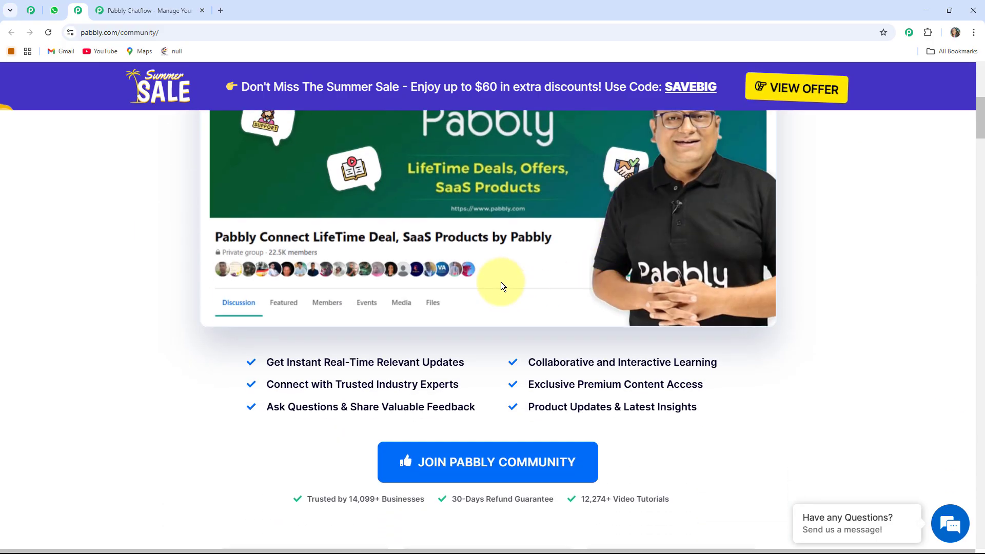
scroll(501, 286, down, 5)
scroll(501, 281, down, 5)
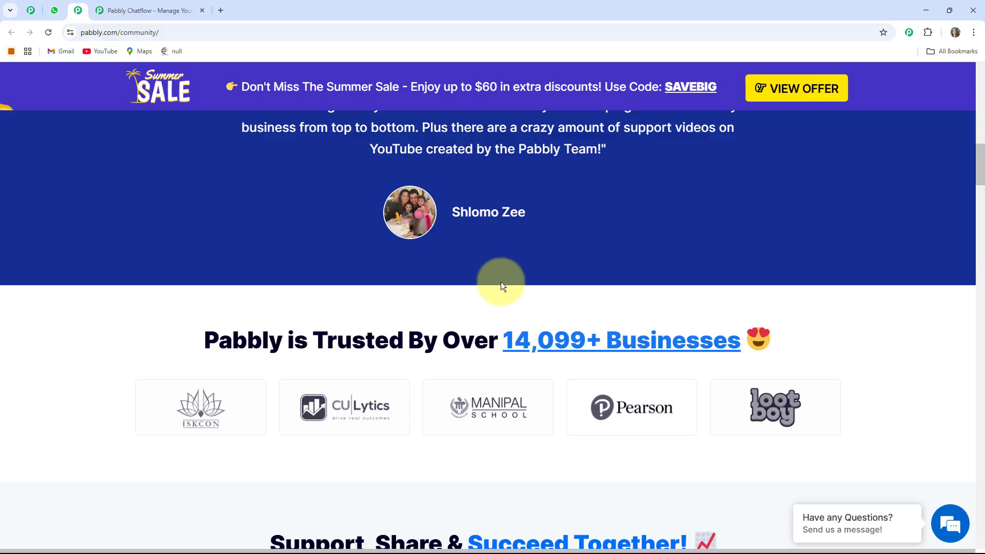
scroll(501, 281, up, 3)
scroll(500, 282, down, 4)
scroll(501, 282, down, 3)
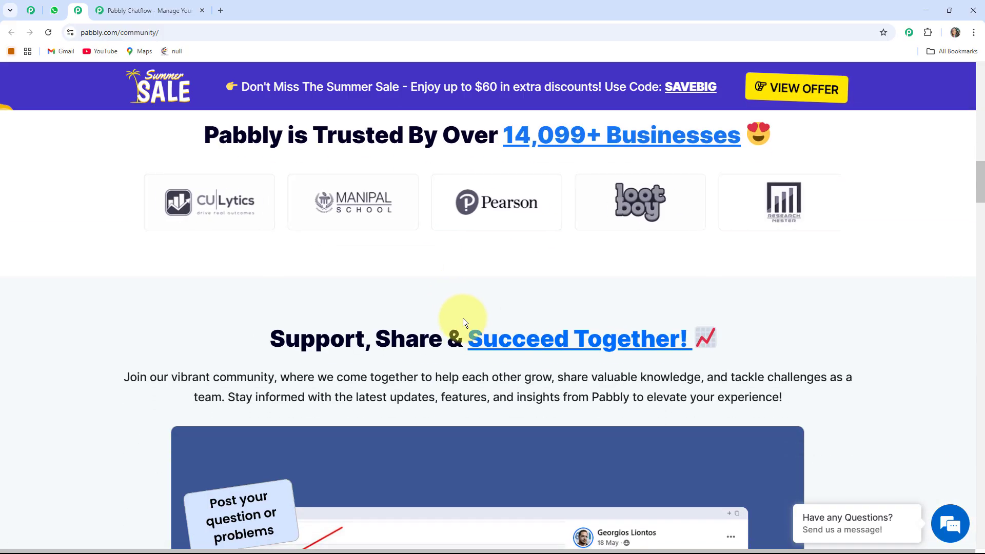
scroll(454, 318, down, 3)
scroll(525, 270, down, 3)
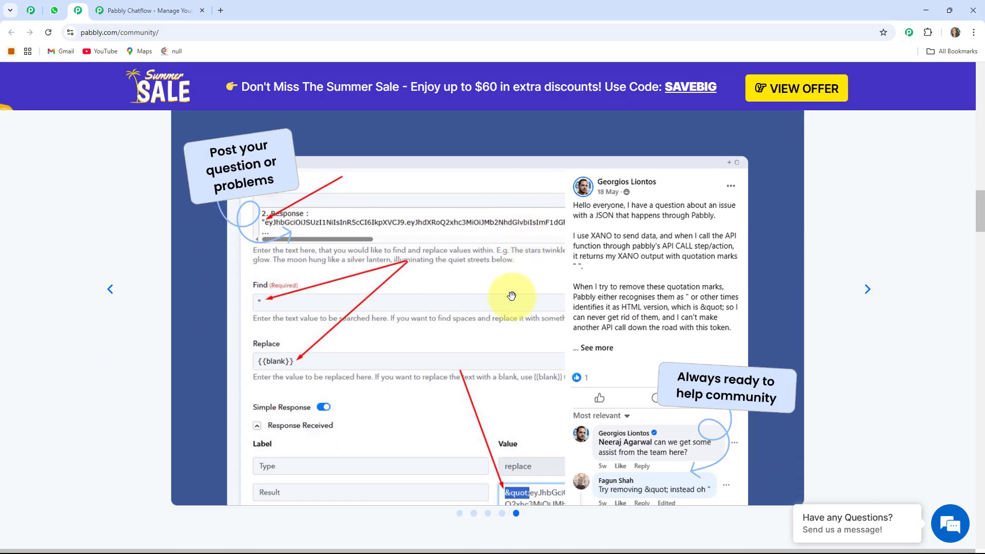
scroll(510, 297, up, 5)
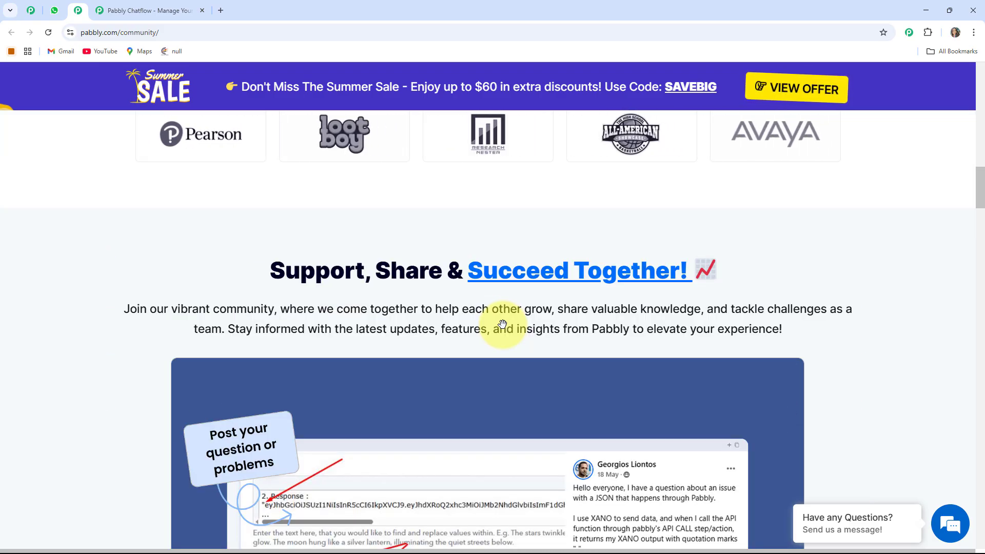
scroll(502, 324, up, 5)
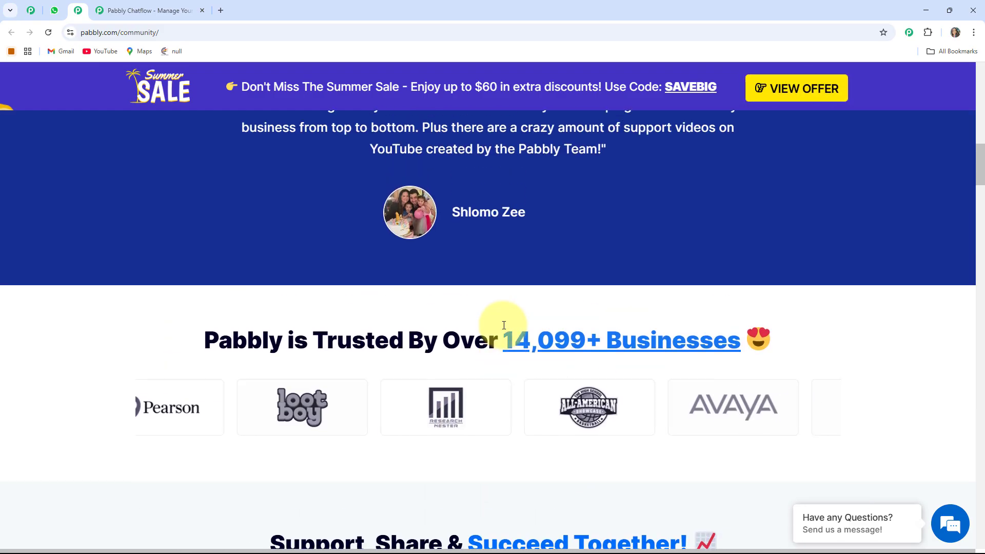
scroll(505, 316, down, 7)
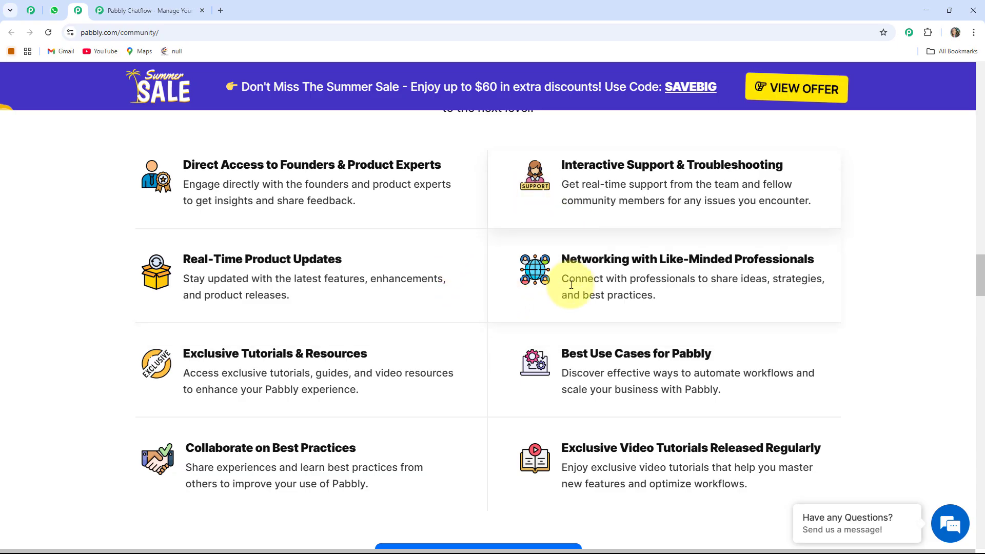
scroll(560, 293, down, 1)
scroll(560, 294, down, 3)
scroll(560, 293, up, 2)
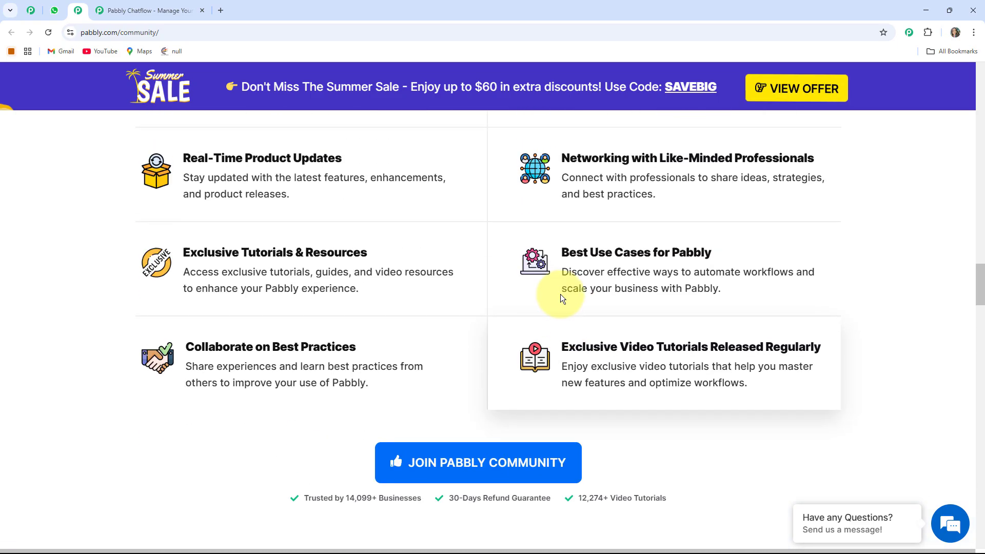
scroll(560, 294, down, 1)
scroll(510, 210, down, 9)
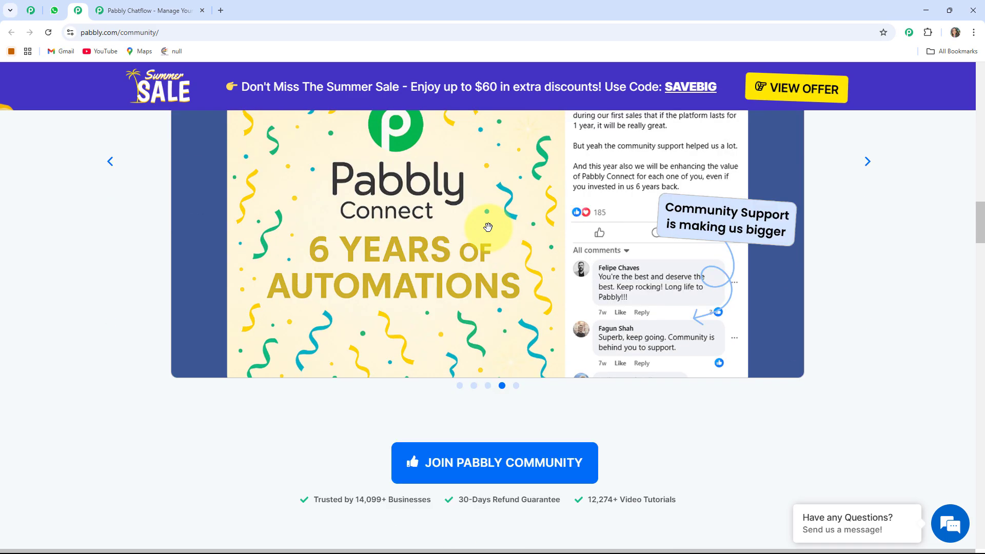
scroll(522, 267, up, 5)
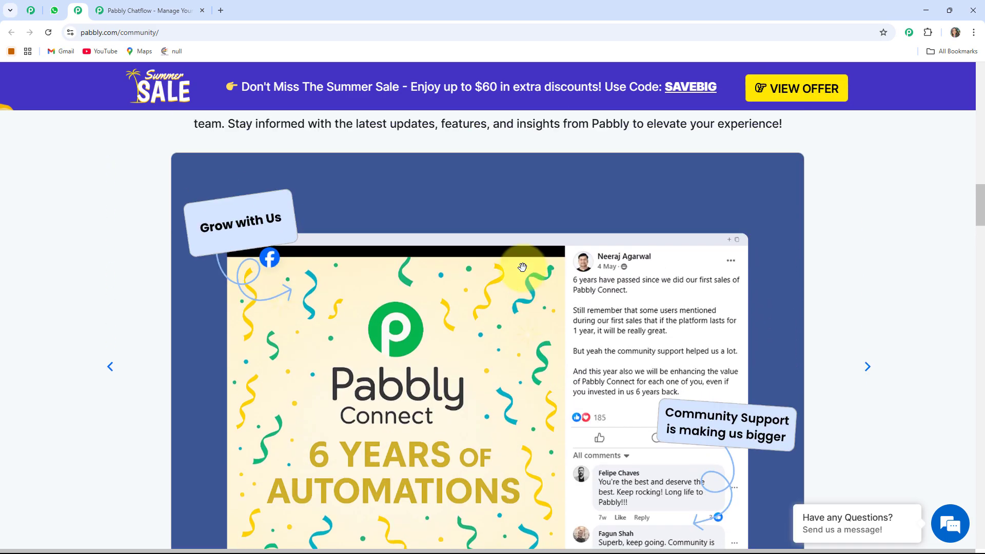
scroll(522, 267, up, 15)
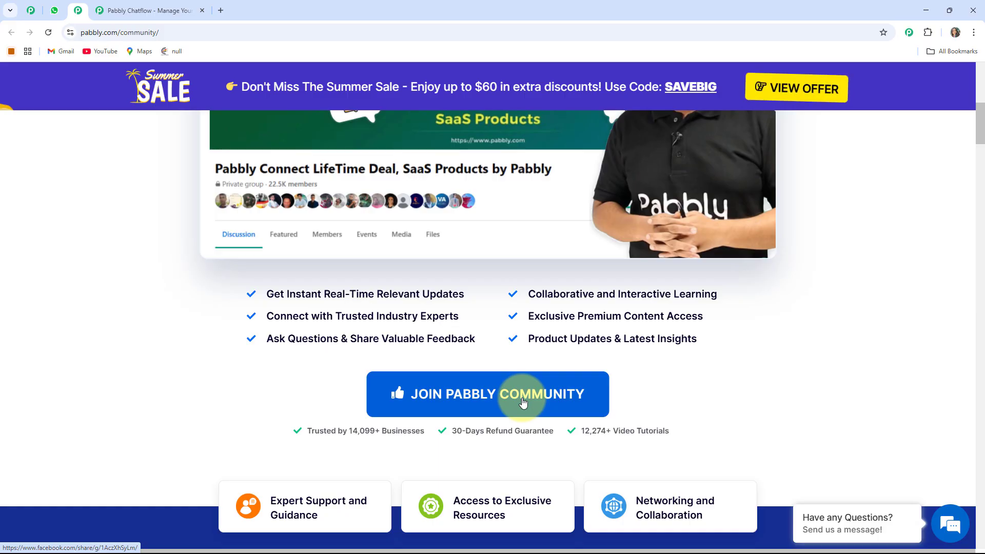
- Return to the Pabbly Chatflow site, look over the All Pabbly Apps page, and access the Pabbly Chatflow app
click(175, 8)
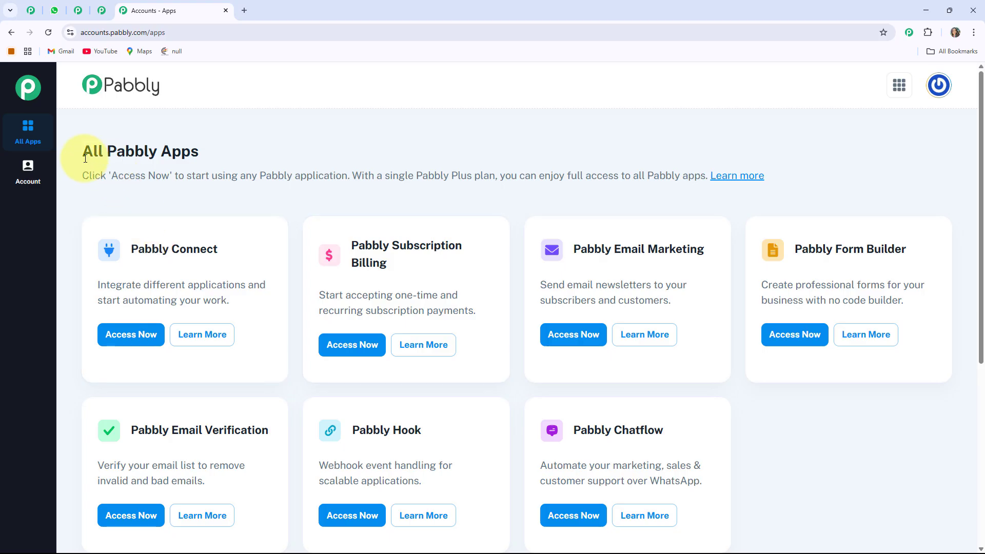
drag(83, 151, 190, 152)
click(222, 159)
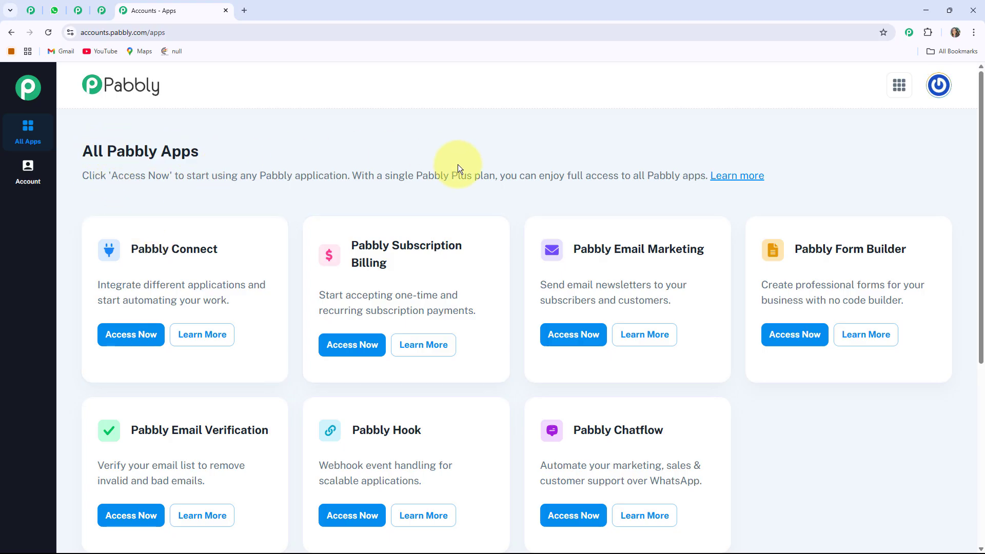
scroll(512, 255, down, 4)
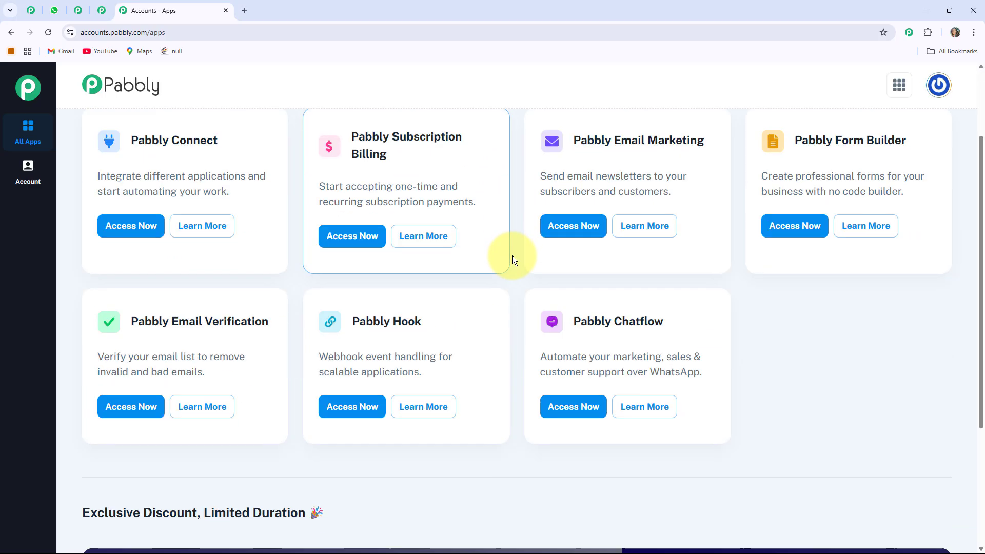
scroll(520, 260, up, 2)
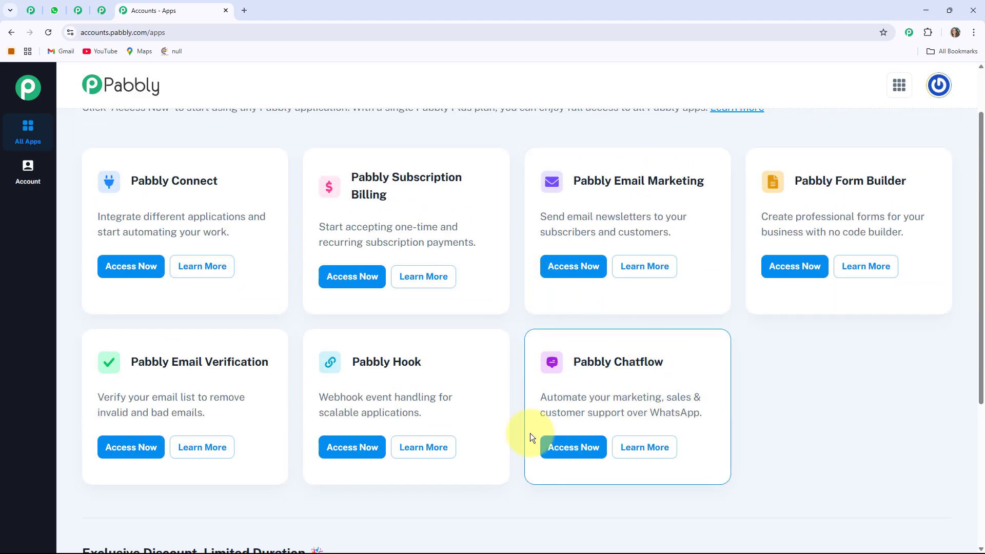
click(572, 451)
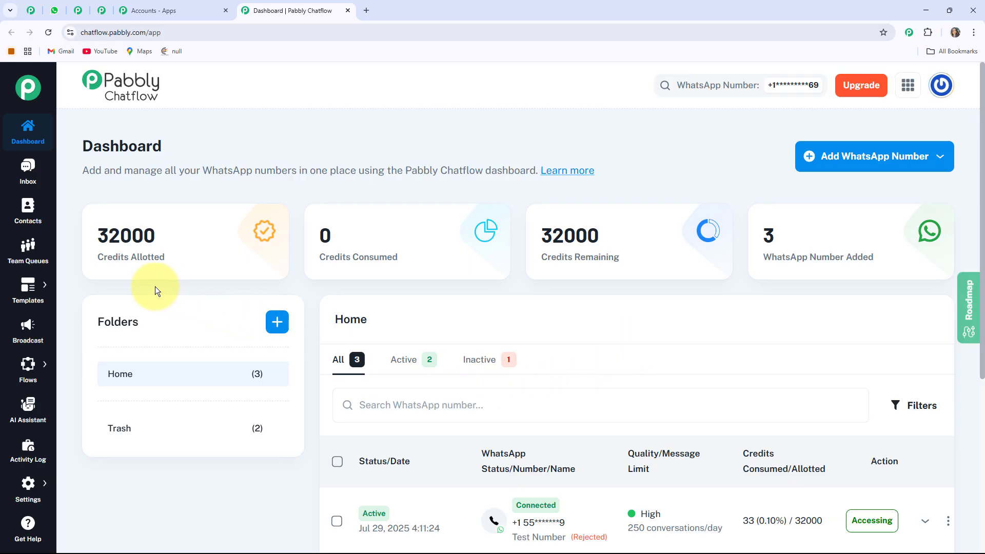
- Review the credit and number statistics on the dashboard and show the connection methods for adding a WhatsApp number
mouse_move(87, 253)
click(333, 262)
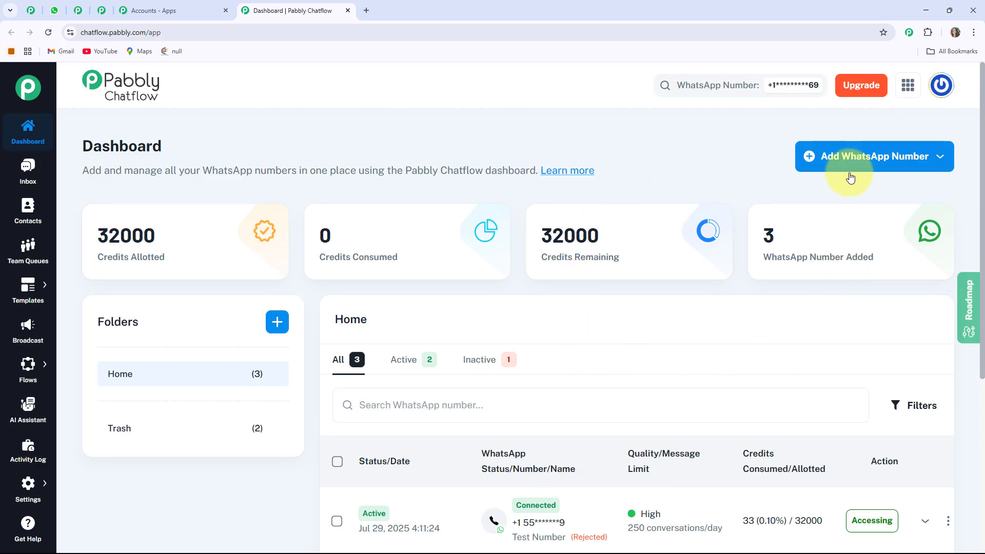
click(882, 160)
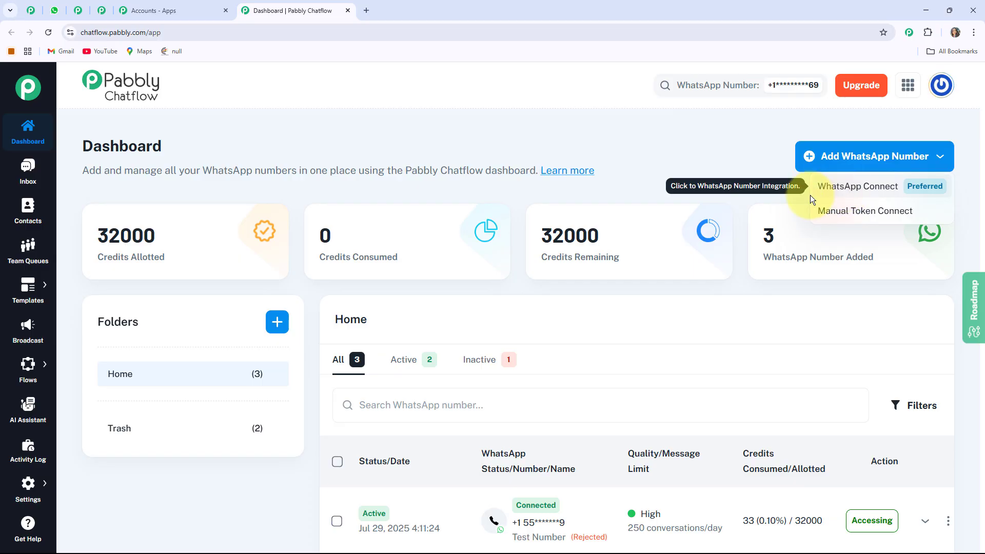
- Show the Manual Token Connect form with its Meta access token, phone number ID and WhatsApp business account ID fields, and close it
click(880, 214)
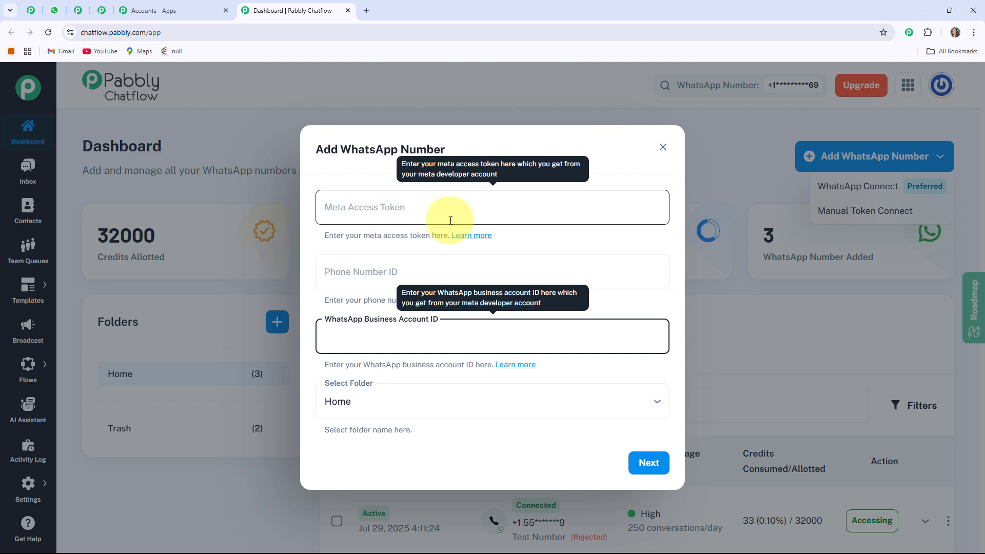
click(413, 235)
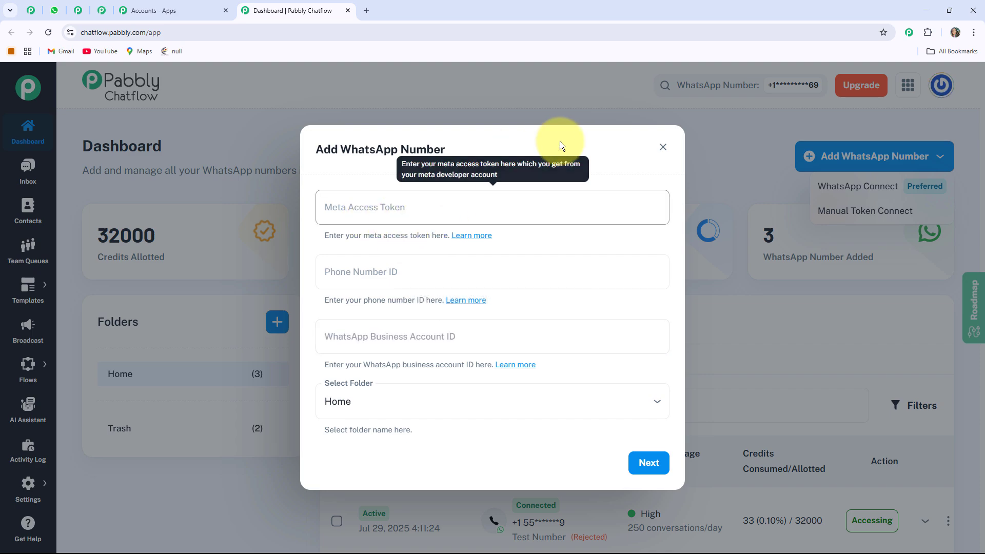
click(718, 135)
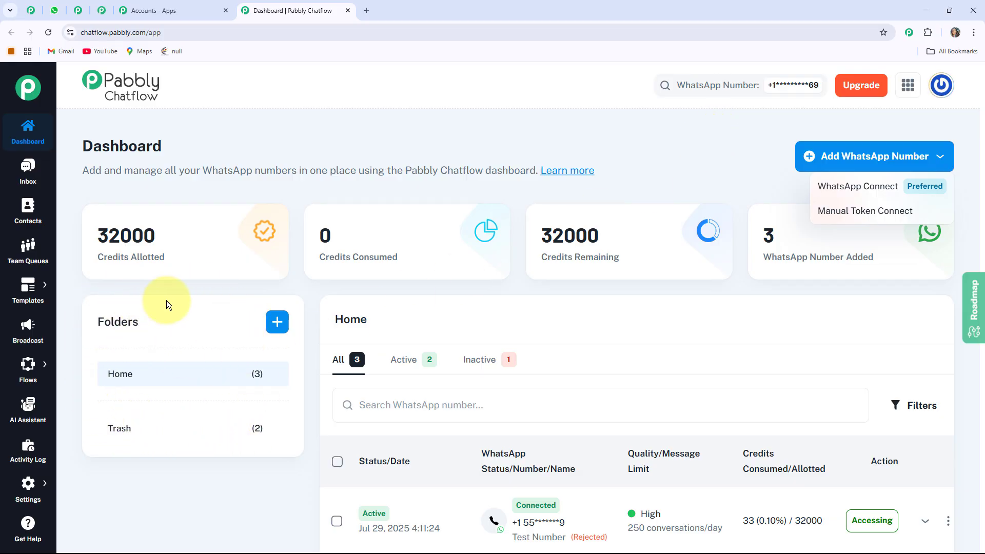
- Review the list of connected WhatsApp numbers on the dashboard, including their status, message limits and credits
click(604, 336)
scroll(675, 376, down, 4)
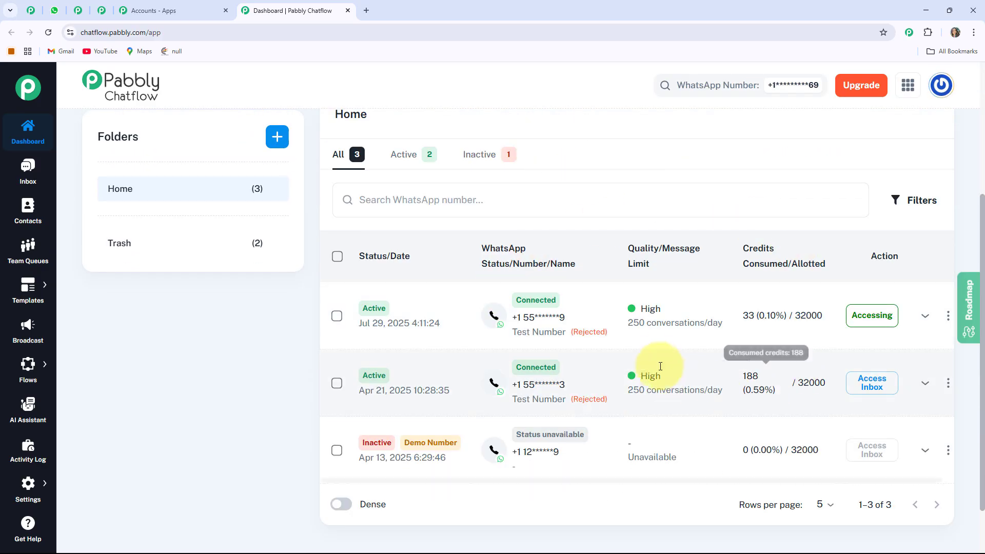
scroll(704, 355, up, 4)
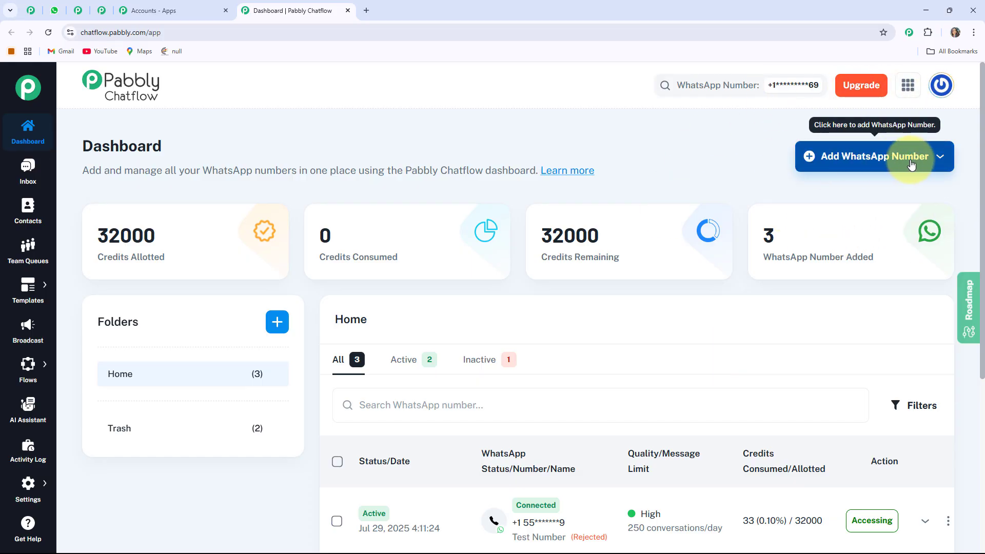
mouse_move(715, 210)
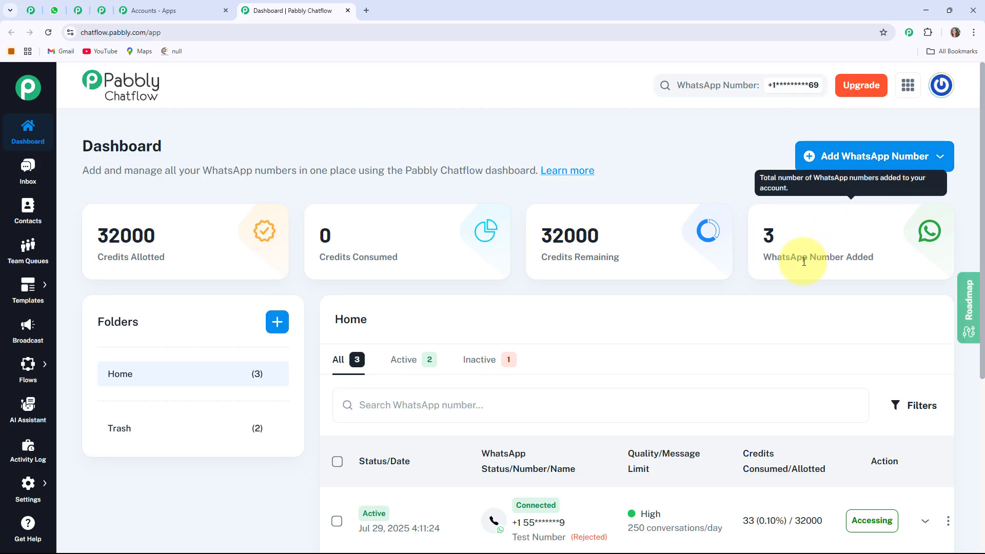
mouse_move(660, 275)
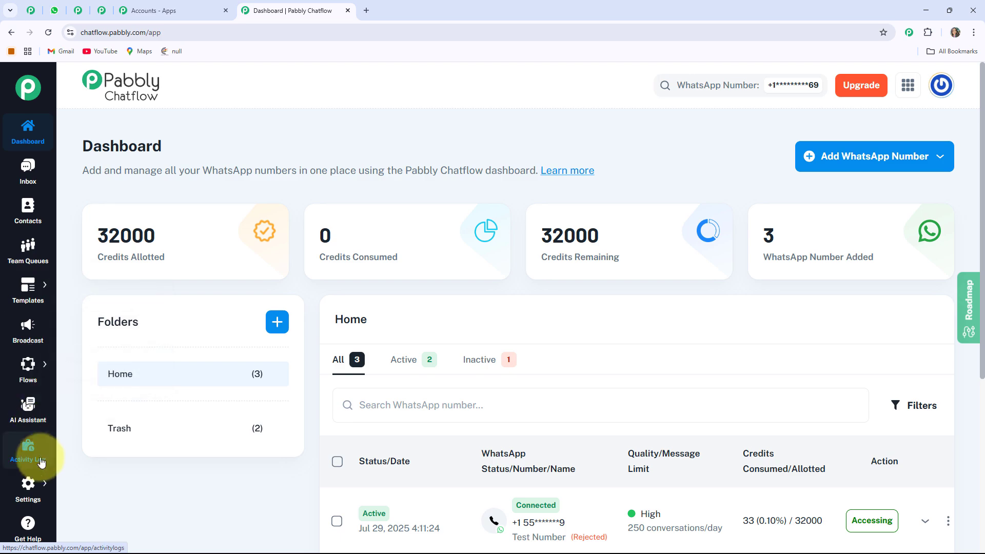
- Look through the Inbox, Contacts, Team Queues, Templates List and Broadcast pages
click(29, 184)
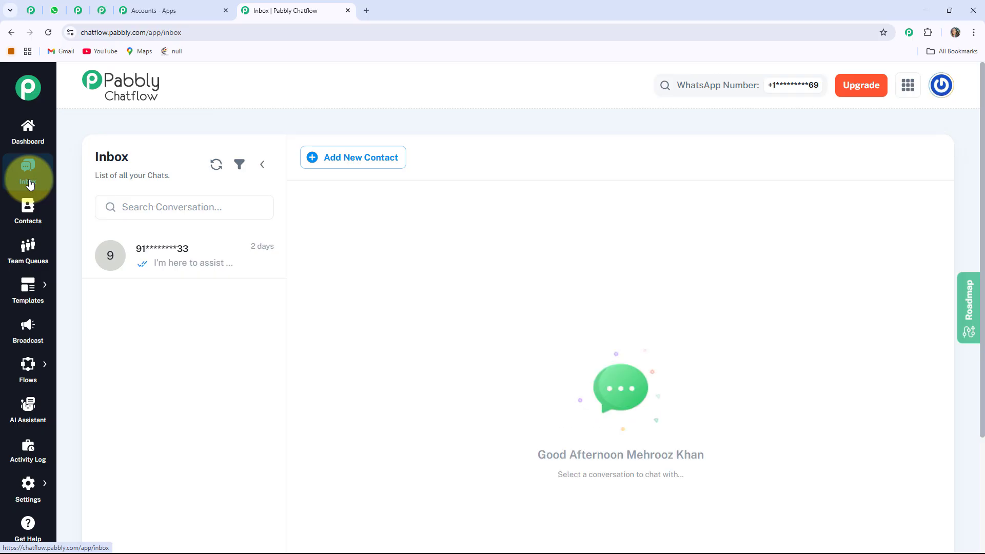
click(21, 219)
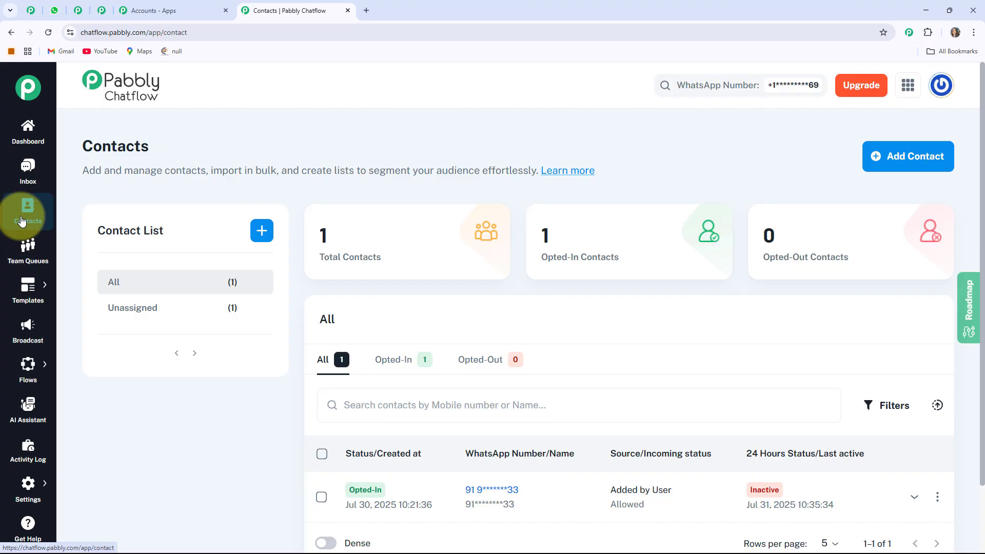
click(22, 257)
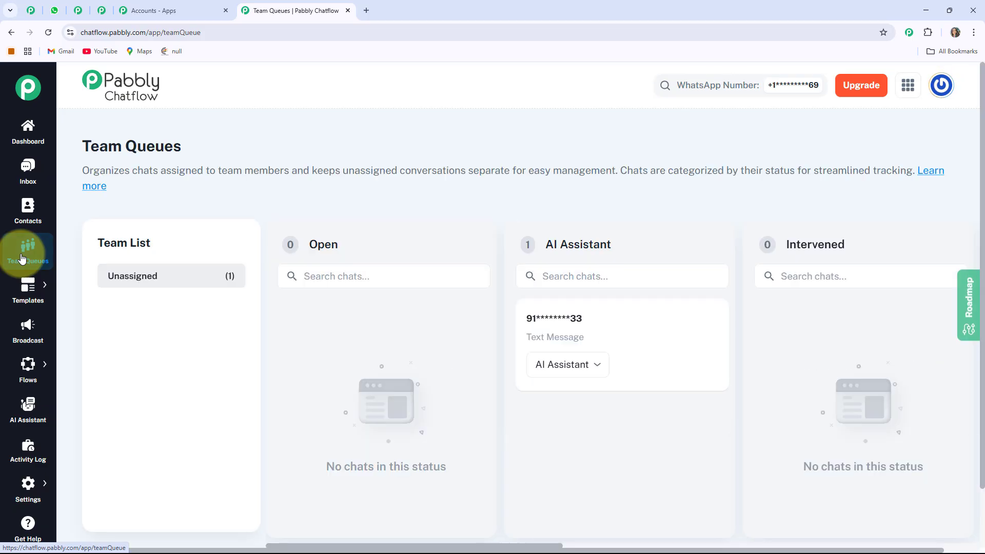
mouse_move(26, 290)
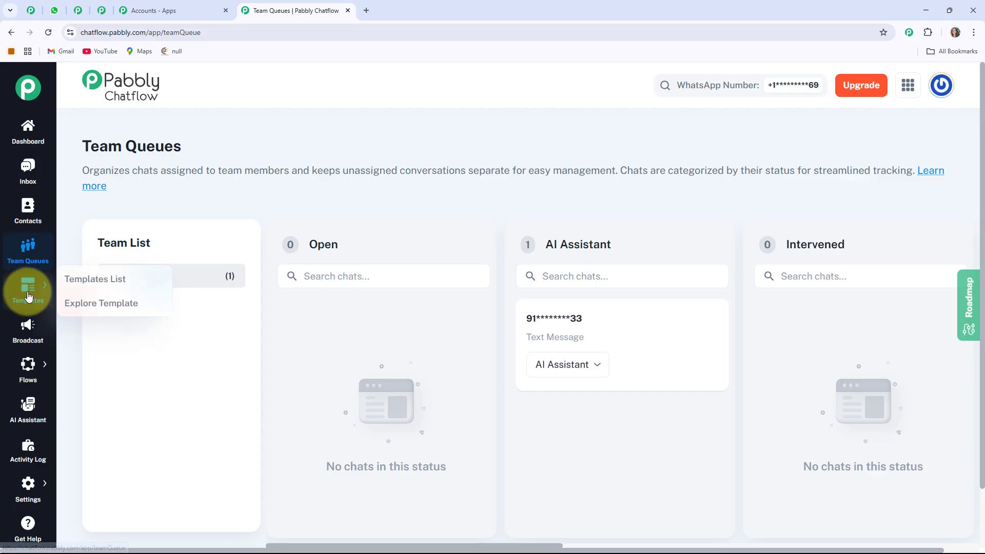
click(85, 278)
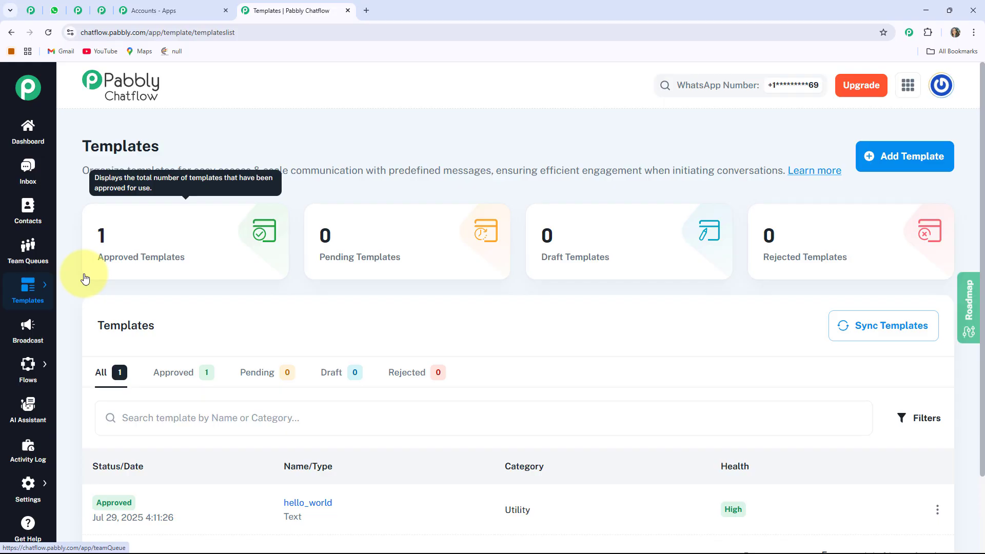
click(28, 334)
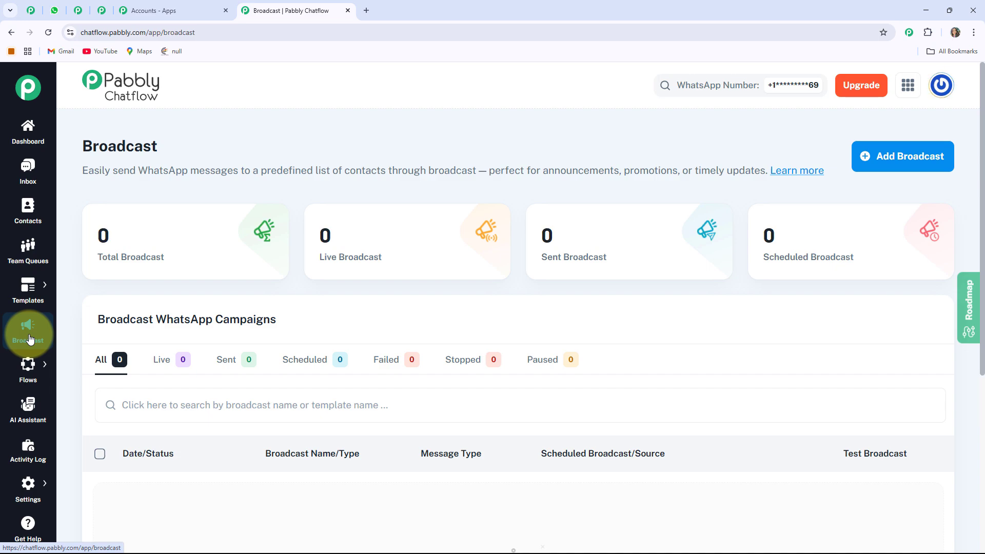
- Look over the Flows, AI Assistant and Activity Log pages, the Settings options and the Get Help page
mouse_move(27, 365)
click(91, 362)
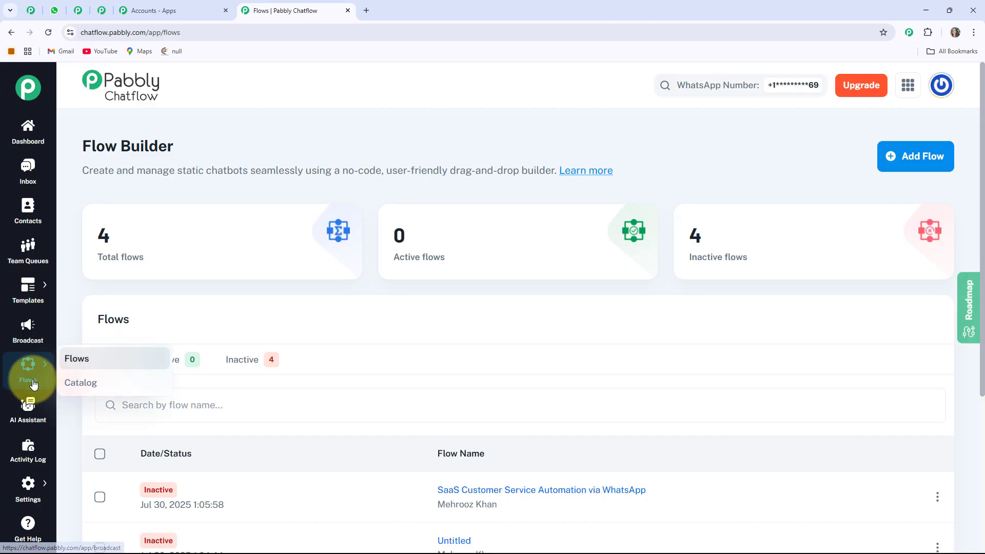
click(25, 404)
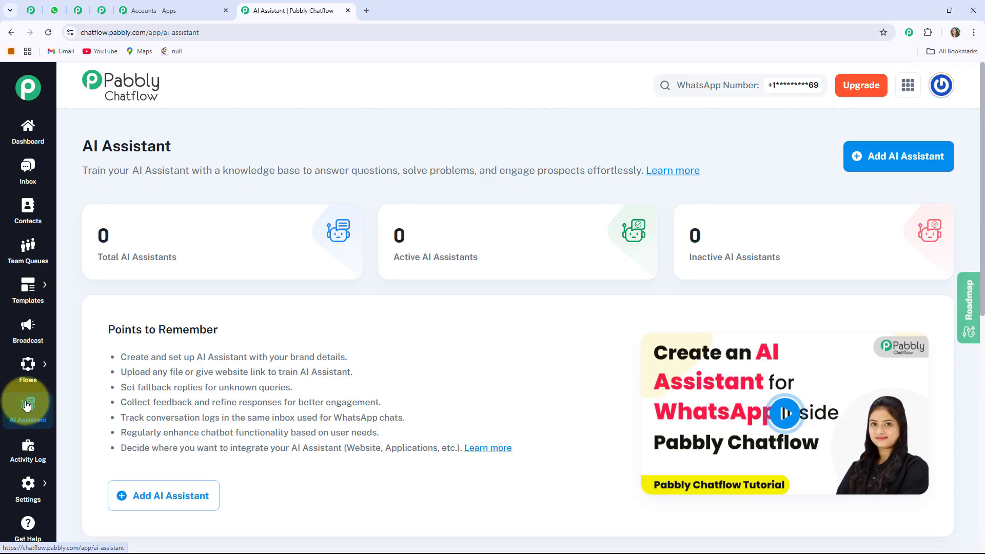
click(10, 461)
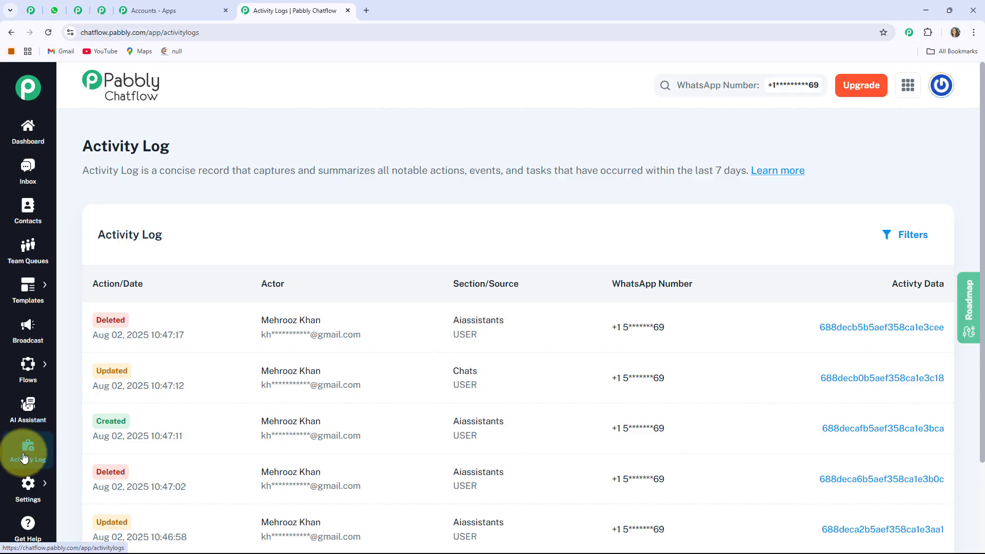
mouse_move(29, 486)
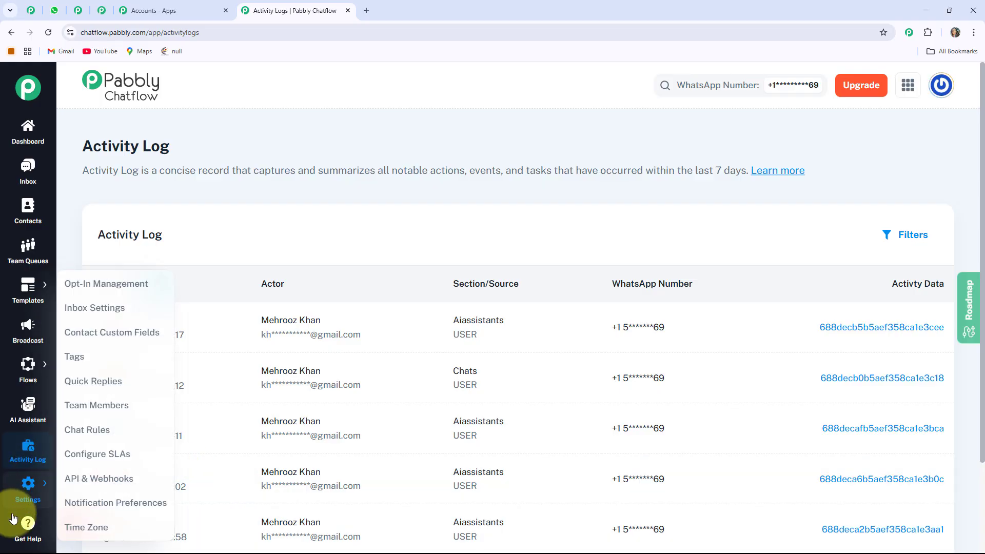
click(22, 527)
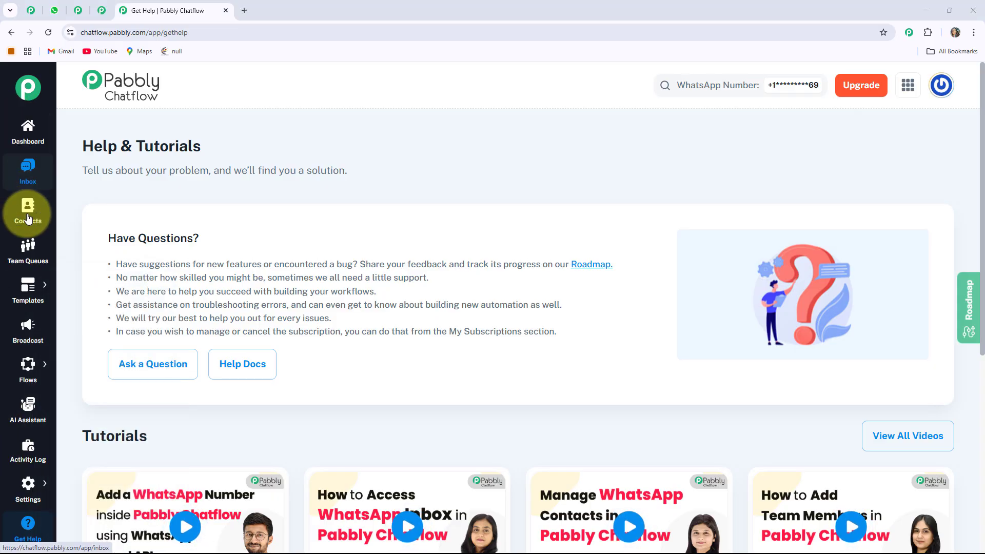
- Add a new flow in the Flow Builder and choose Keyword/Regex Match as its trigger event
mouse_move(48, 370)
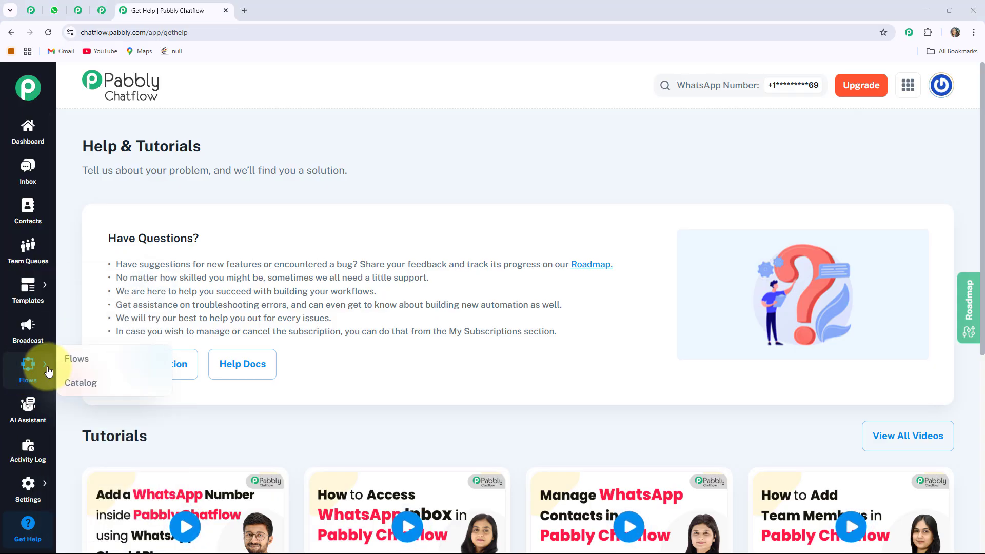
click(96, 358)
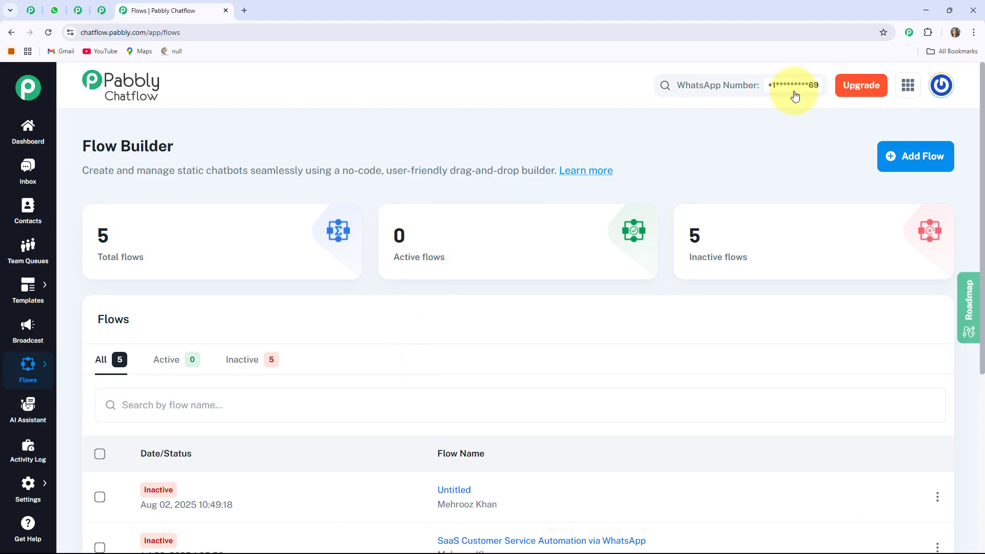
click(910, 159)
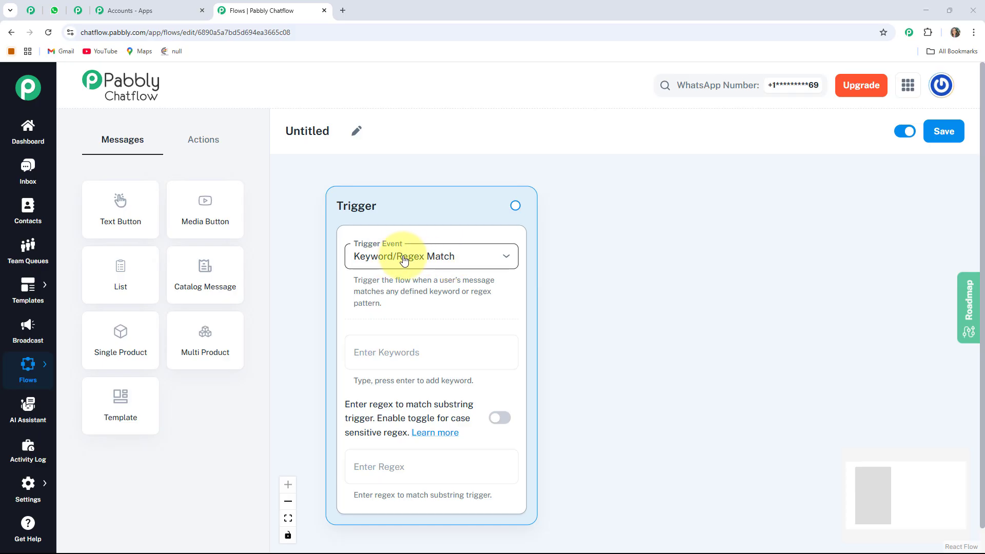
click(464, 260)
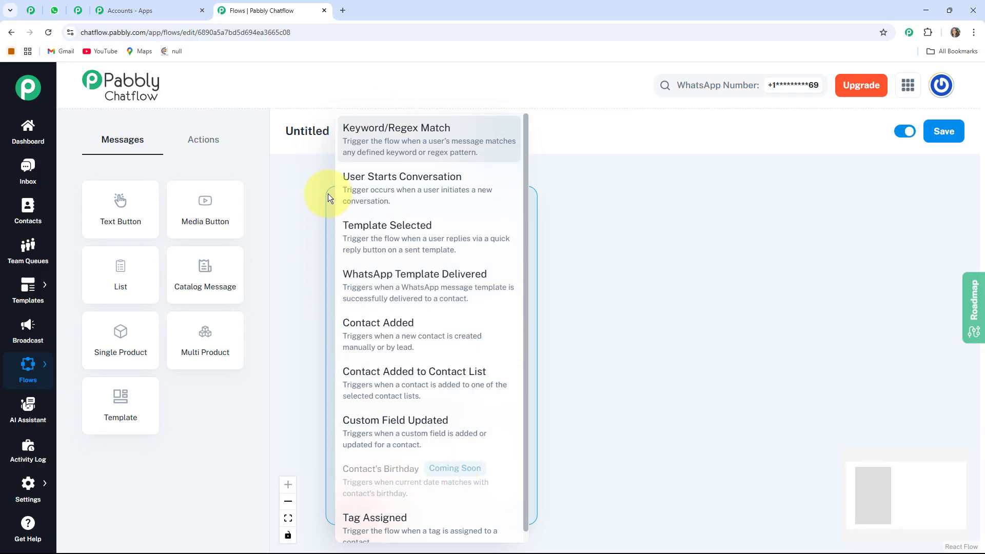
click(368, 139)
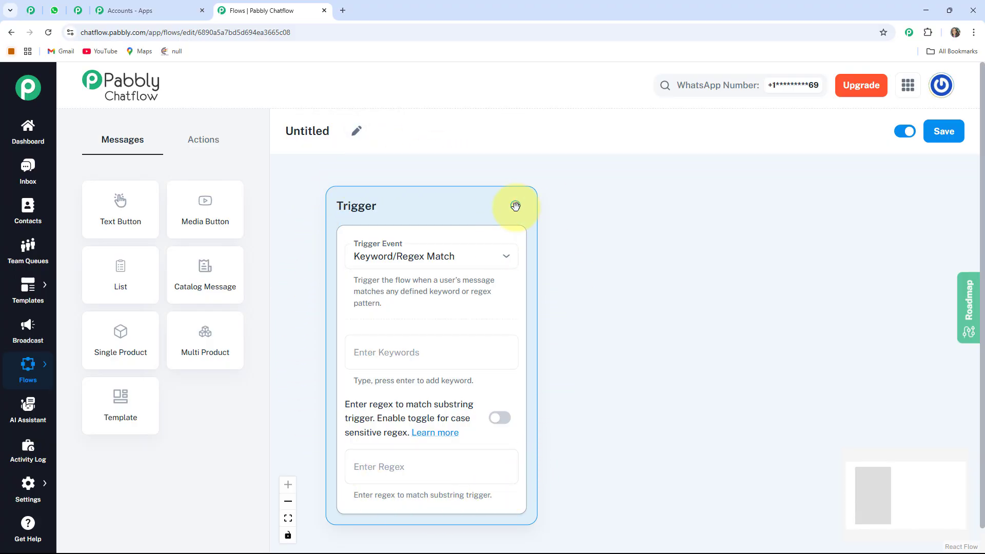
- Rename the flow as "Automate Lead Generation for Fitness Centers via WhatsApp"
click(358, 134)
drag(335, 129, 286, 129)
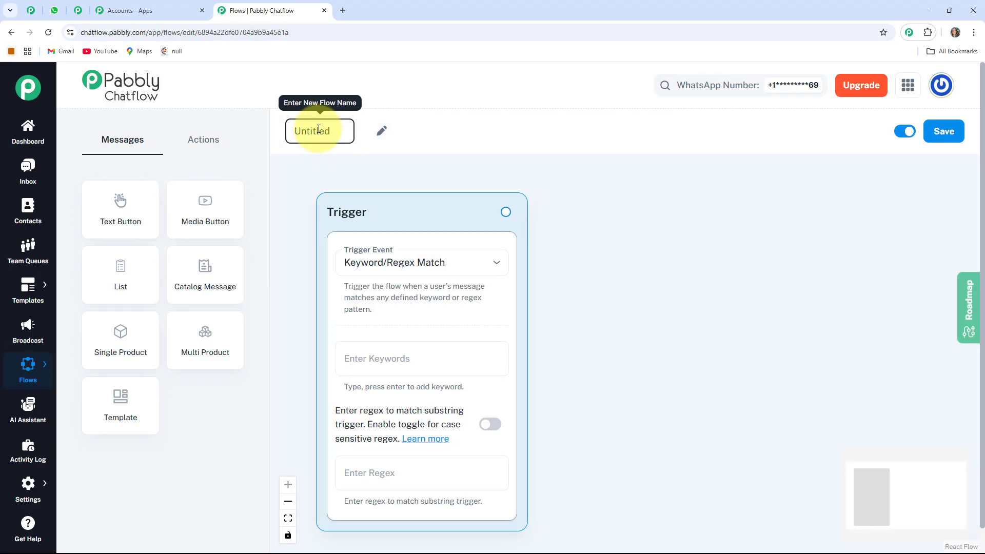
drag(331, 130, 287, 130)
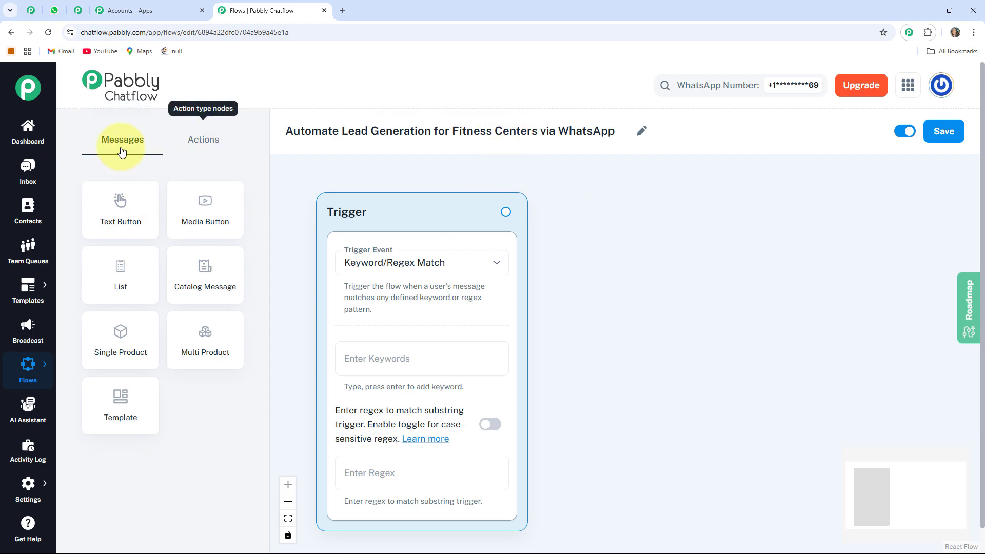
- Compare the available message nodes and action nodes for building the flow
click(207, 147)
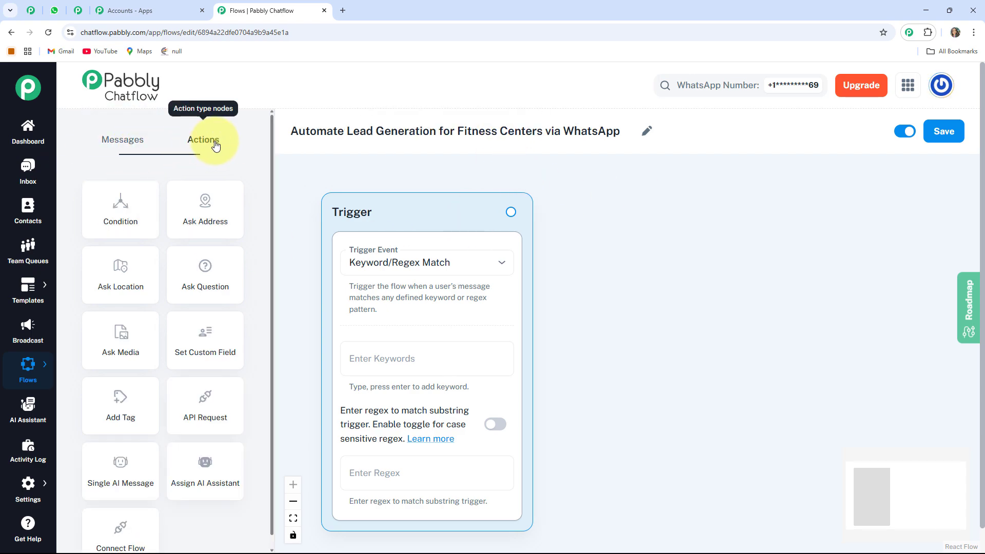
click(130, 144)
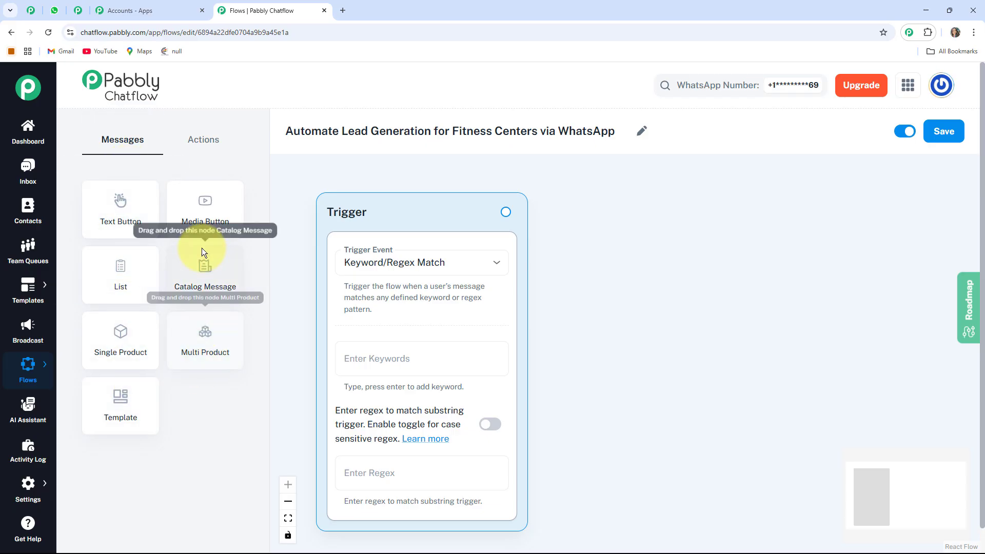
click(202, 141)
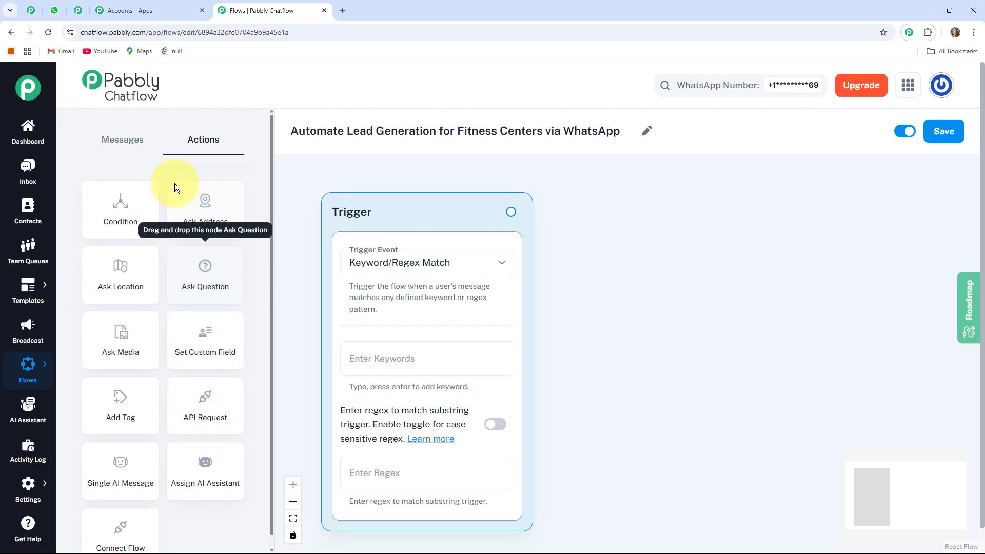
click(108, 139)
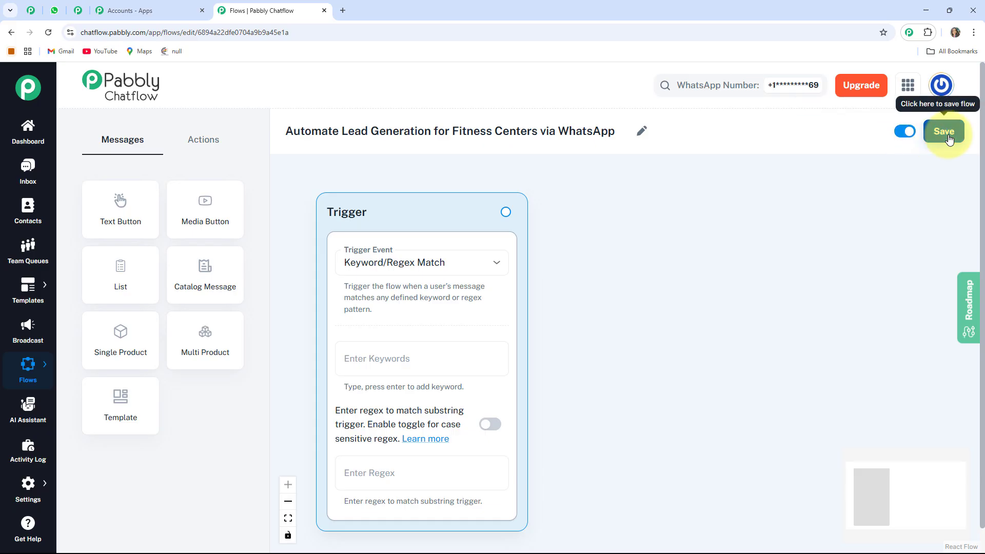
- Save the renamed flow with its active status switched on and dismiss the notification
click(905, 131)
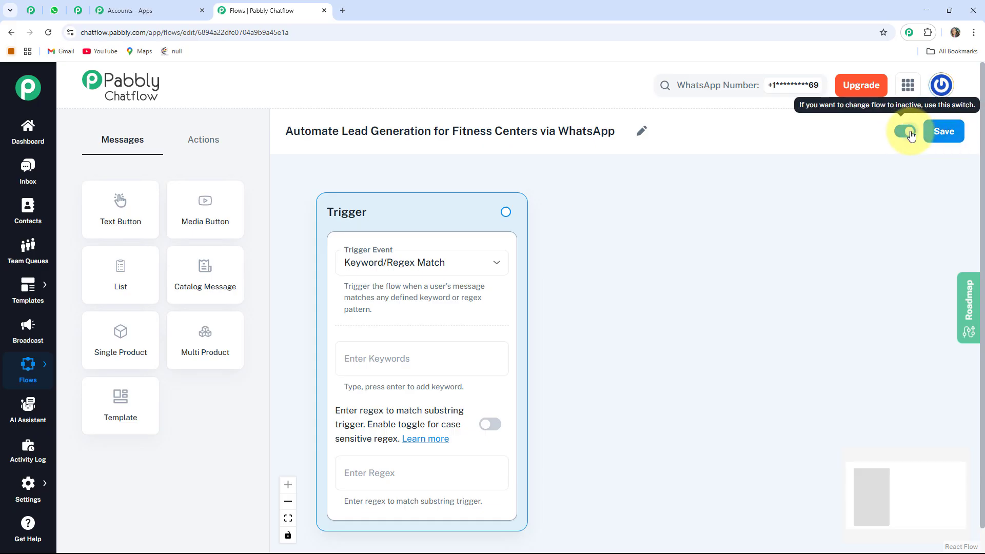
click(944, 132)
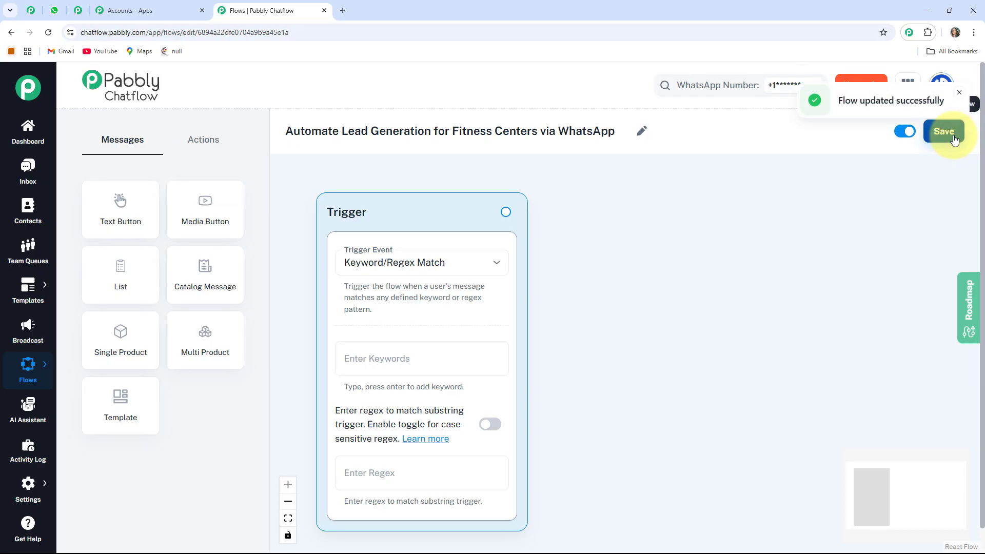
click(958, 93)
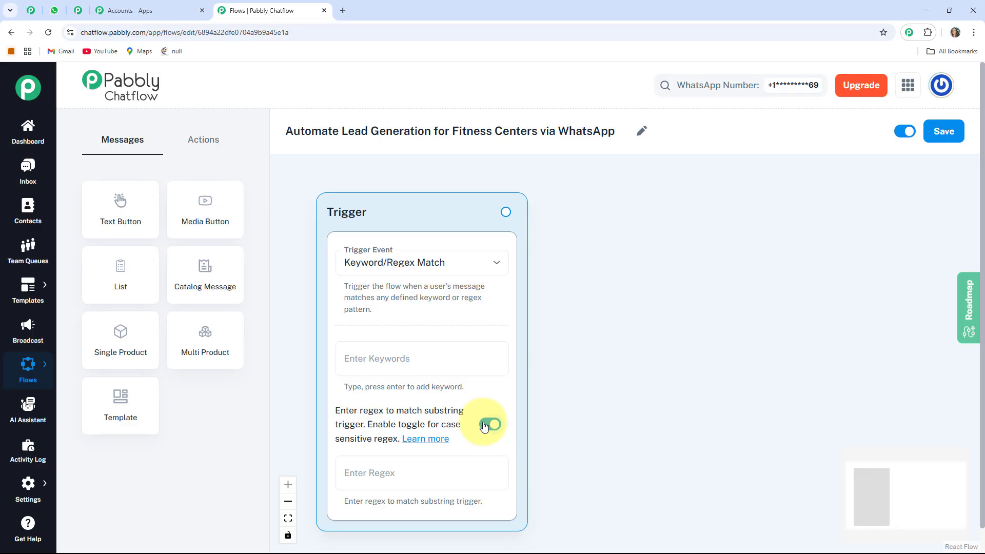
- Switch off case-sensitive regex and add the trigger keywords "Fitness Classes", "join gym" and "Fitness Membership"
click(484, 425)
click(425, 366)
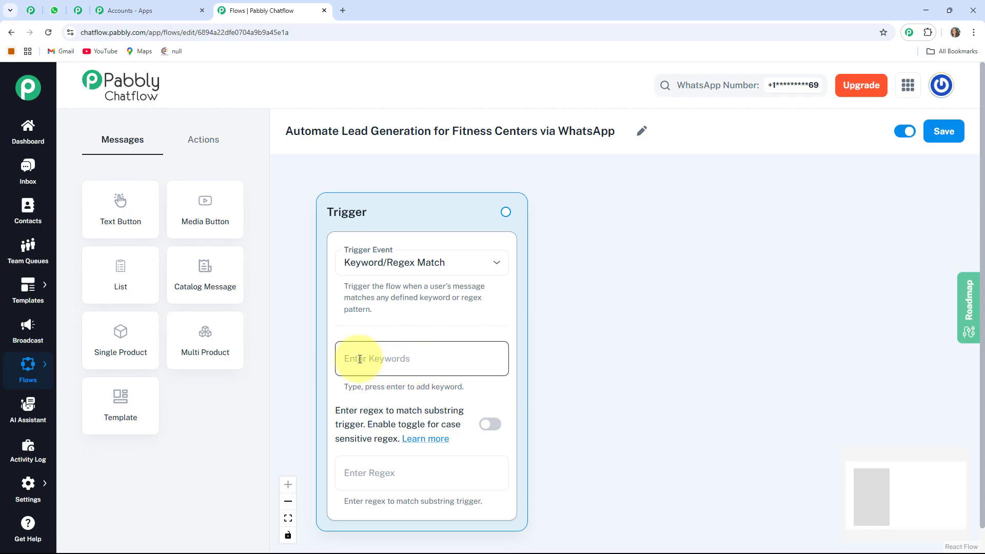
text(Fitness Classes join gym Fitness Membership)
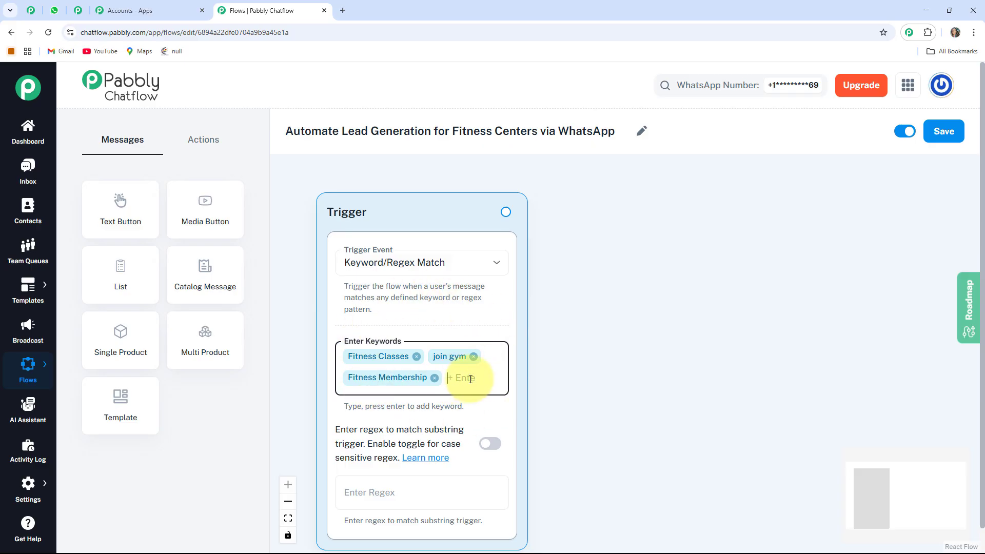
drag(486, 413, 521, 414)
drag(689, 435, 668, 415)
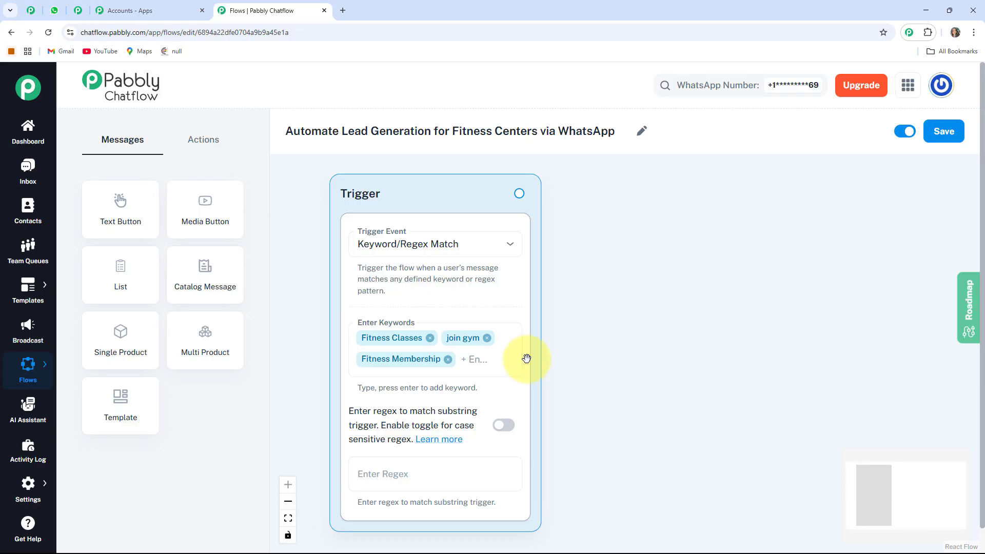
- Add a List message node beside the Trigger and enter "💪 *Choose your membership plan:*" as its body text
click(129, 277)
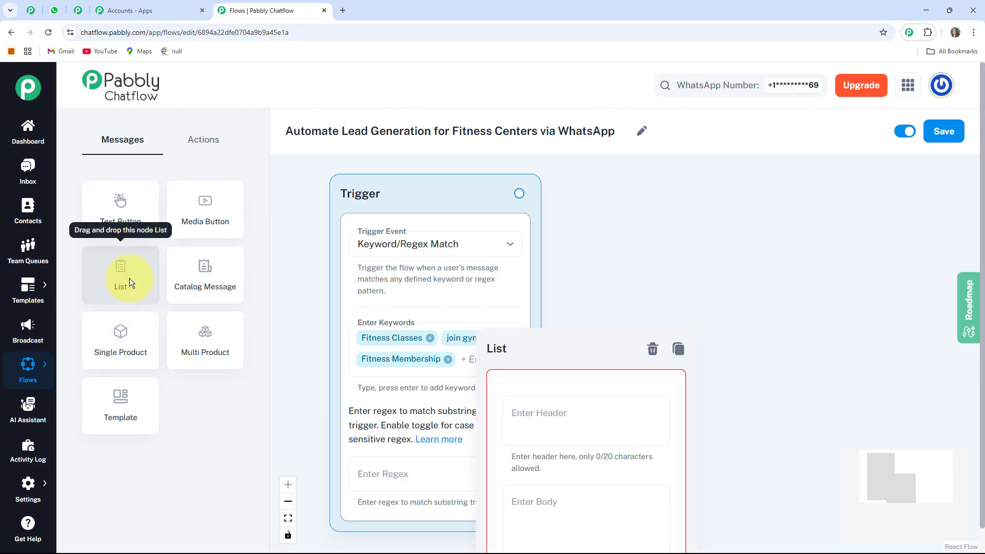
drag(496, 346, 627, 193)
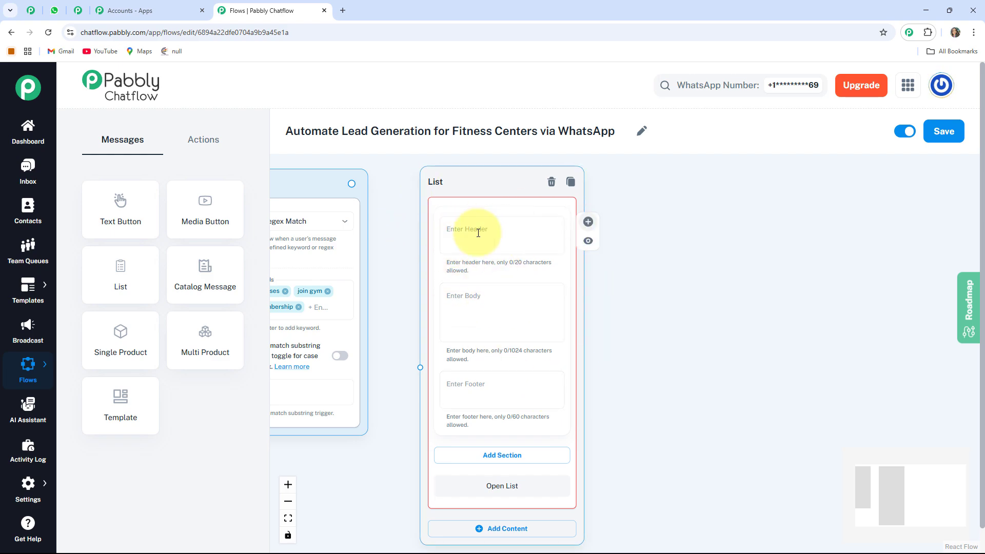
click(479, 302)
text(💪 *Choose your membership plan:*)
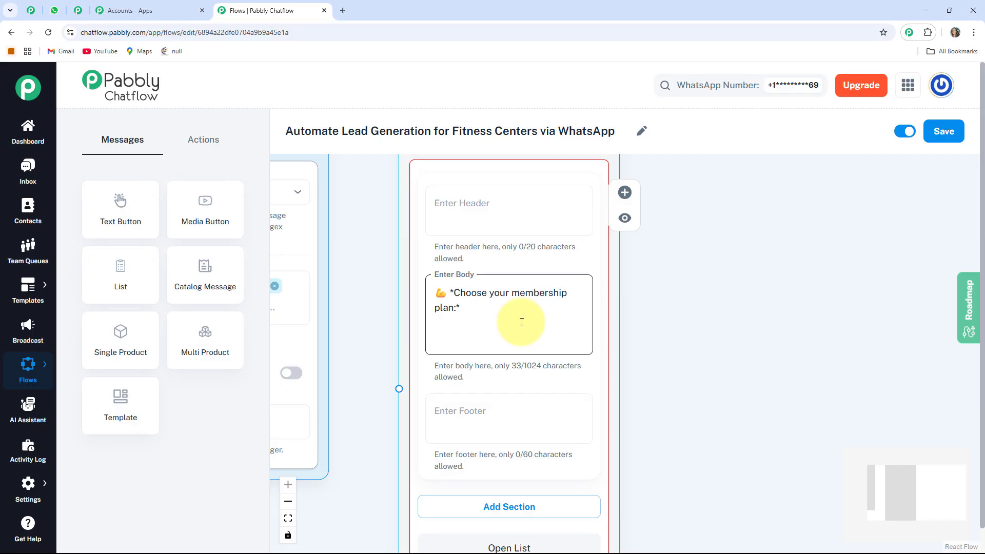
- Add a section titled "Membership Type" to the List node
drag(697, 405, 688, 336)
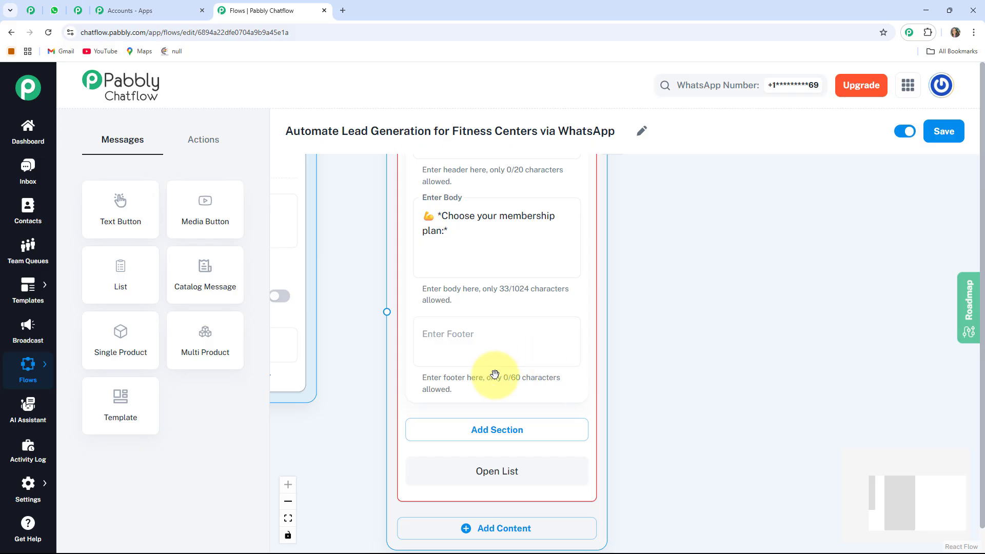
drag(708, 426, 703, 404)
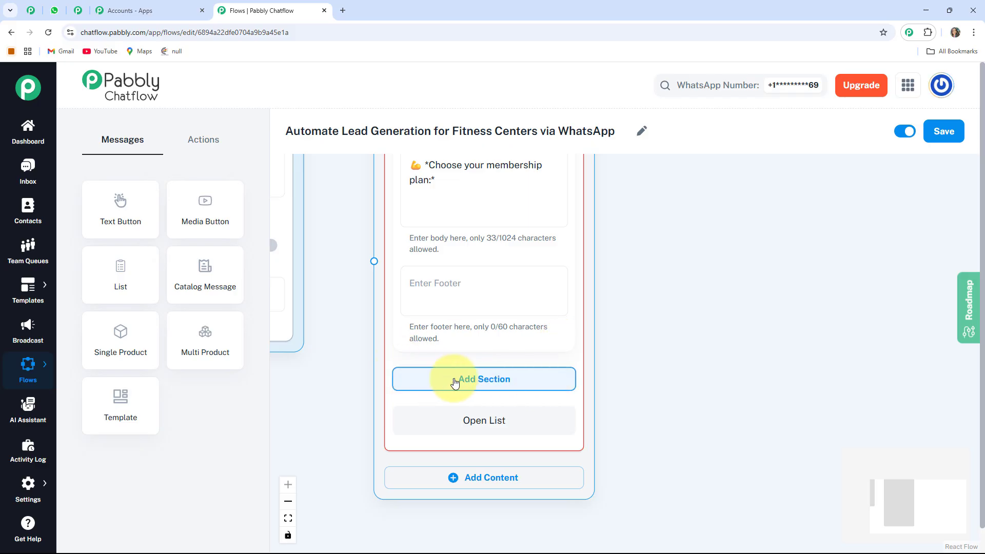
click(496, 383)
scroll(618, 453, down, 2)
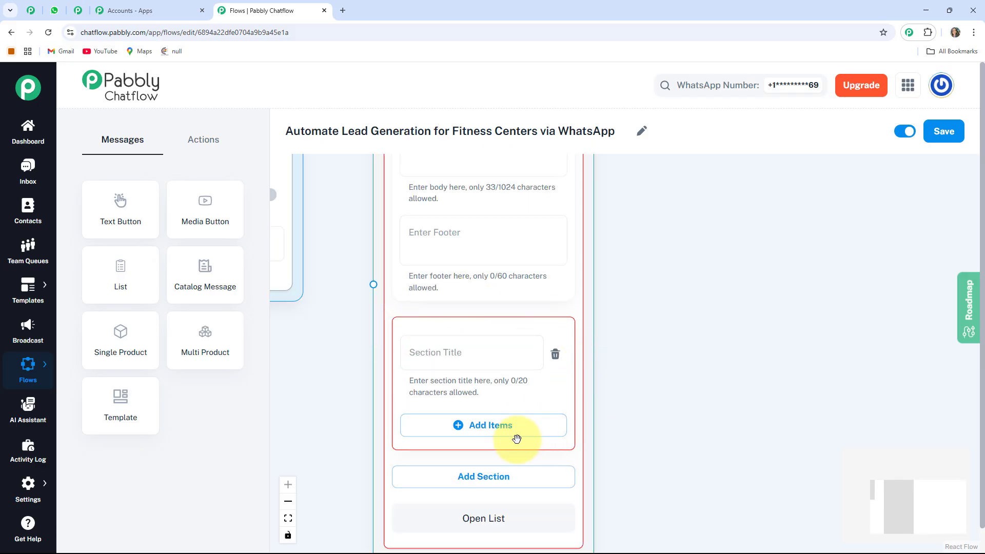
click(429, 355)
text(Membership Type)
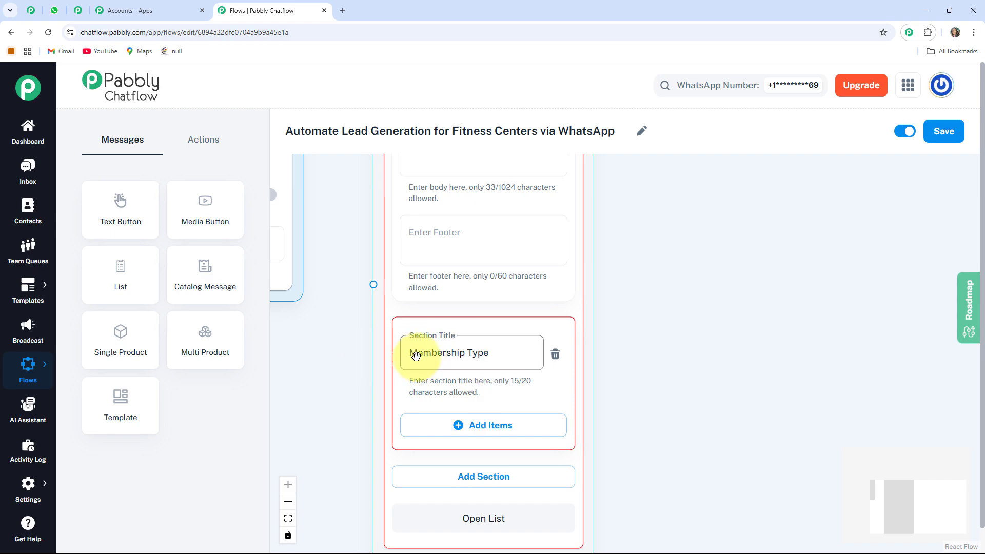
- Add an item titled "Basic Membership 🏋️" to the Membership Type section
drag(711, 472, 688, 390)
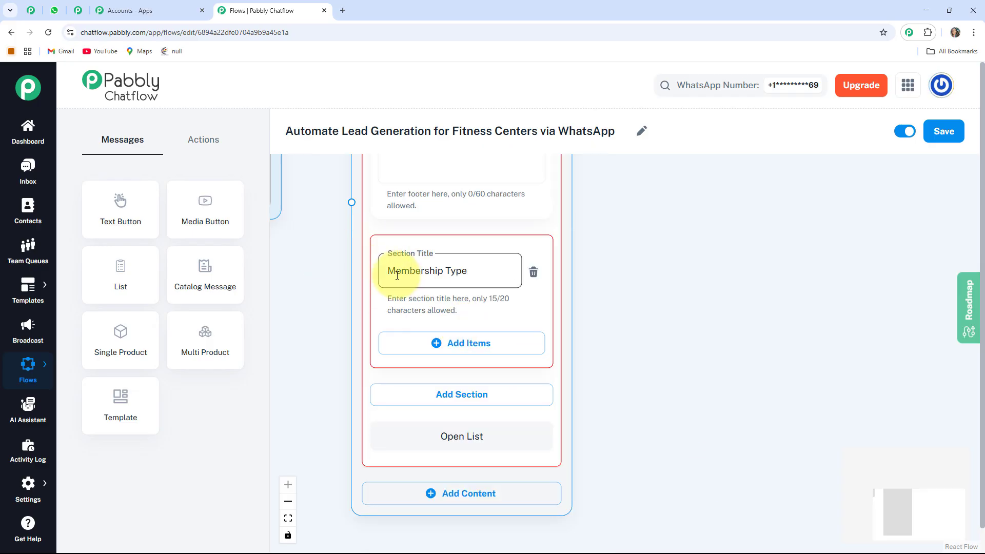
scroll(644, 426, down, 2)
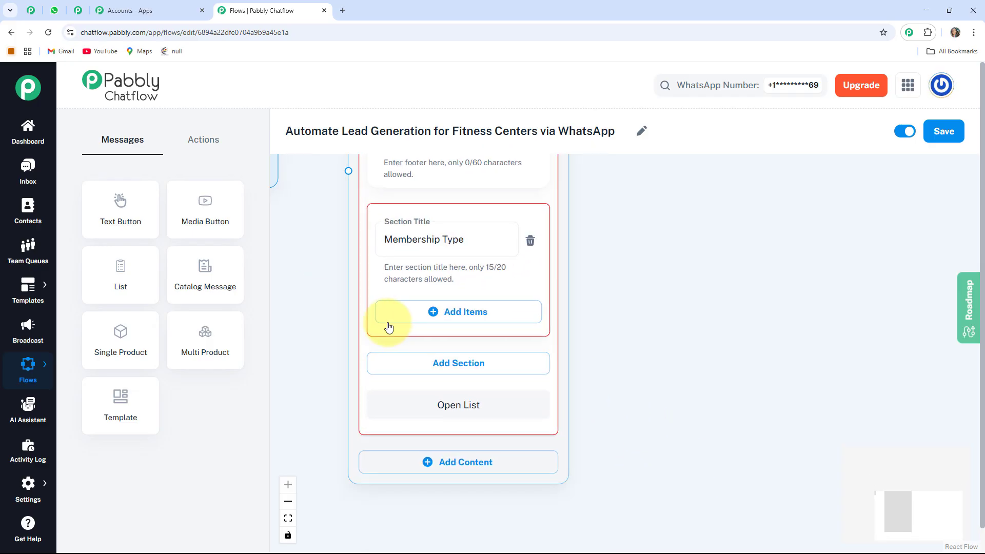
click(470, 319)
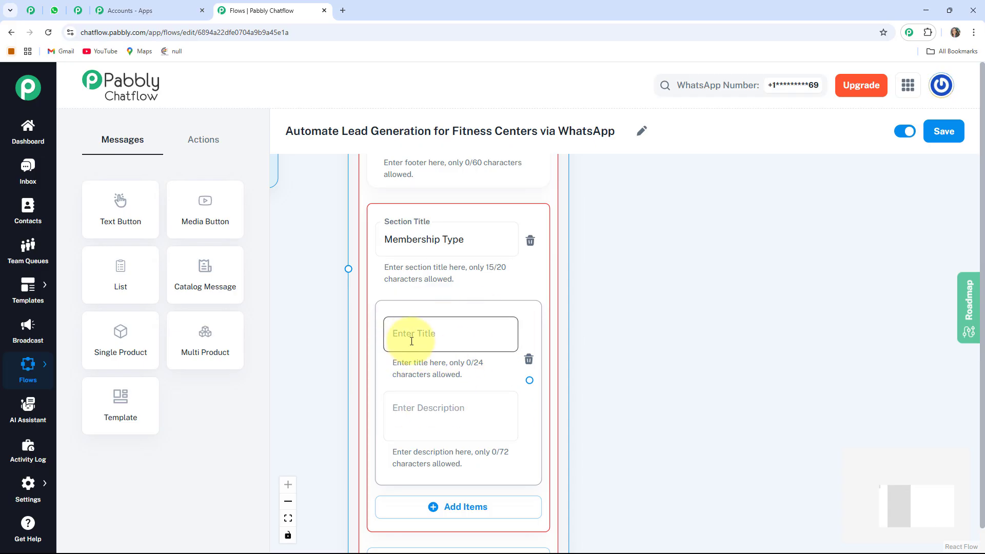
click(431, 341)
text(Basic Membership 🏋️‍♂️)
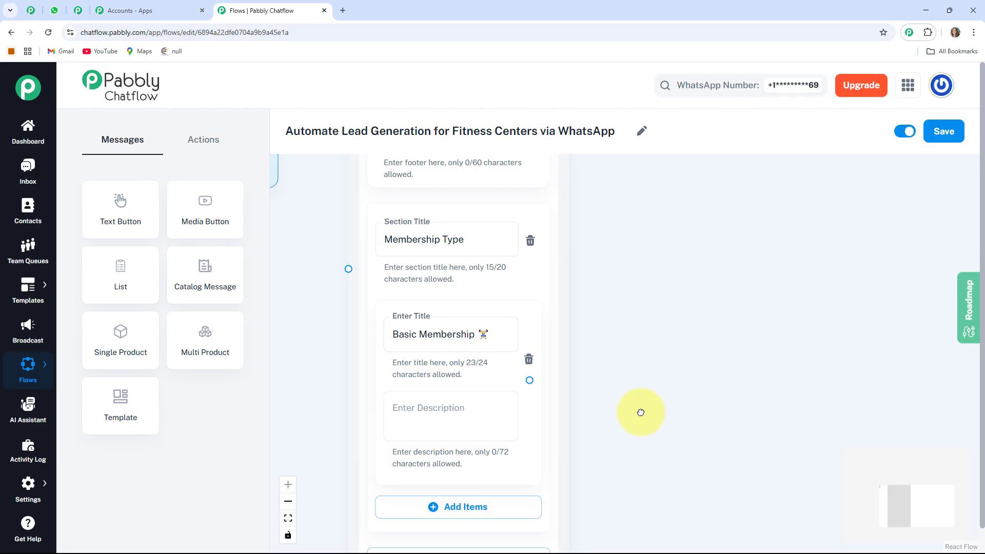
- Add two more items to the Membership Type section, titled "Premium Membership 💥" and "VIP Membership ✨"
drag(640, 412, 613, 351)
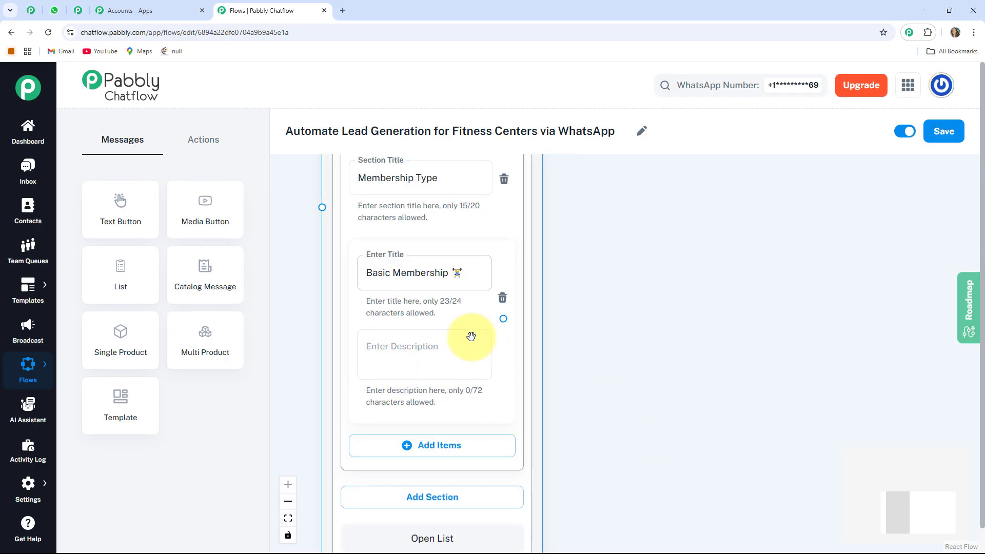
scroll(513, 359, down, 3)
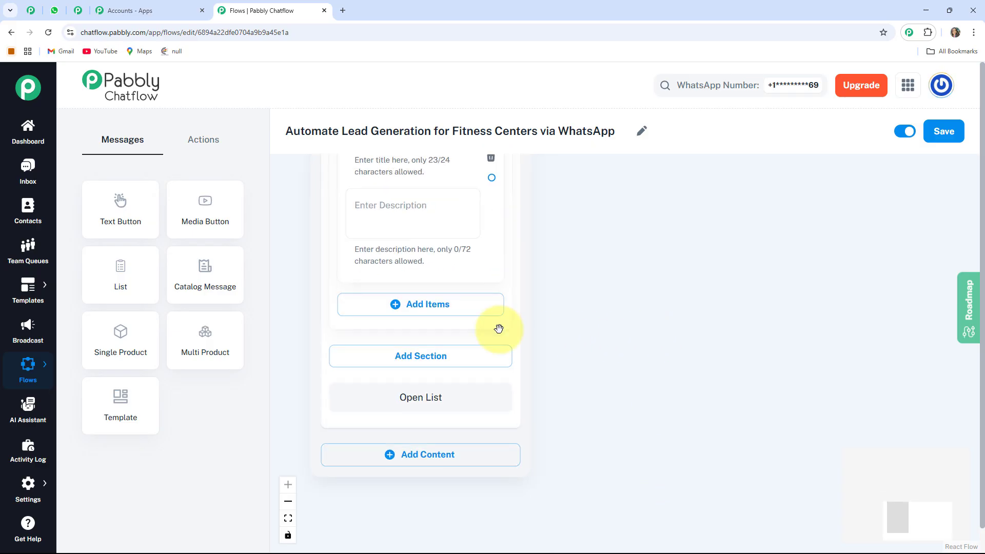
click(461, 305)
scroll(438, 420, down, 2)
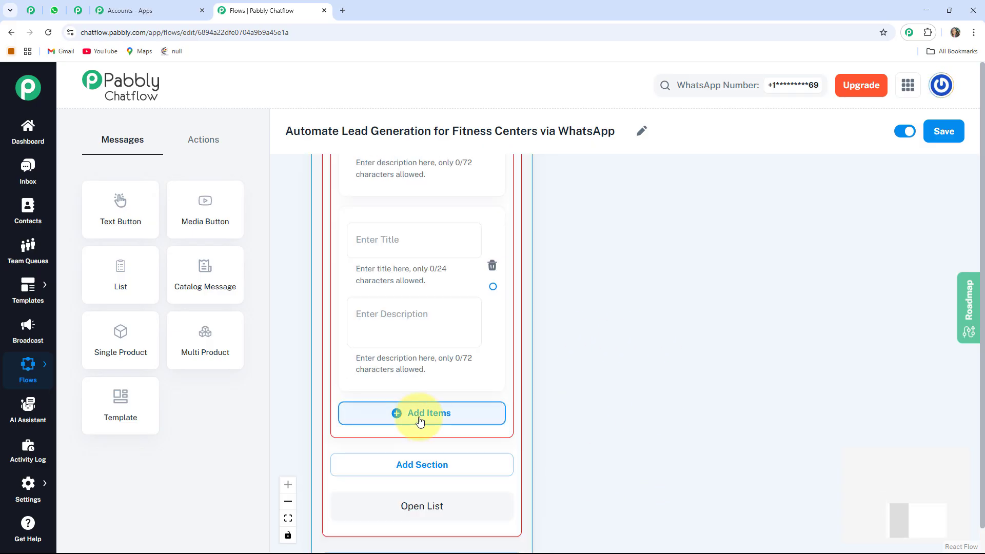
click(424, 420)
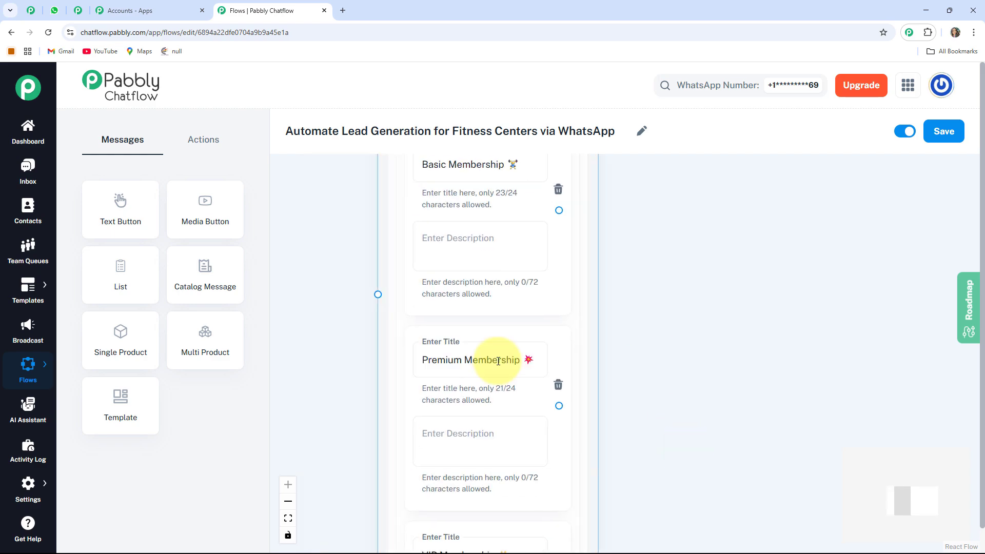
drag(686, 370, 661, 329)
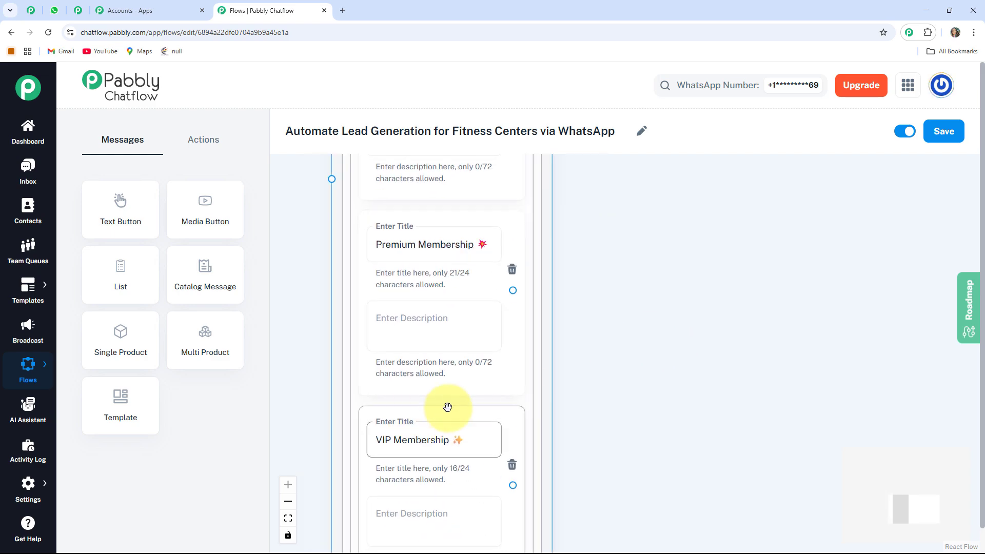
scroll(513, 467, down, 2)
- Connect the Trigger node's output to the input of the List node
drag(587, 363, 623, 498)
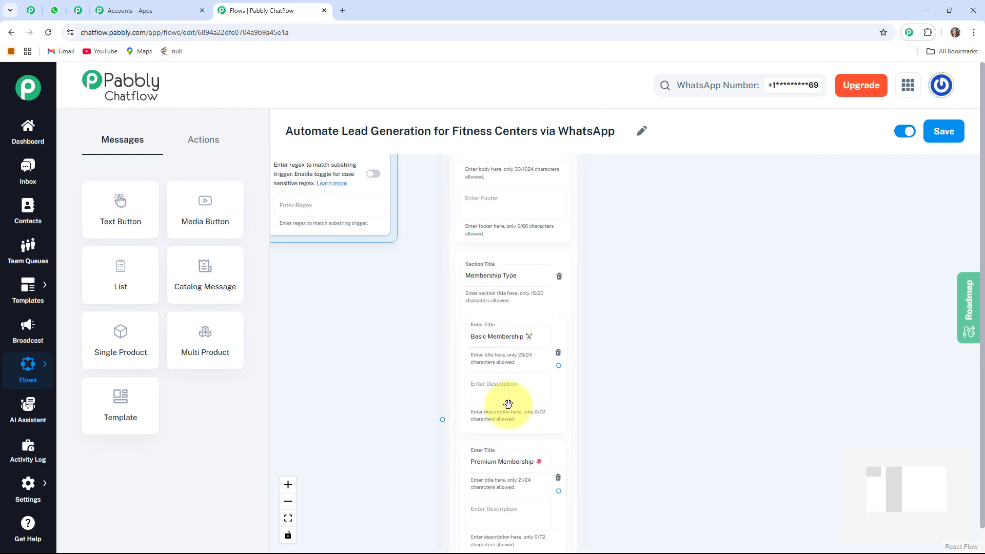
drag(389, 346, 440, 506)
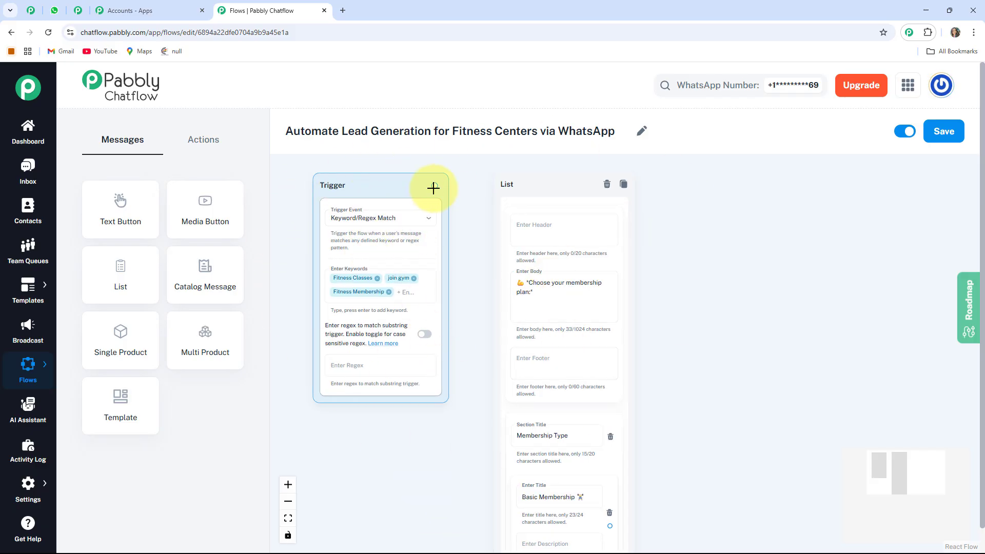
scroll(473, 451, down, 4)
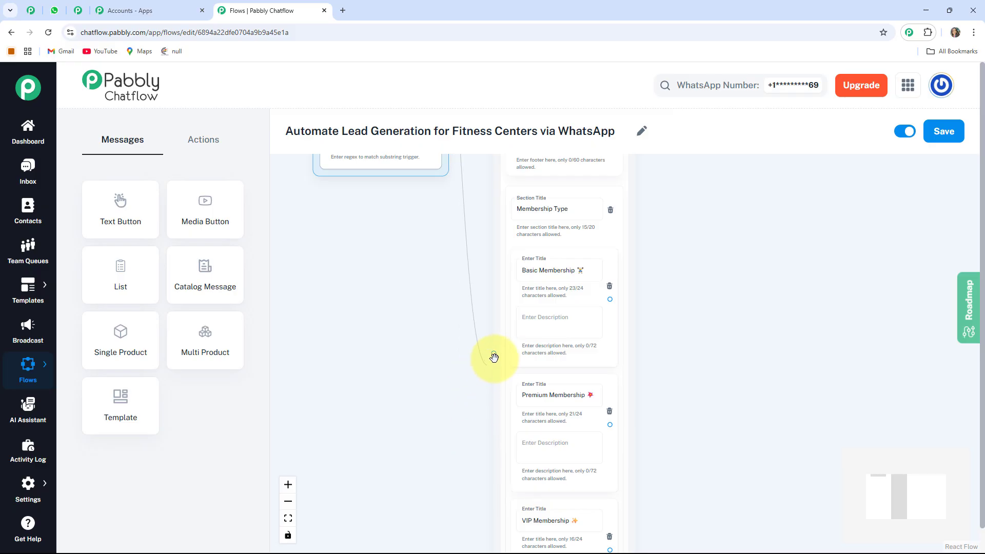
drag(494, 358, 493, 354)
drag(404, 305, 400, 400)
drag(388, 267, 400, 452)
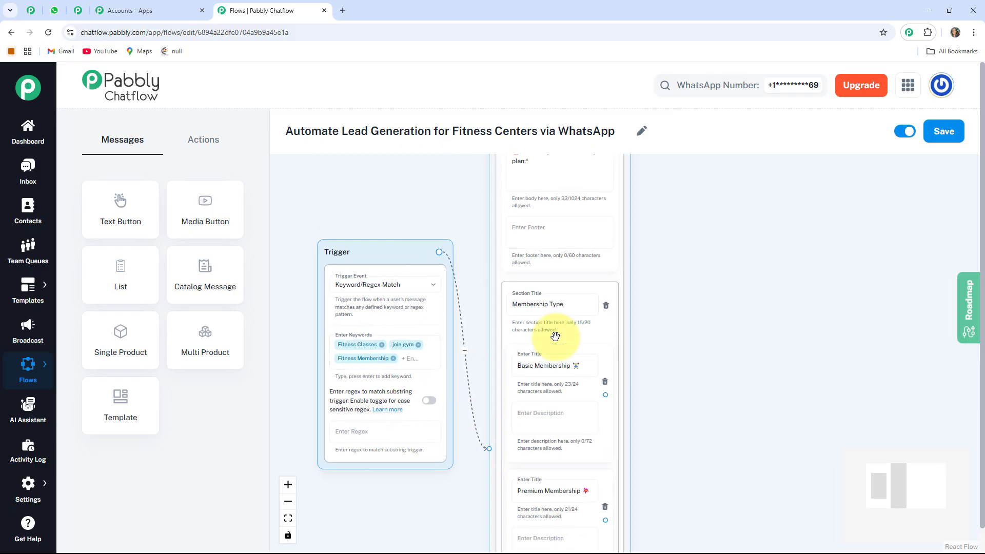
- Add a Set Custom Field action node and place it in the empty space beside the List node's membership items
drag(688, 490, 540, 378)
scroll(615, 235, down, 4)
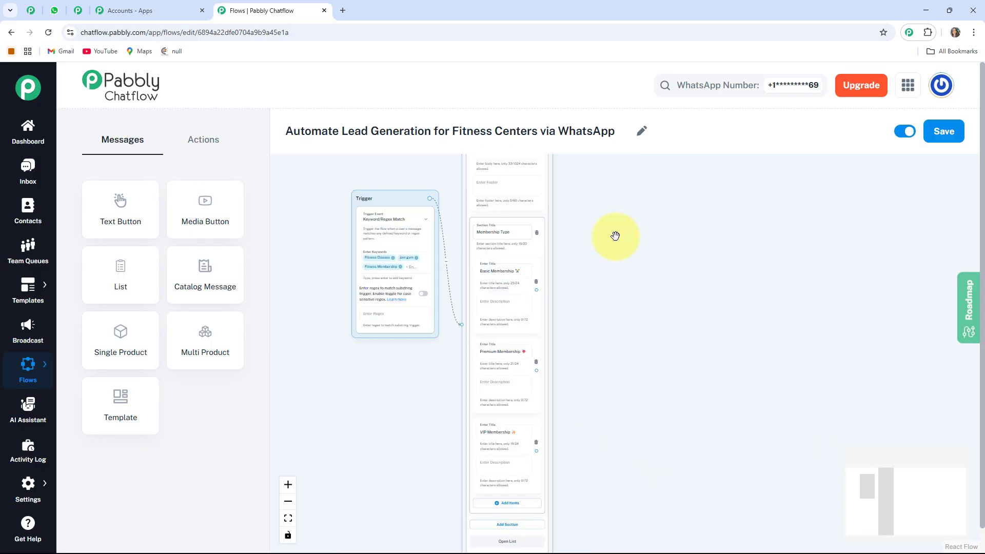
drag(666, 404, 560, 362)
scroll(560, 362, up, 5)
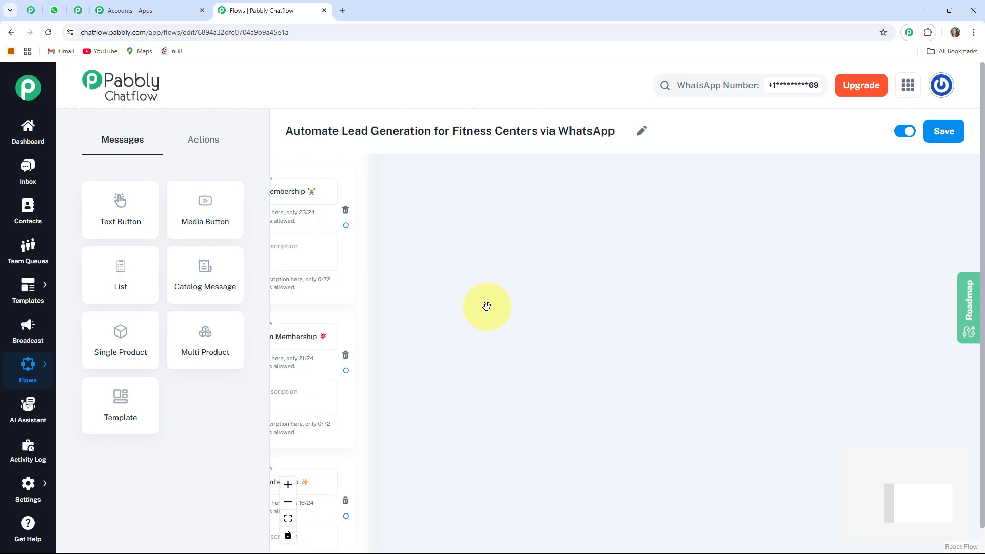
drag(486, 306, 570, 340)
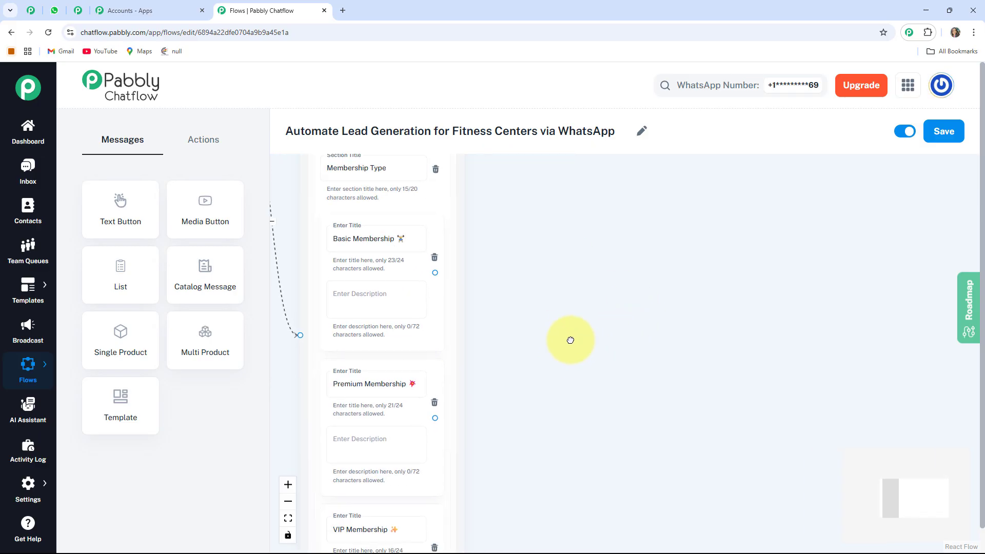
click(213, 148)
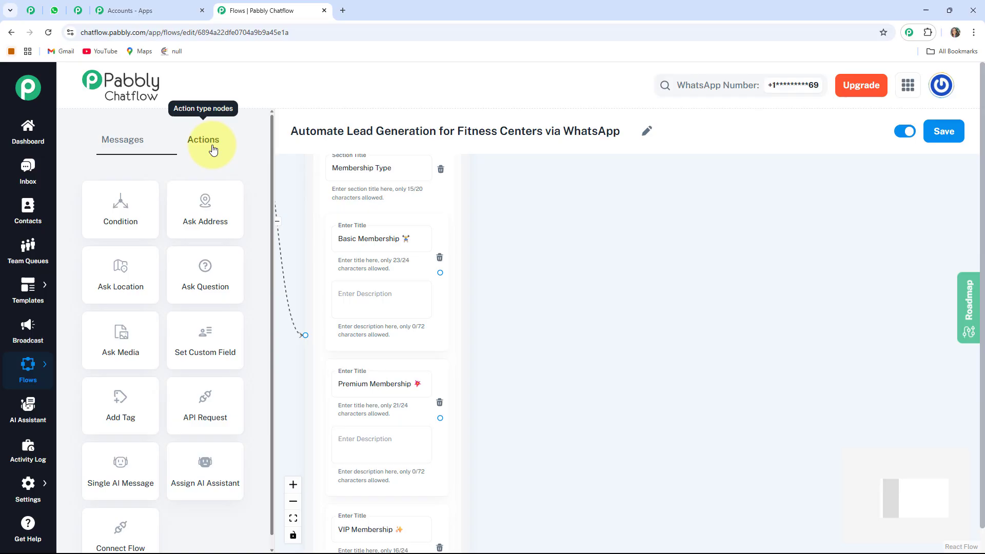
click(198, 352)
drag(564, 358, 714, 369)
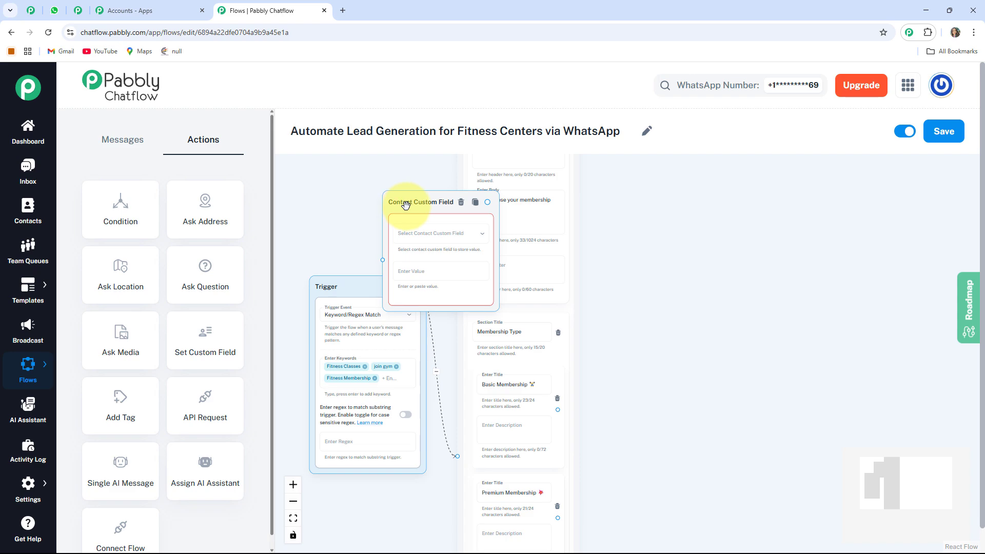
drag(405, 204, 641, 339)
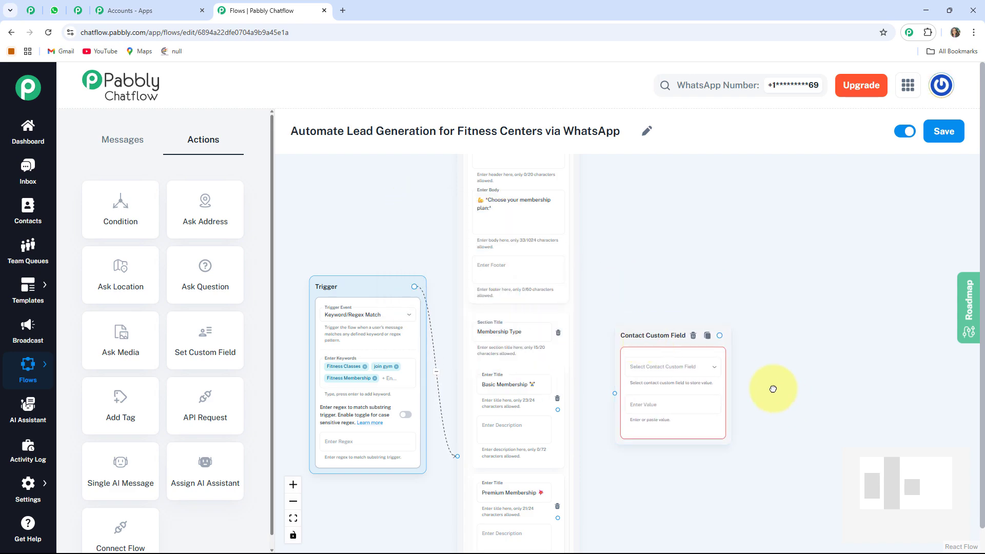
- Choose MembershipType as the contact custom field in the new Contact Custom Field node
drag(773, 389, 672, 274)
scroll(574, 269, up, 3)
click(563, 257)
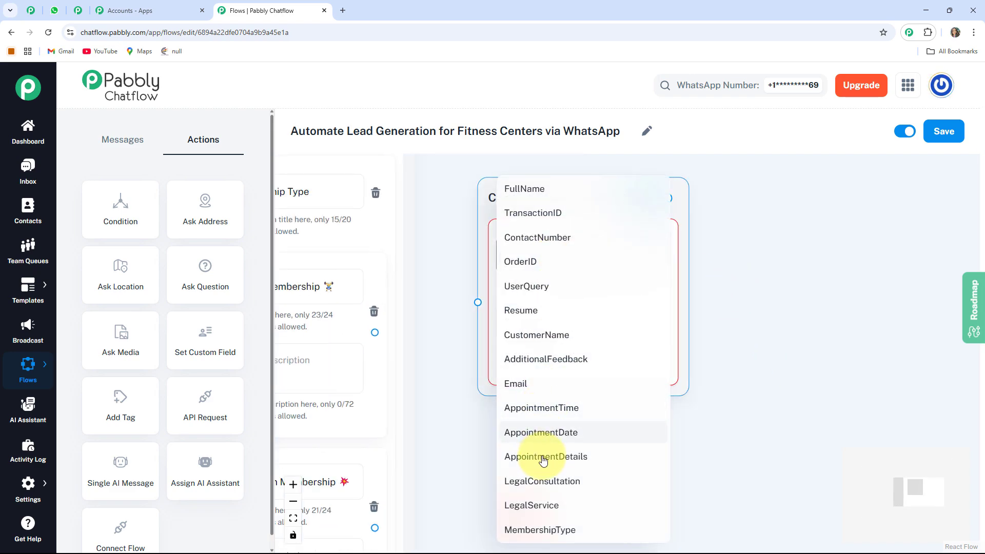
click(534, 533)
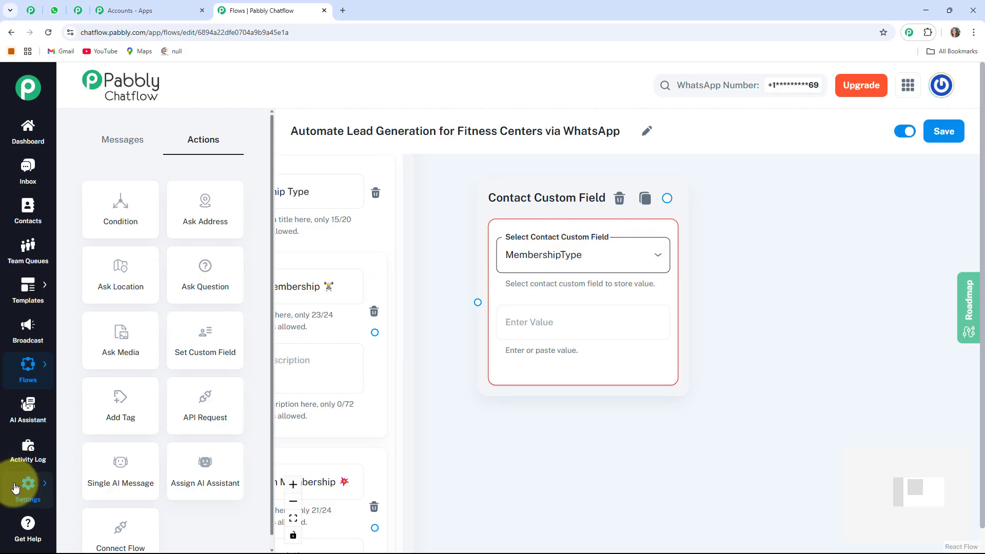
- Enter the first list item's title, "Basic Membership 🏋️", as the value stored in the MembershipType custom field
mouse_move(15, 487)
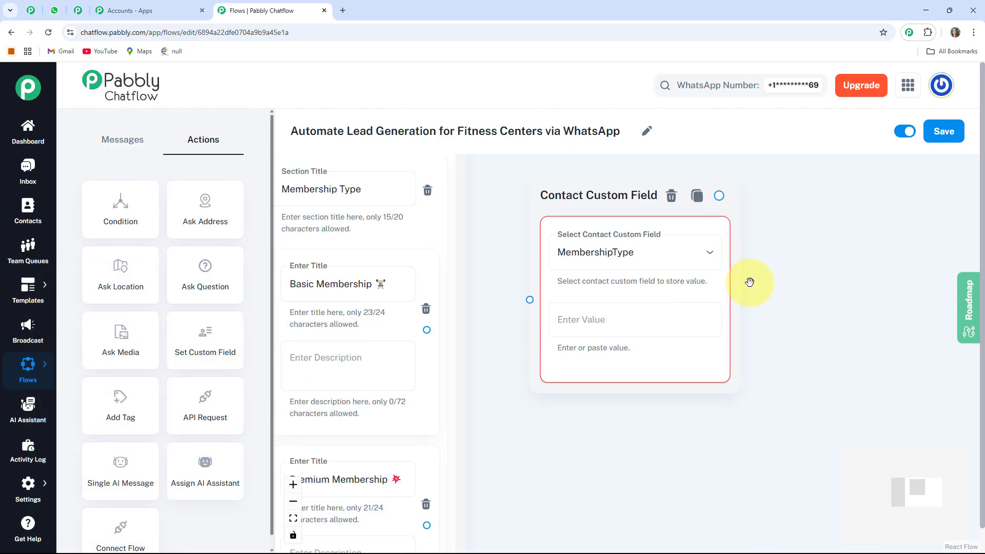
click(724, 358)
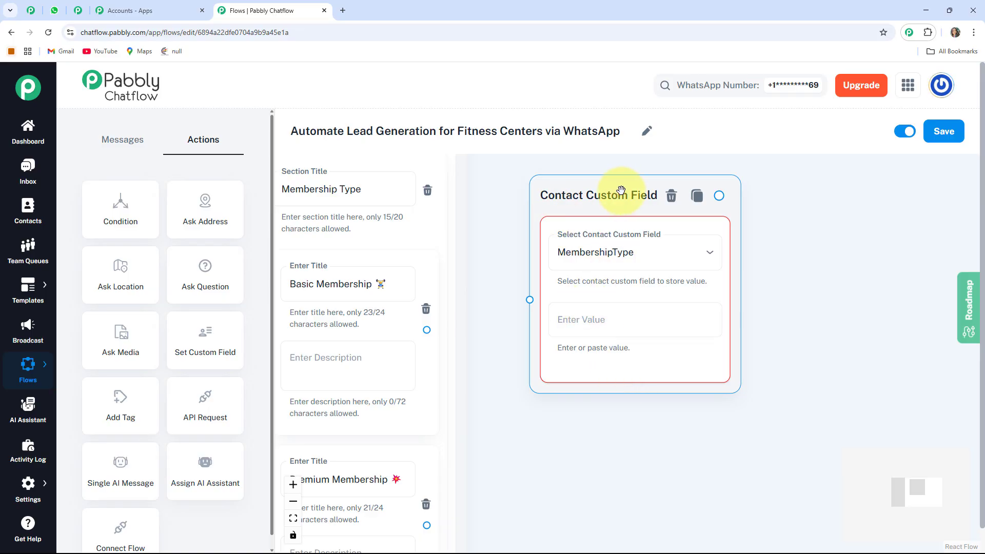
click(624, 319)
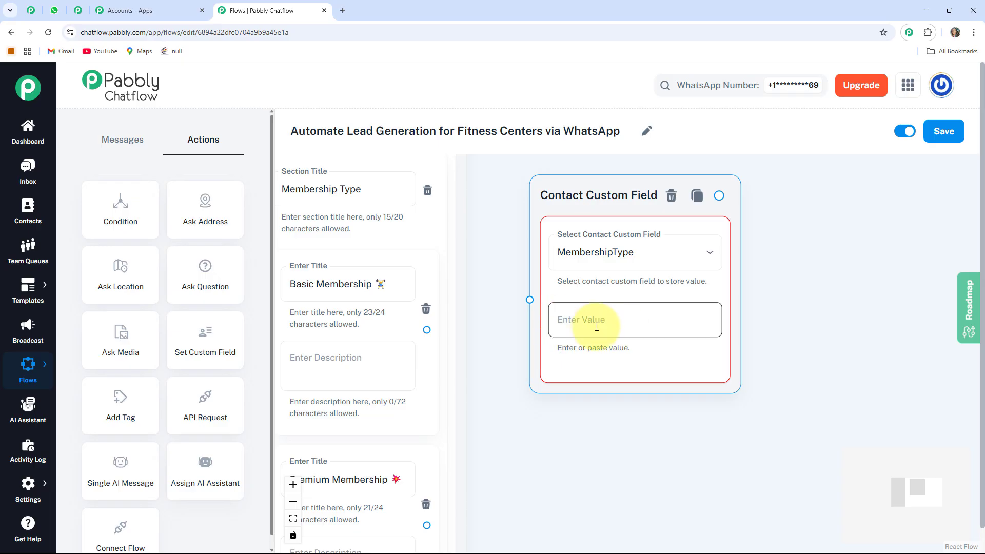
click(339, 283)
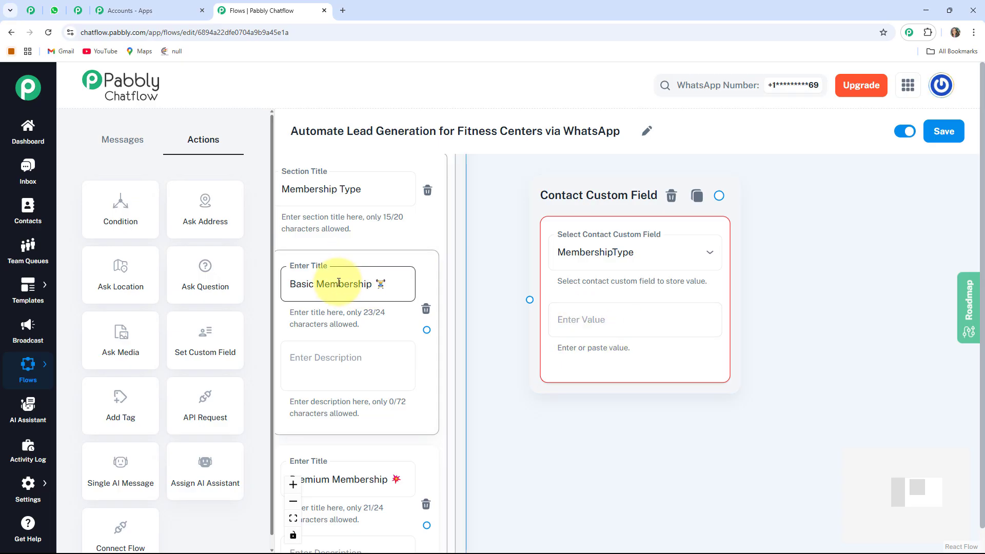
click(582, 318)
text(Basic Membership 🏋)
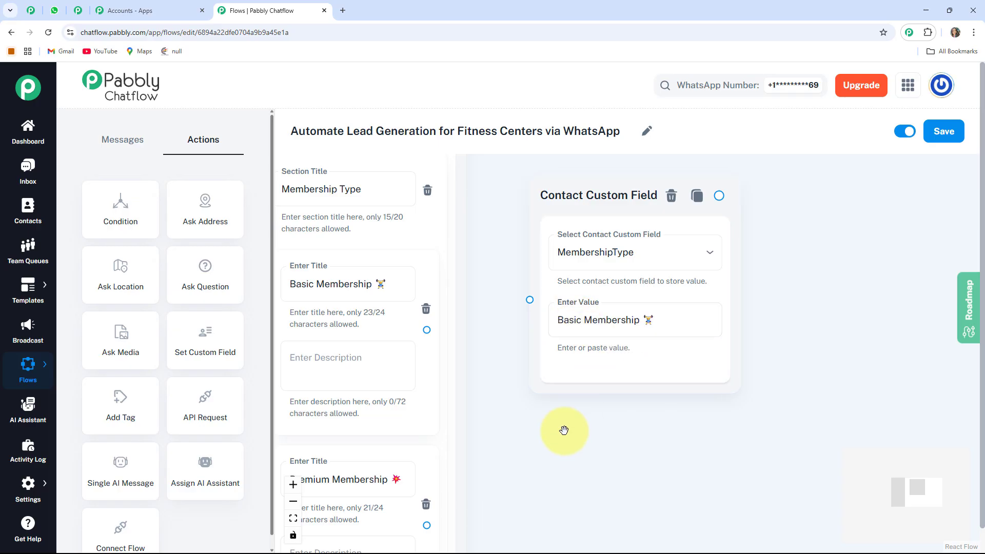
- Connect the Basic Membership list item to the Contact Custom Field node
drag(563, 430, 567, 433)
drag(487, 329, 533, 302)
drag(582, 197, 589, 216)
- Add a second Set Custom Field node and place it below the first one, beside the Premium Membership list item
drag(581, 462, 663, 237)
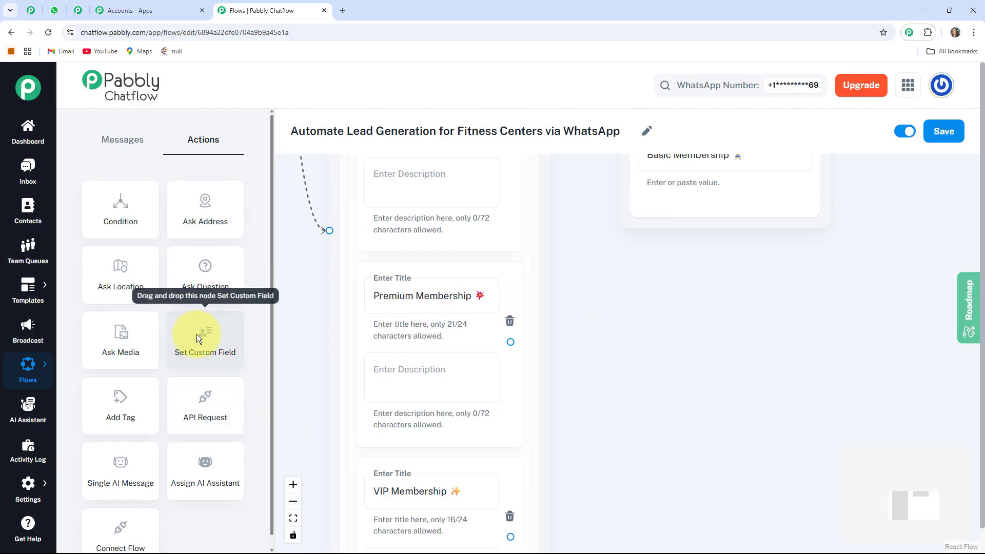
drag(302, 302, 345, 387)
scroll(345, 386, down, 3)
scroll(345, 386, down, 2)
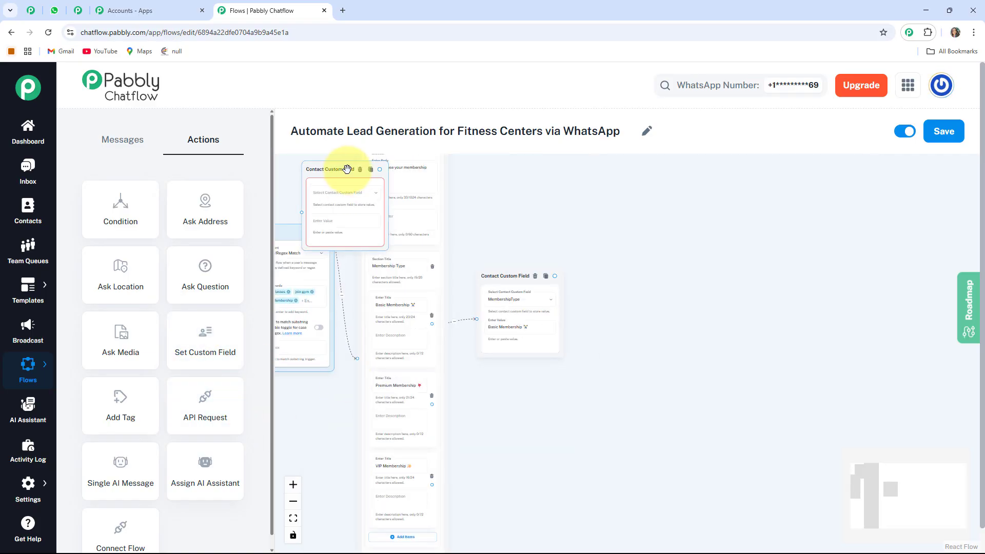
drag(338, 172, 529, 393)
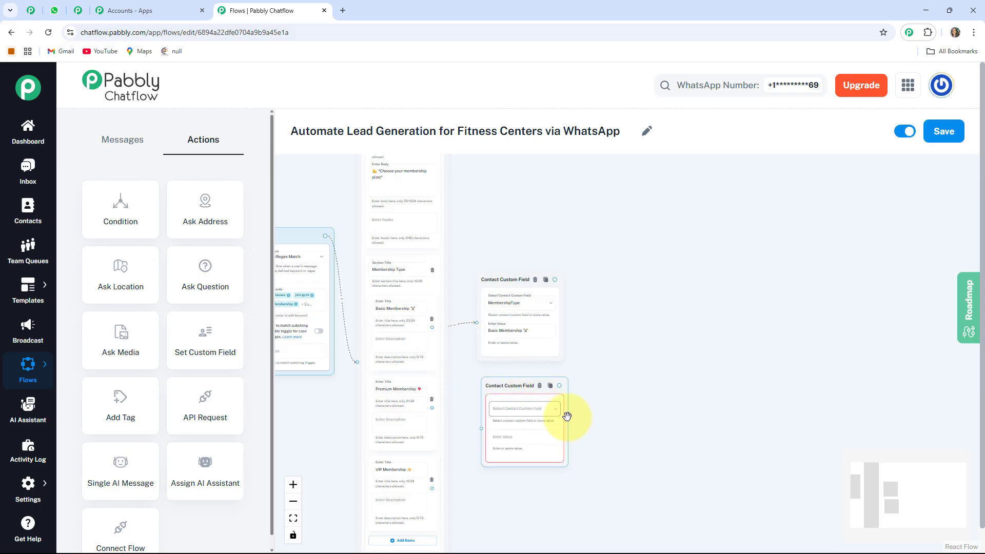
- Choose MembershipType as the contact custom field in the second Contact Custom Field node
scroll(580, 428, up, 4)
click(594, 335)
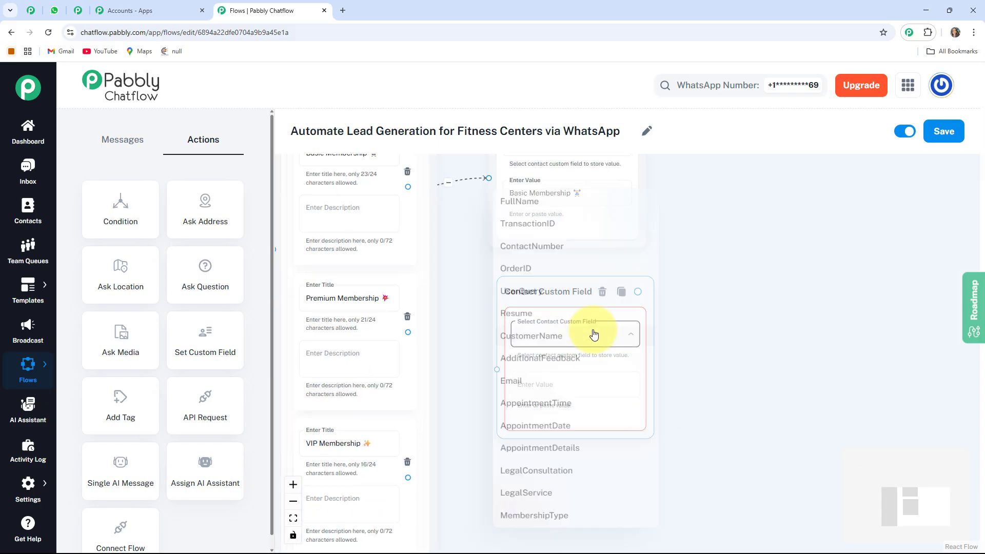
click(532, 529)
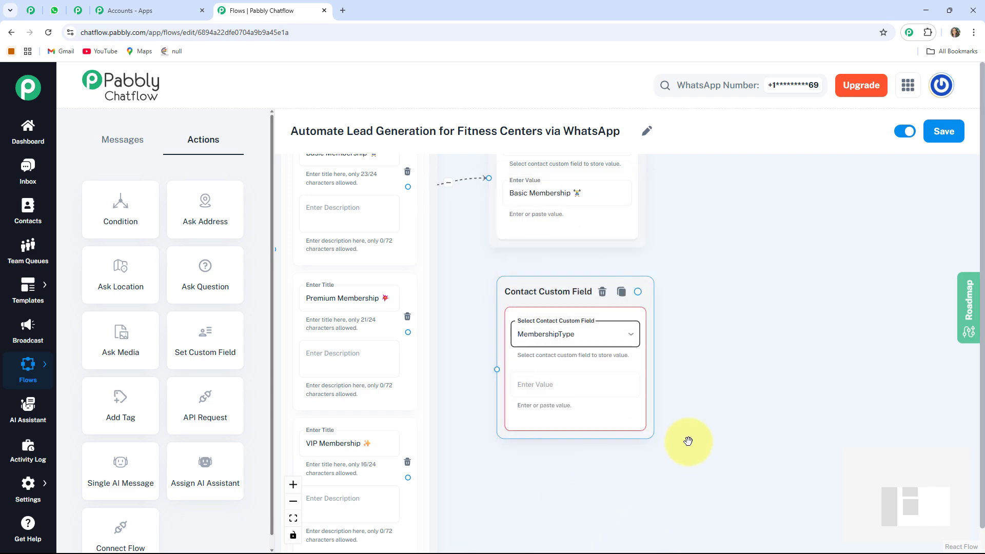
scroll(687, 468, down, 2)
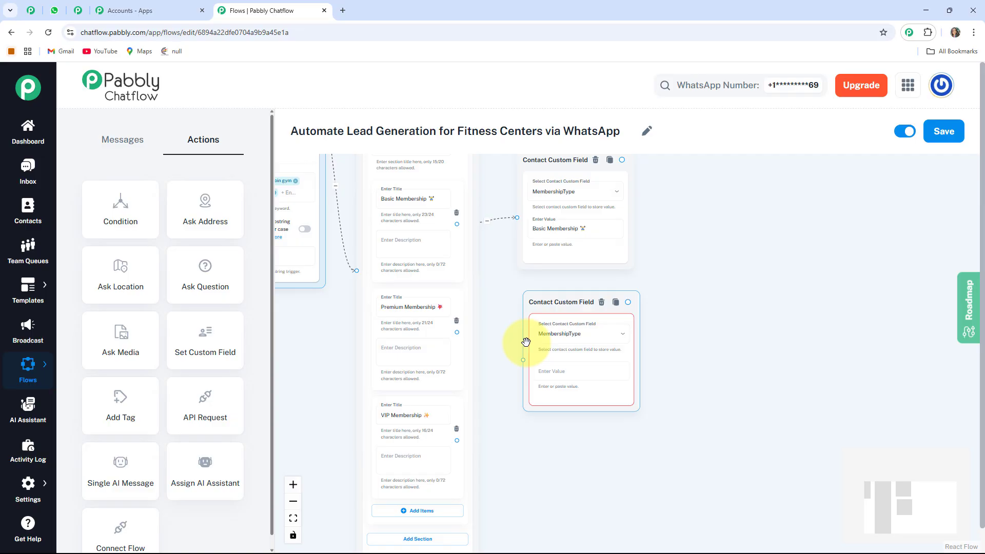
drag(583, 305, 587, 307)
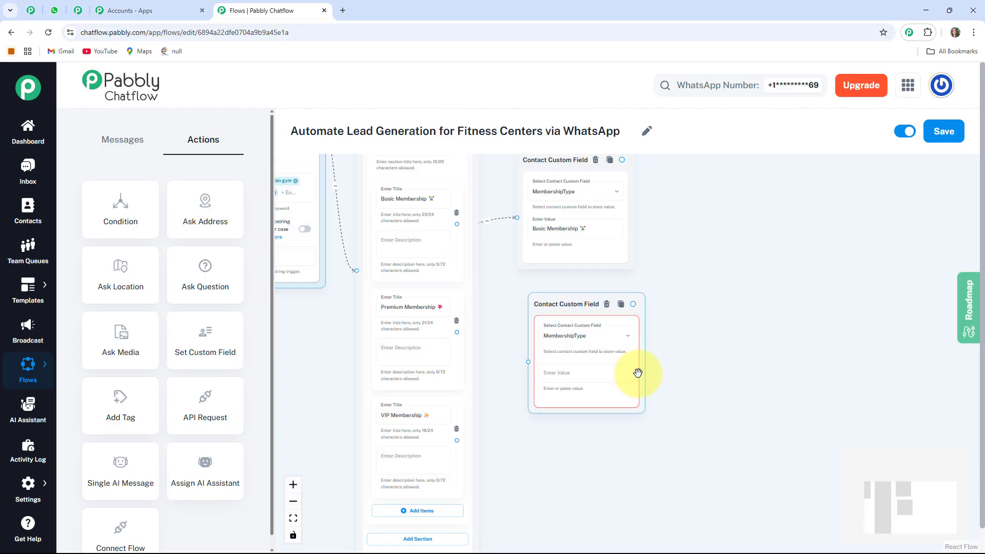
- Store the second list item's title, "Premium Membership 💥", as the node's value and connect the Premium Membership item to it
click(422, 309)
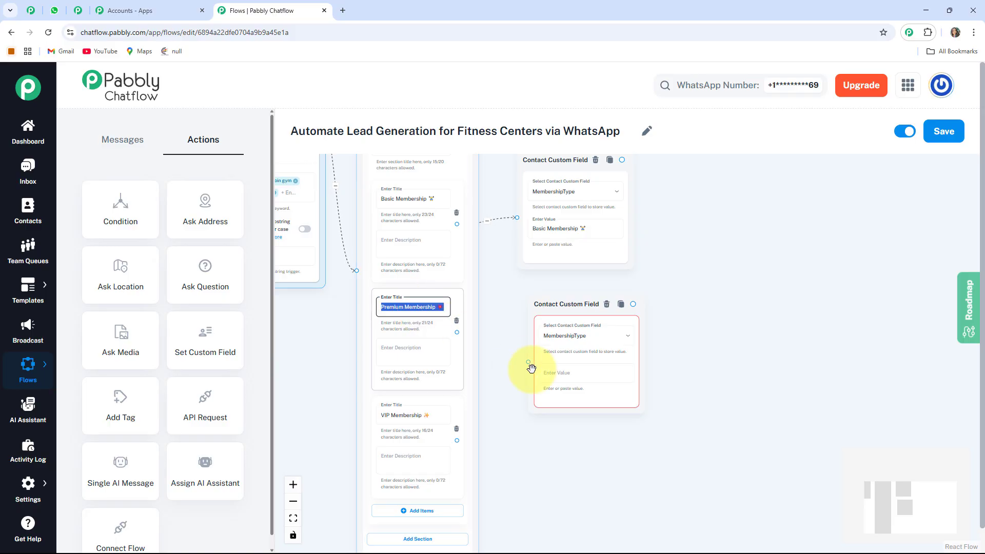
click(566, 374)
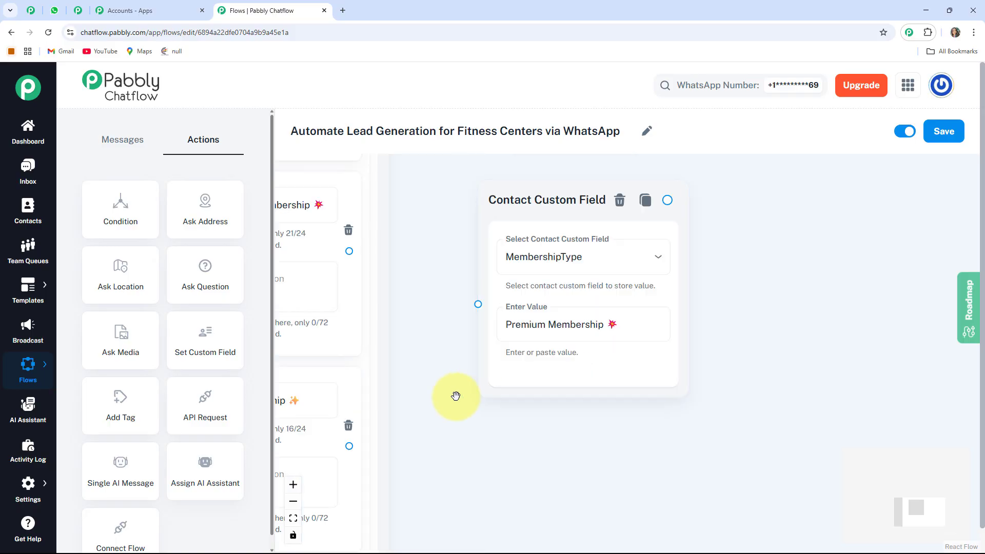
scroll(455, 395, down, 5)
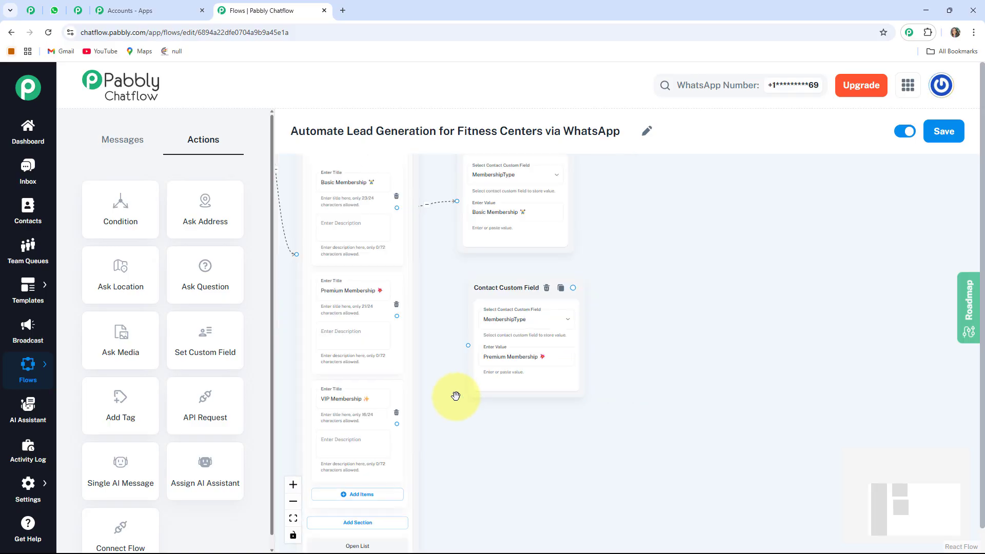
drag(408, 339, 501, 315)
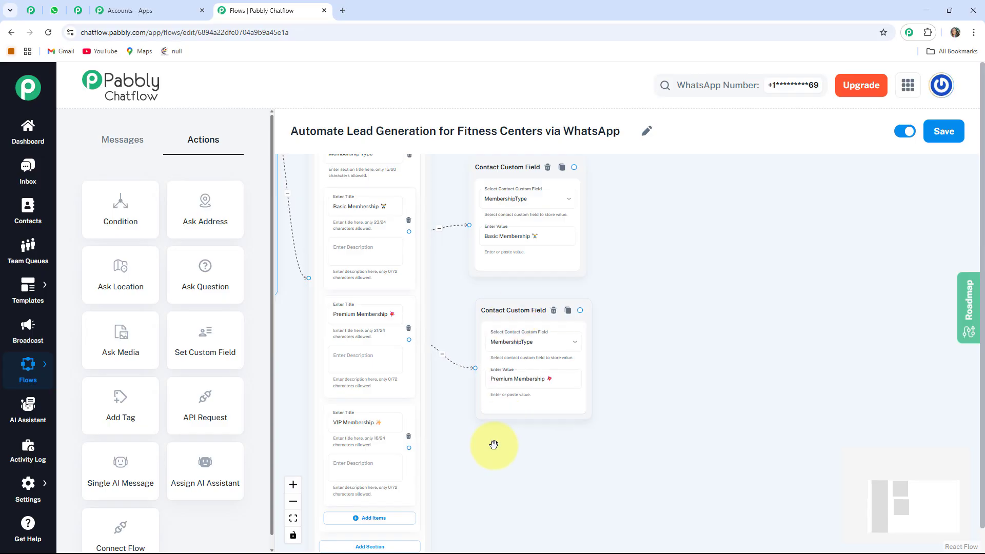
- Add a third Contact Custom Field node storing "VIP Membership ✨" in MembershipType and connect the VIP Membership list item to it
drag(497, 446, 563, 416)
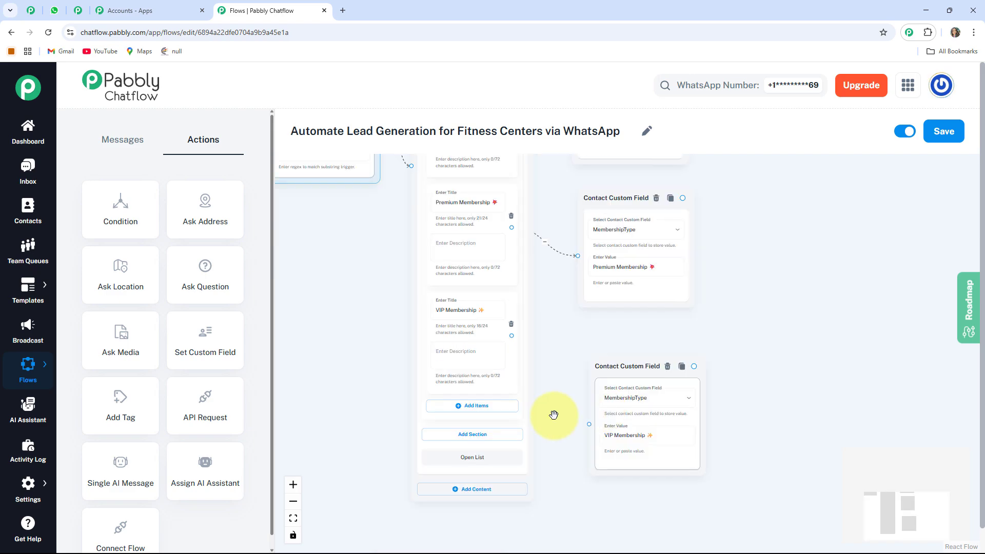
drag(511, 335, 589, 421)
- Move the VIP and Premium Contact Custom Field nodes upward so the three nodes form an evenly spaced column
scroll(556, 296, down, 4)
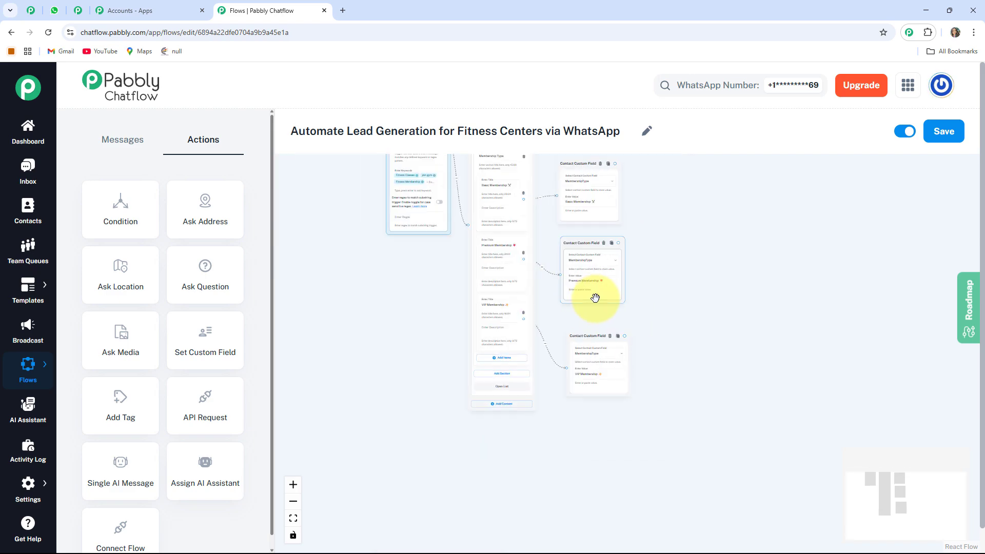
scroll(595, 298, up, 2)
drag(667, 295, 650, 383)
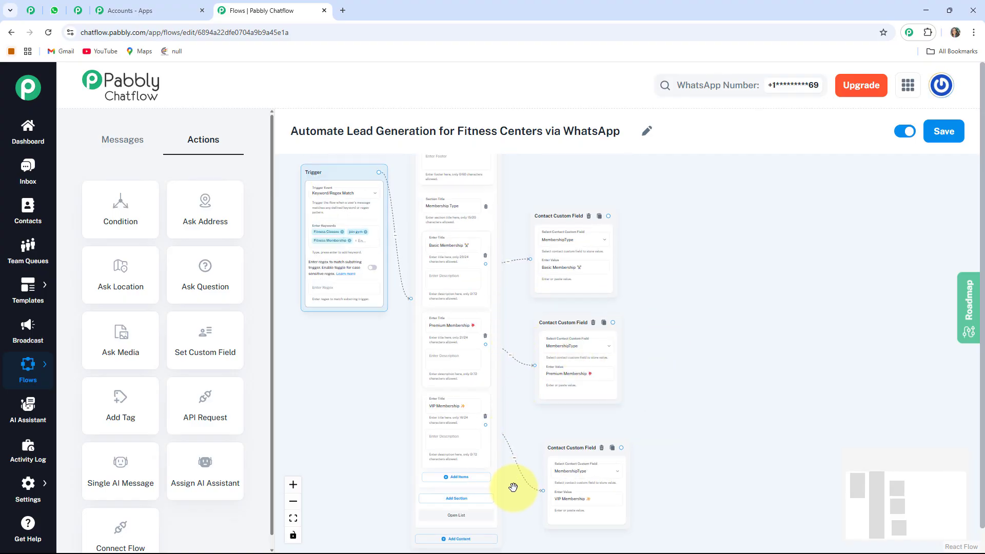
drag(589, 445, 584, 423)
drag(564, 324, 562, 322)
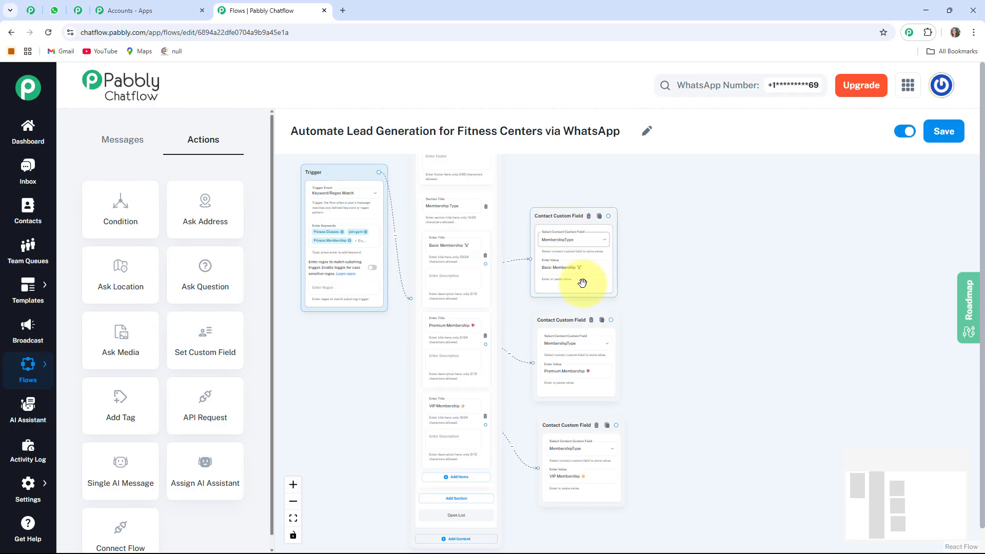
click(567, 477)
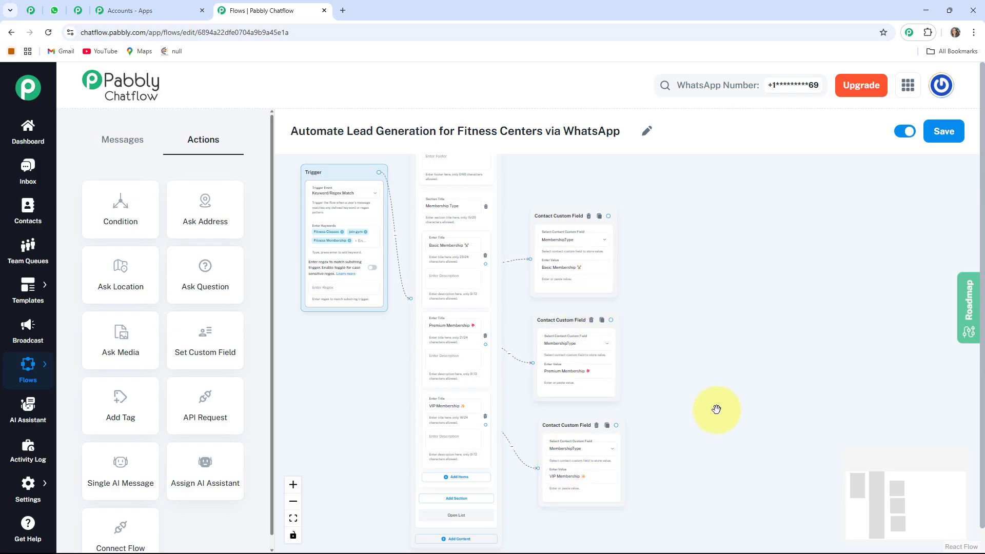
- Add an Ask Question node beyond the custom field nodes with the message "👤 *What's your full name for the membership?*"
drag(718, 430, 657, 404)
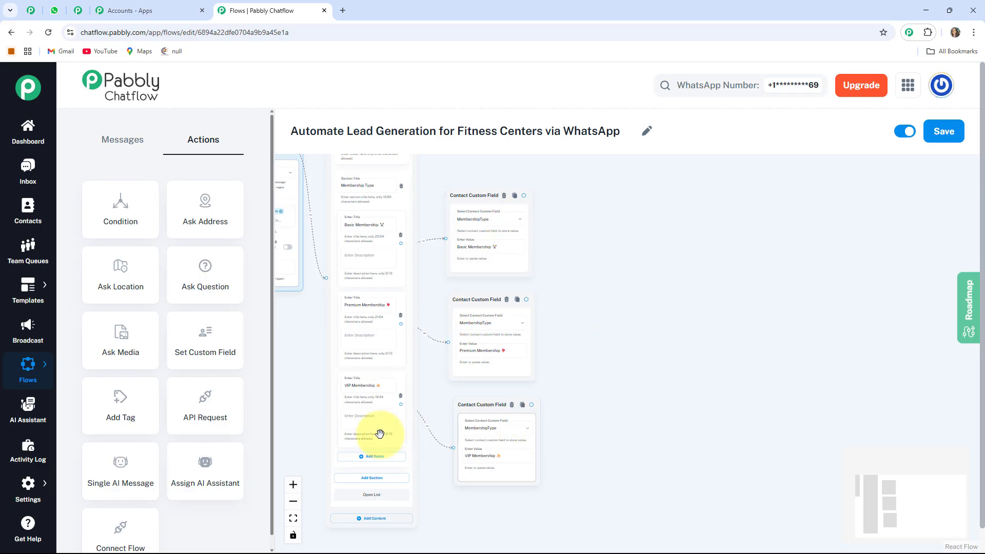
drag(209, 269, 629, 378)
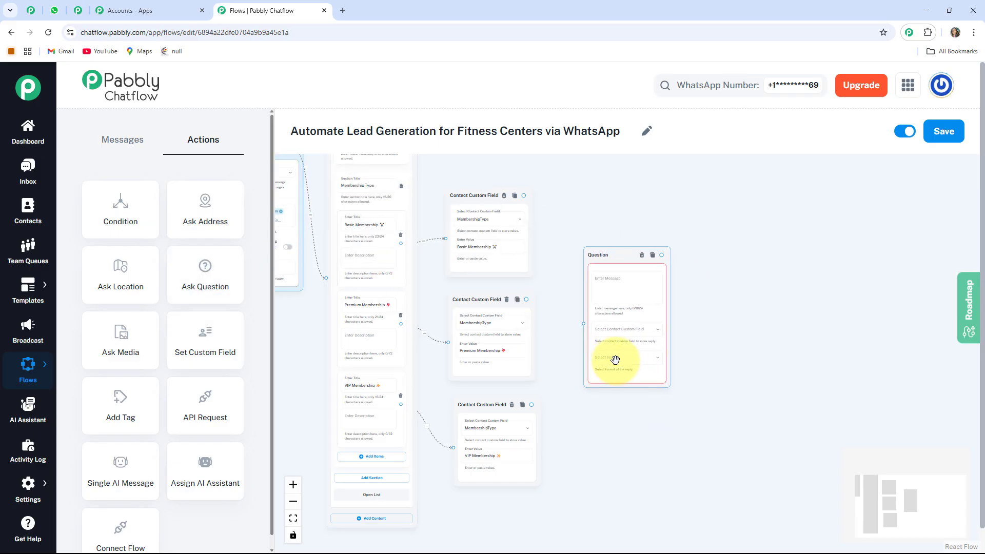
scroll(708, 297, up, 5)
drag(709, 298, 671, 316)
drag(491, 231, 484, 248)
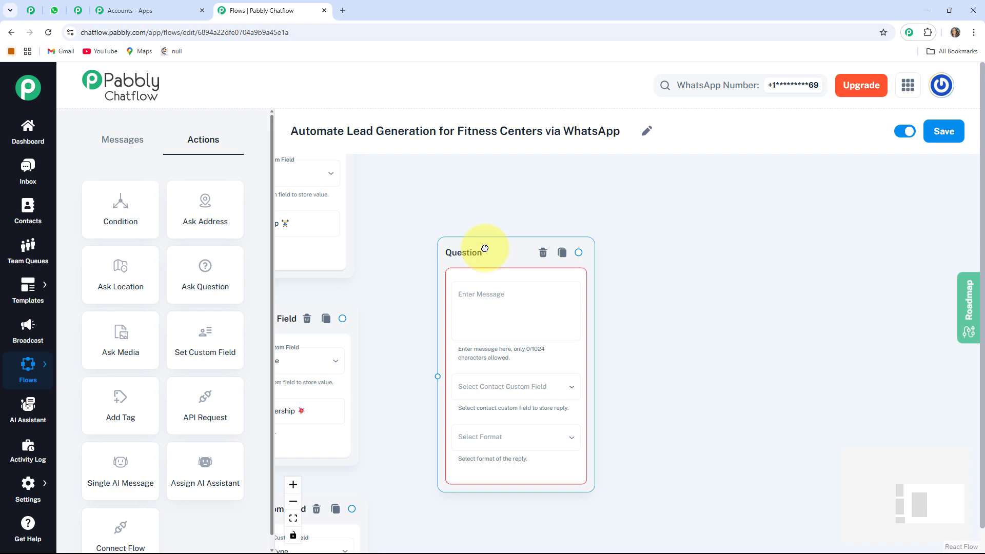
click(530, 326)
text(👤 *What’s your full name for the membership?*)
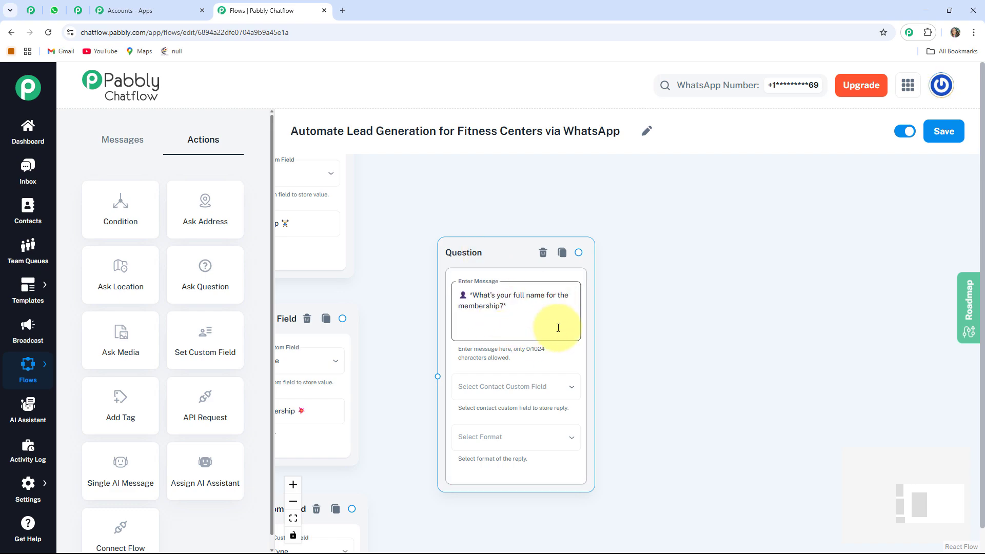
click(406, 288)
scroll(448, 391, up, 1)
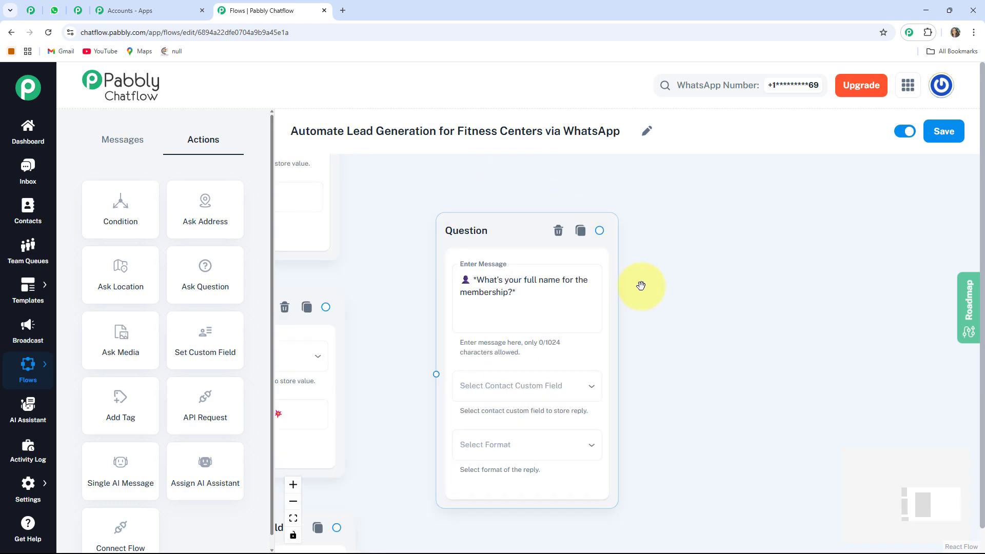
- Store the full name question's reply in the FullName custom field with the Text format
drag(405, 279, 384, 234)
scroll(466, 319, down, 1)
click(497, 353)
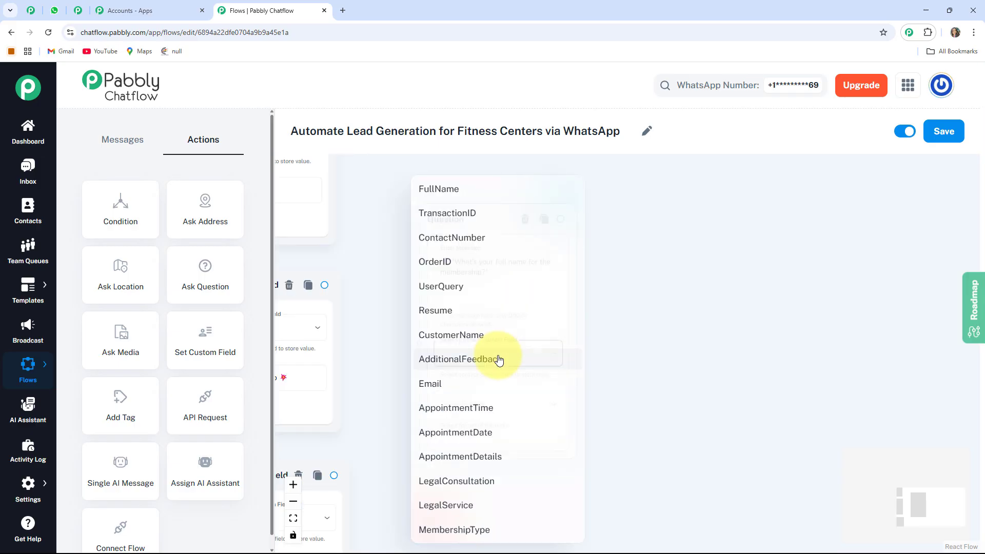
click(454, 188)
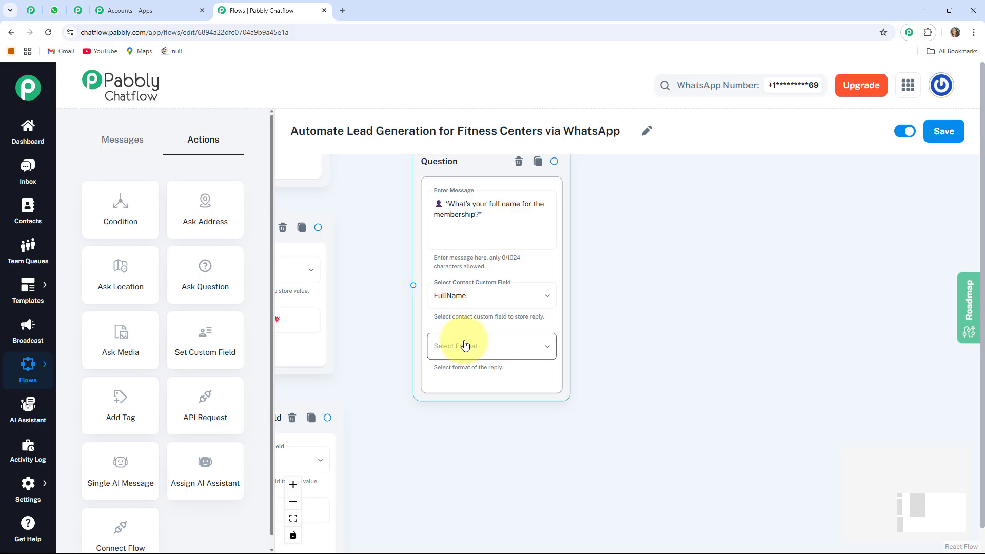
click(465, 345)
click(439, 402)
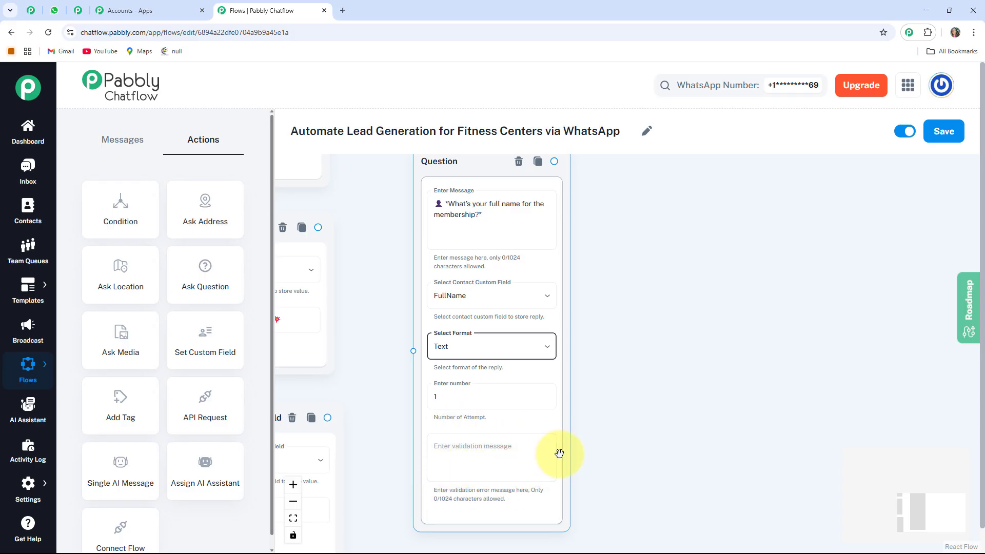
- Connect all three Contact Custom Field nodes to the full name Question node
drag(367, 301, 462, 422)
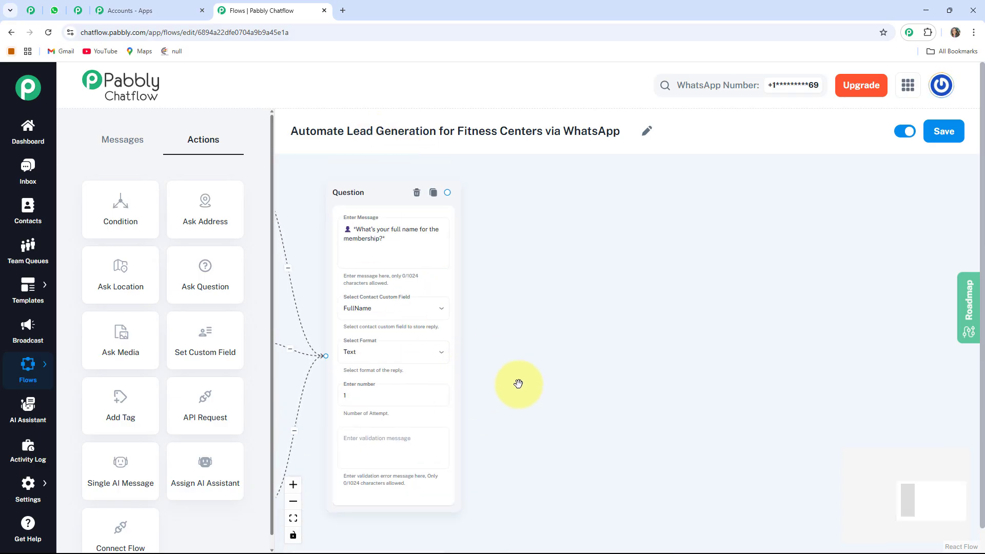
drag(516, 385, 632, 377)
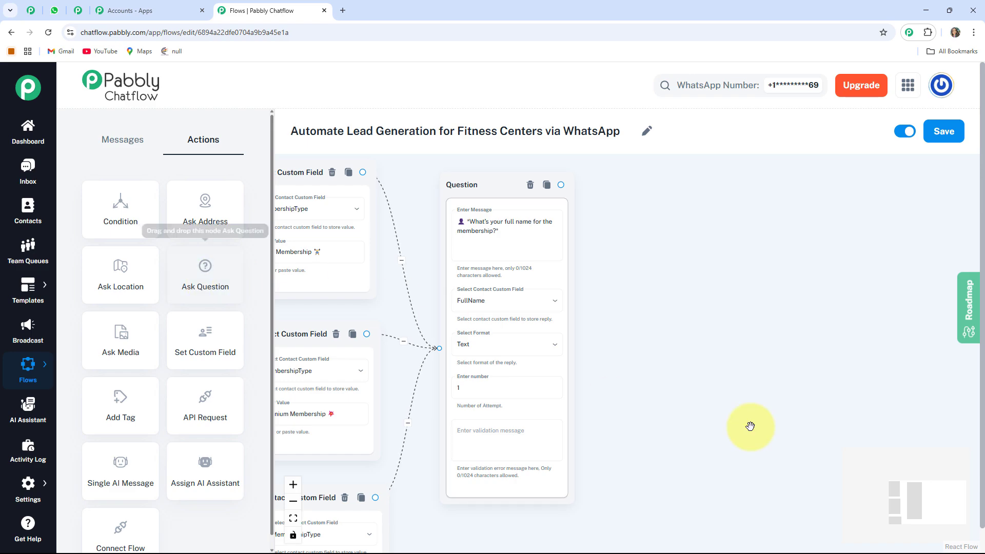
- Add a second Ask Question node beside the full name question with the message "*What's your contact number?*", including its leading emoji
drag(758, 356, 769, 355)
scroll(769, 355, down, 5)
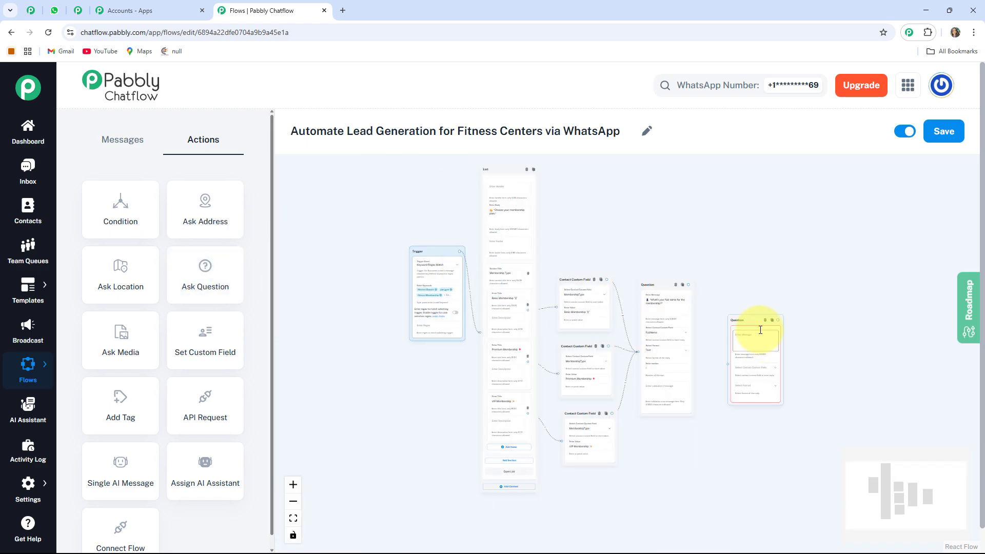
scroll(755, 325, up, 5)
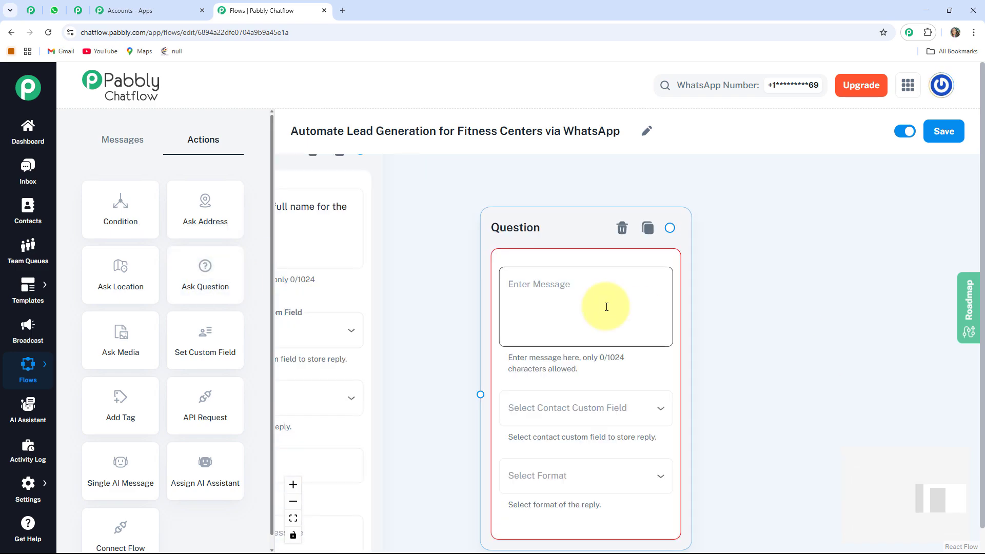
click(606, 307)
text(📱 *What's your contact number?*)
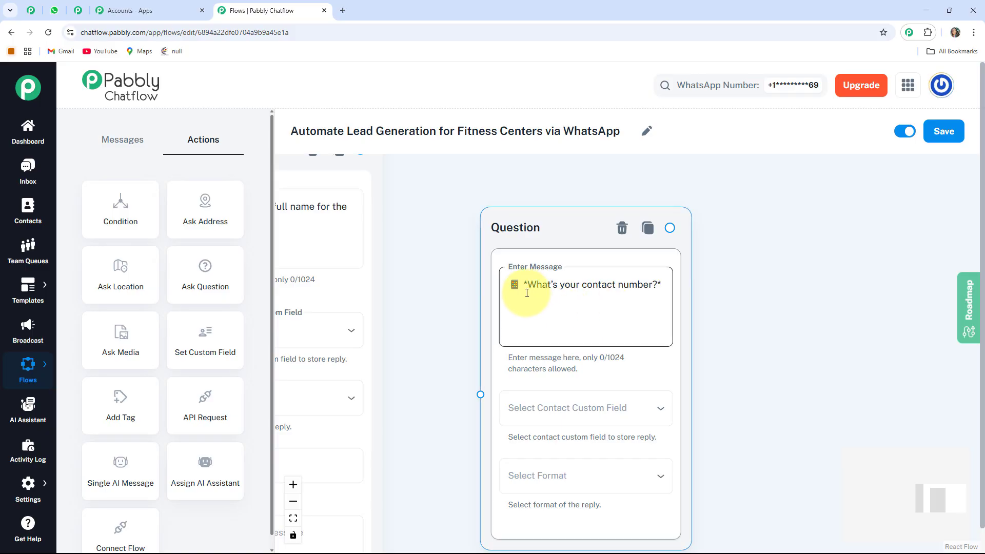
- Store the contact number question's reply in the ContactNumber custom field with the Number format
drag(785, 399, 756, 353)
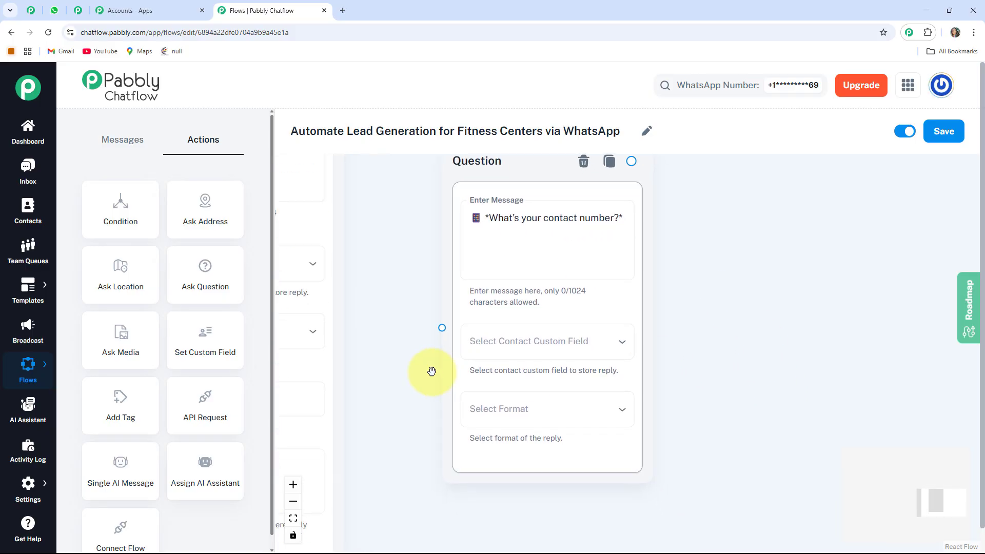
click(588, 341)
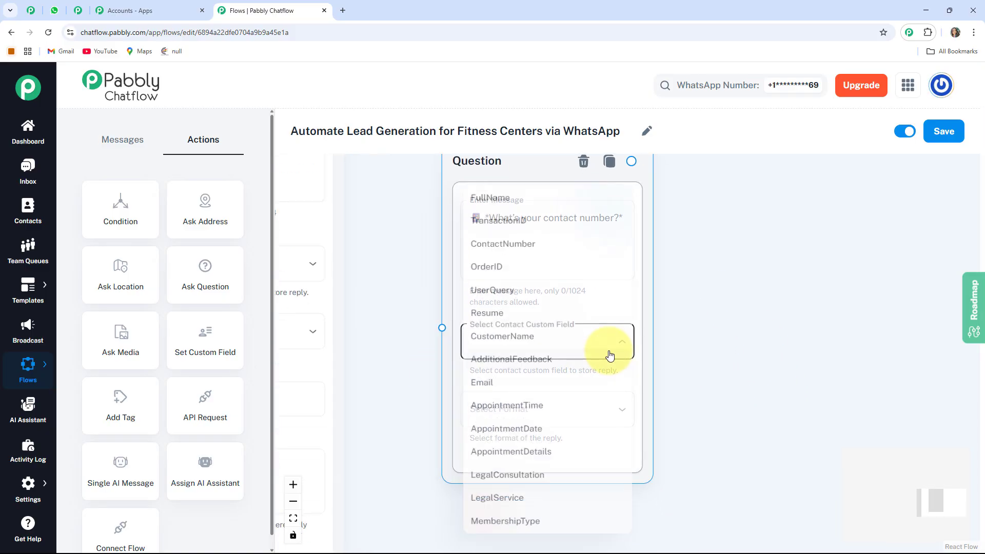
click(496, 239)
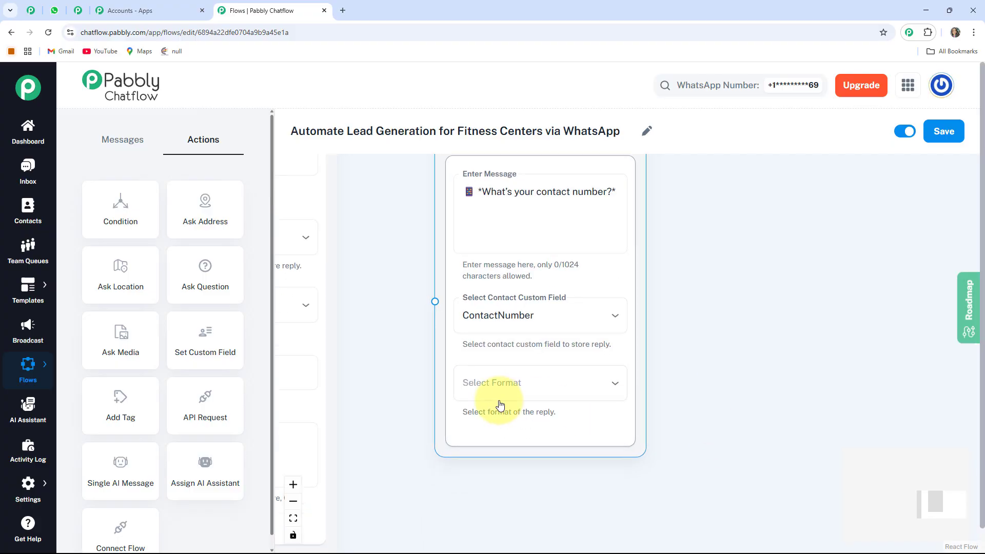
click(589, 384)
click(487, 434)
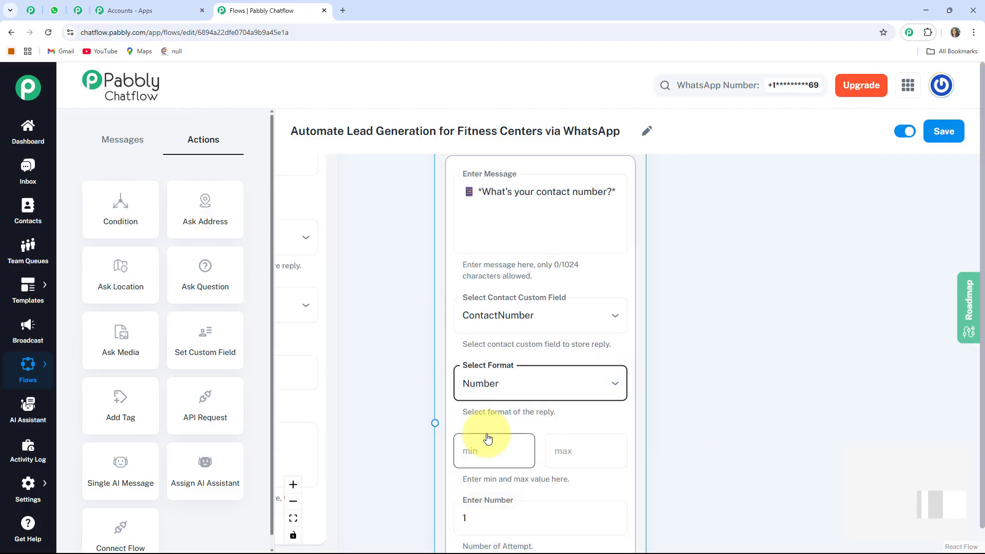
scroll(487, 438, down, 1)
click(587, 415)
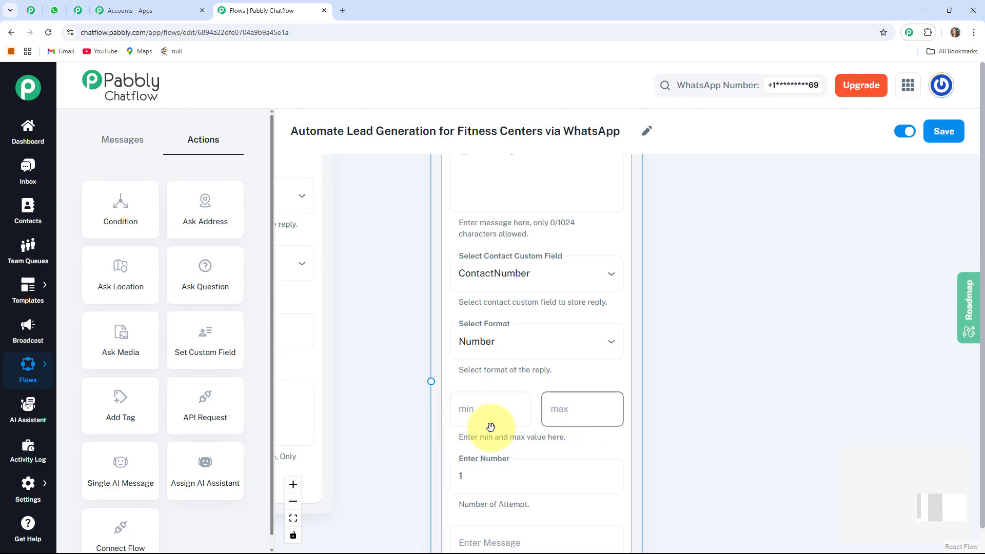
scroll(560, 428, down, 2)
scroll(552, 449, up, 2)
drag(687, 505, 681, 409)
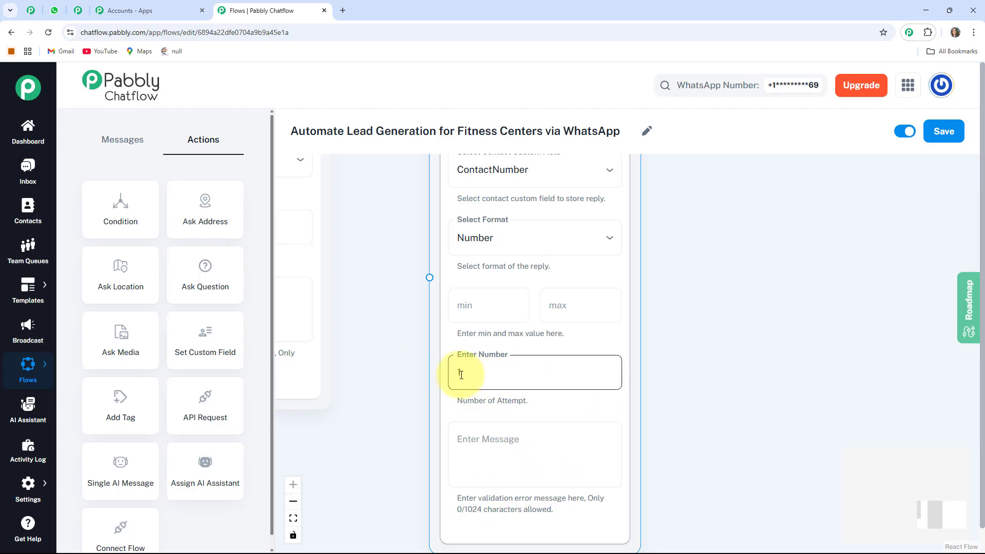
- Connect the full name Question node to the contact number Question node
scroll(460, 375, down, 3)
drag(427, 323, 470, 465)
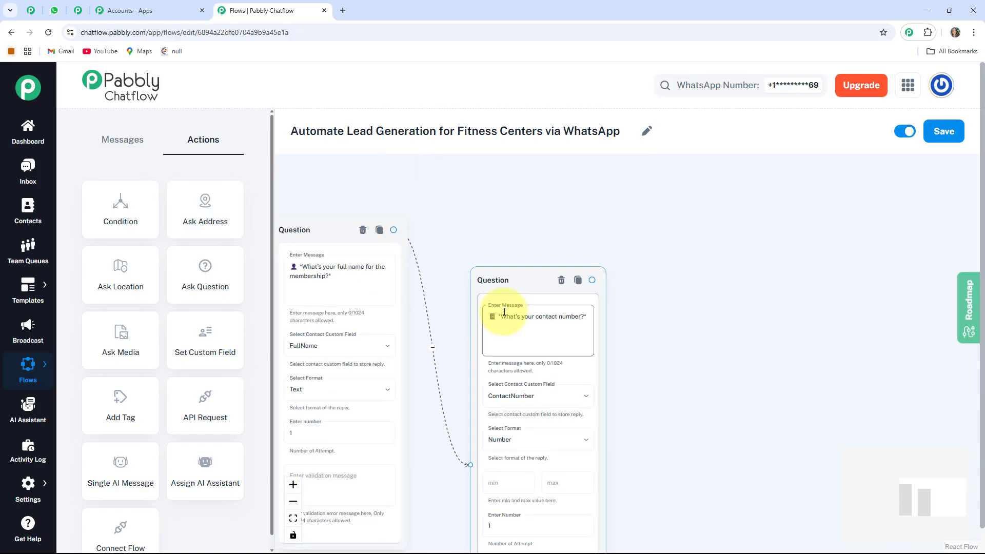
- Align the contact number Question node beside the full name question and place an Add Tag node after it
drag(497, 269, 467, 217)
drag(615, 327, 757, 310)
scroll(757, 311, down, 5)
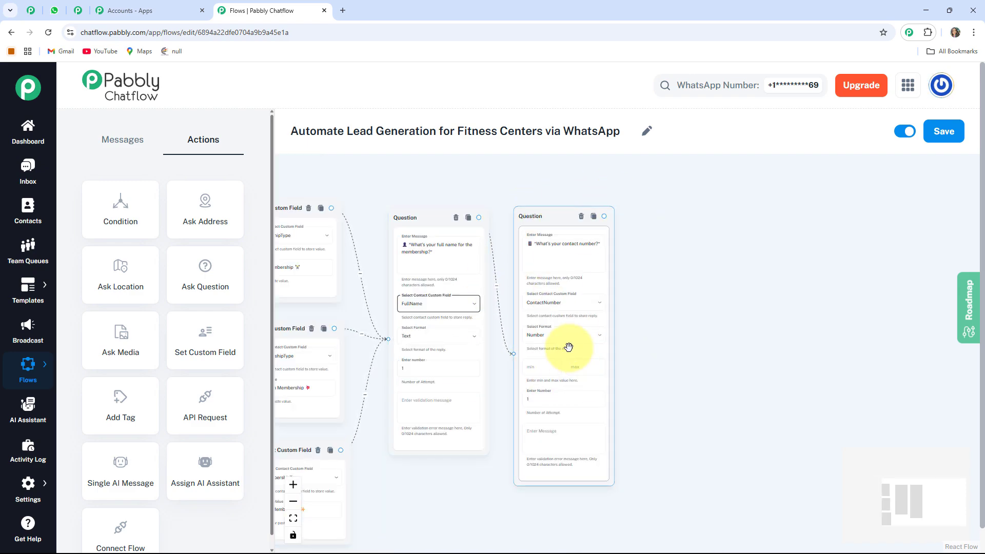
drag(721, 375, 677, 369)
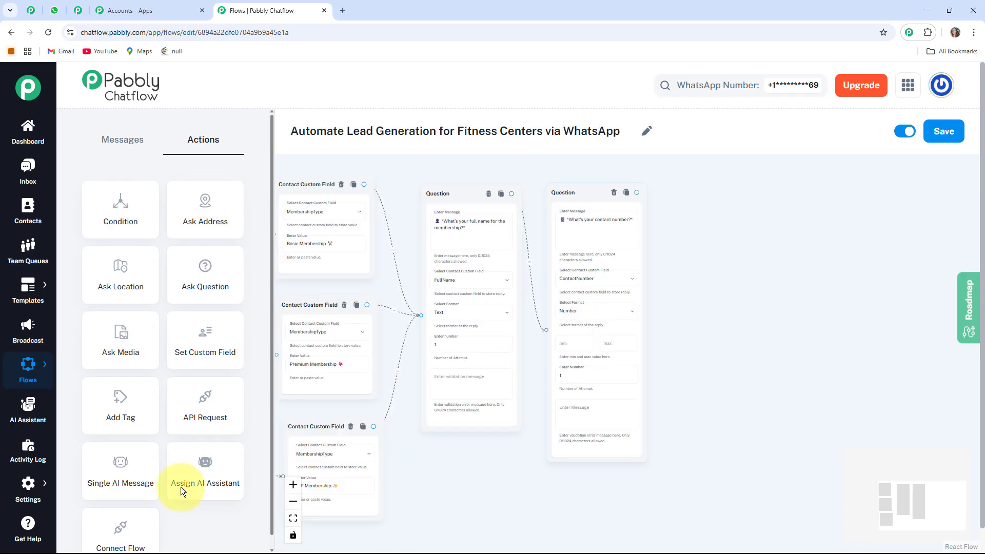
mouse_move(331, 506)
mouse_down()
mouse_move(411, 506)
mouse_move(345, 508)
mouse_up()
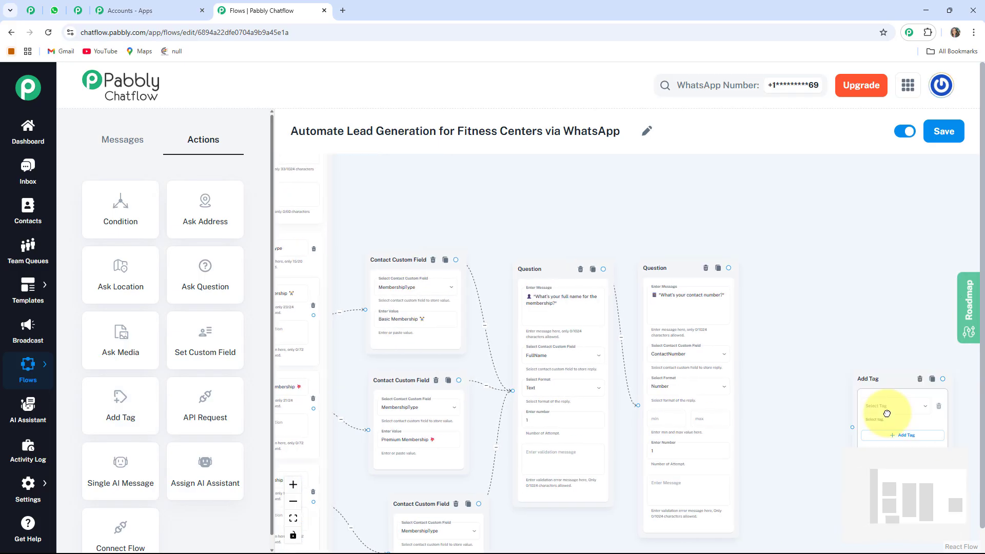
drag(880, 411, 787, 380)
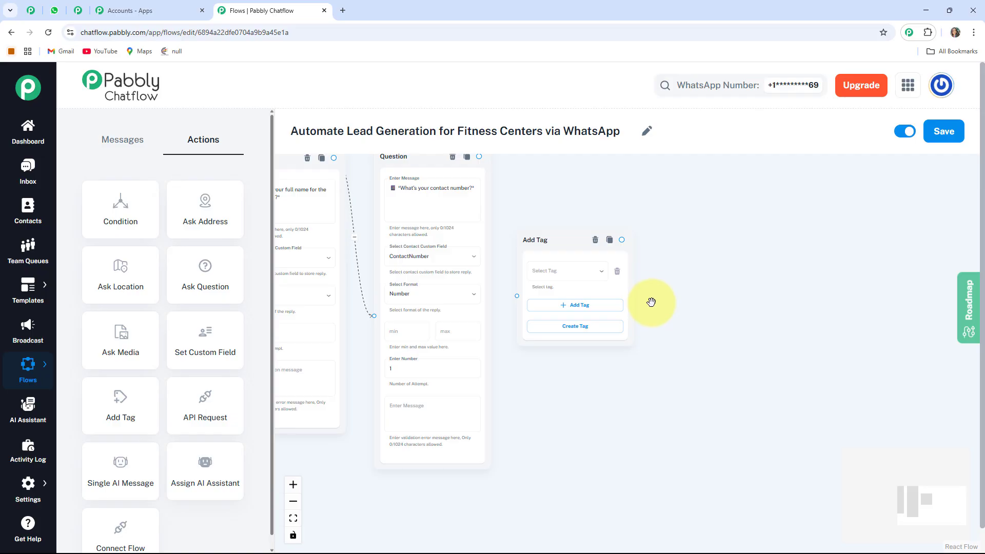
drag(650, 302, 723, 330)
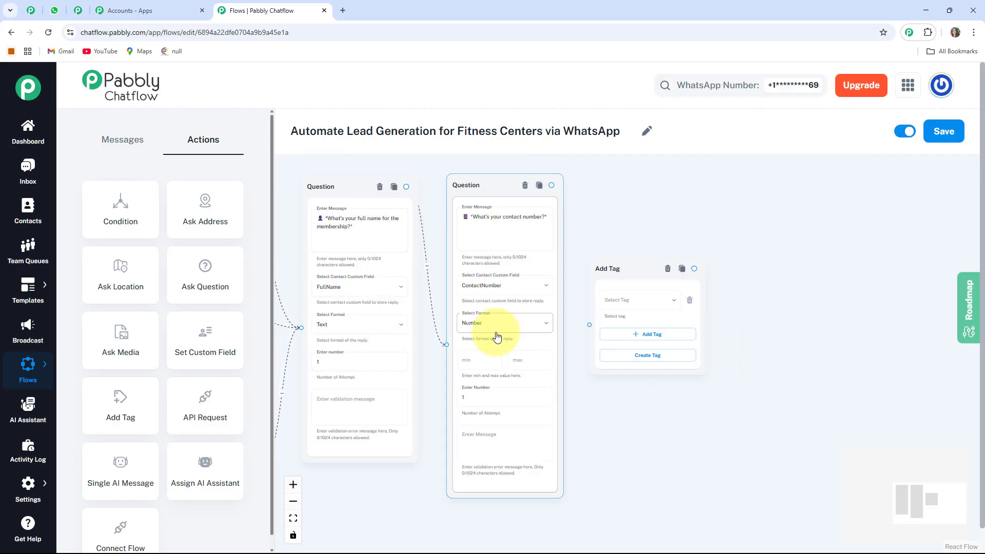
drag(688, 431, 650, 432)
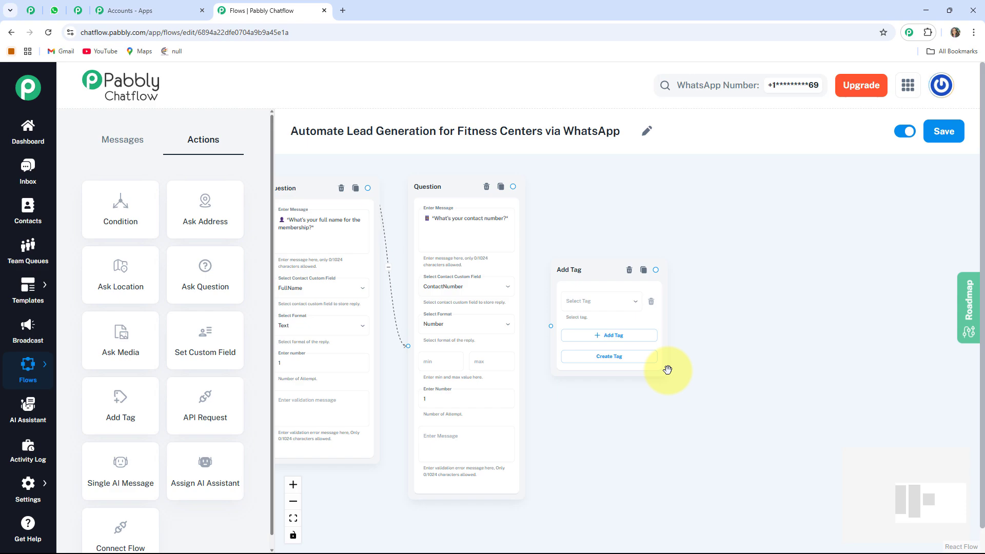
- Choose the Fitness Classes tag in the Add Tag node and connect the contact number Question node to it
click(603, 302)
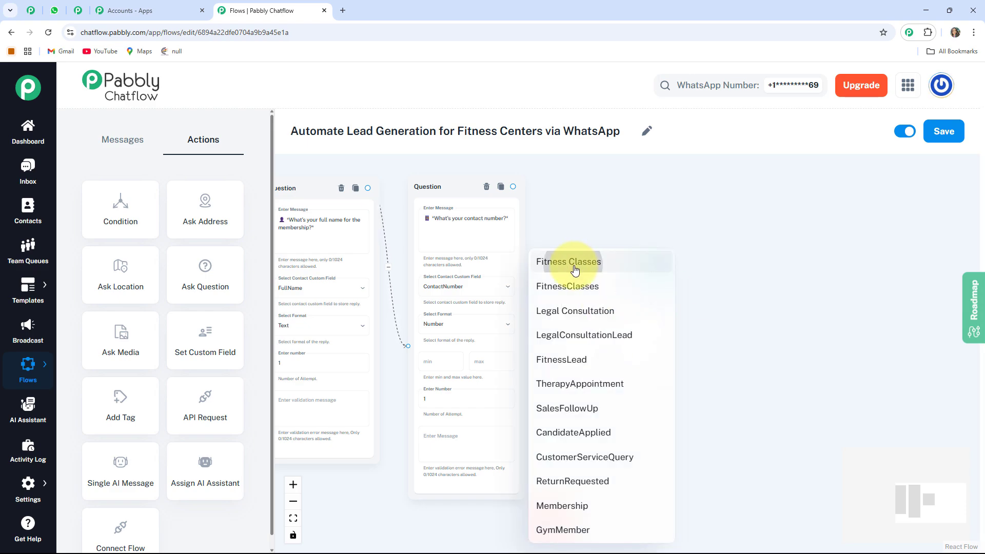
click(574, 264)
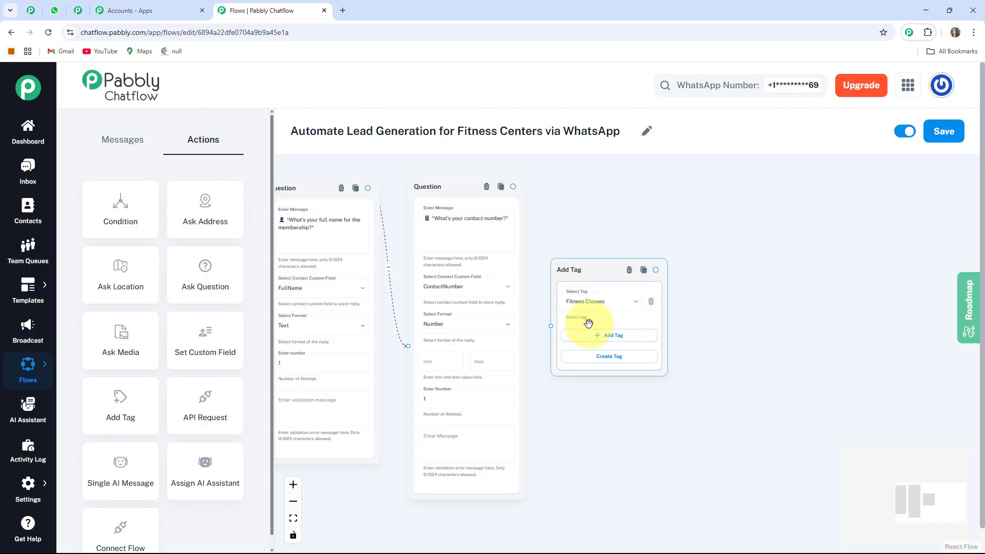
click(615, 361)
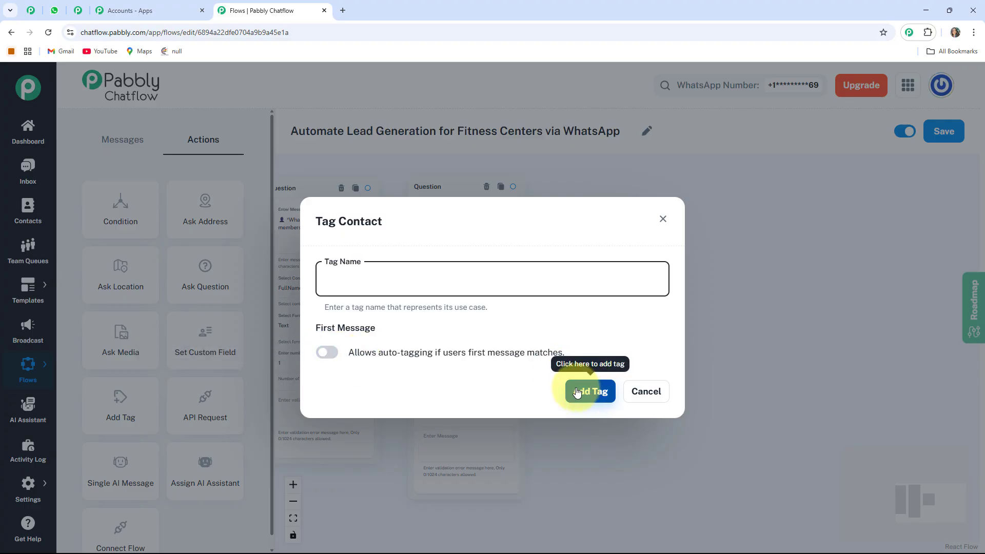
click(663, 219)
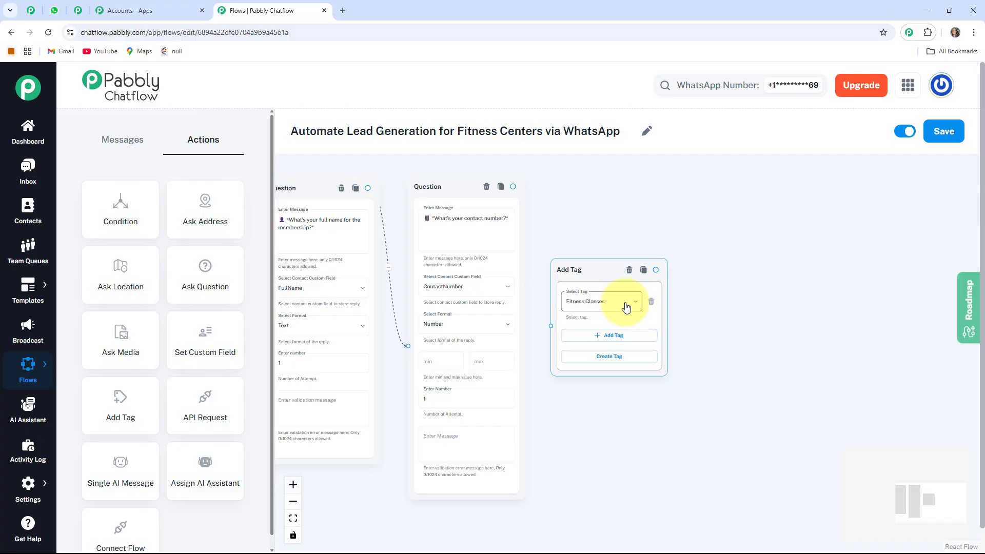
drag(518, 182, 503, 313)
scroll(541, 376, down, 2)
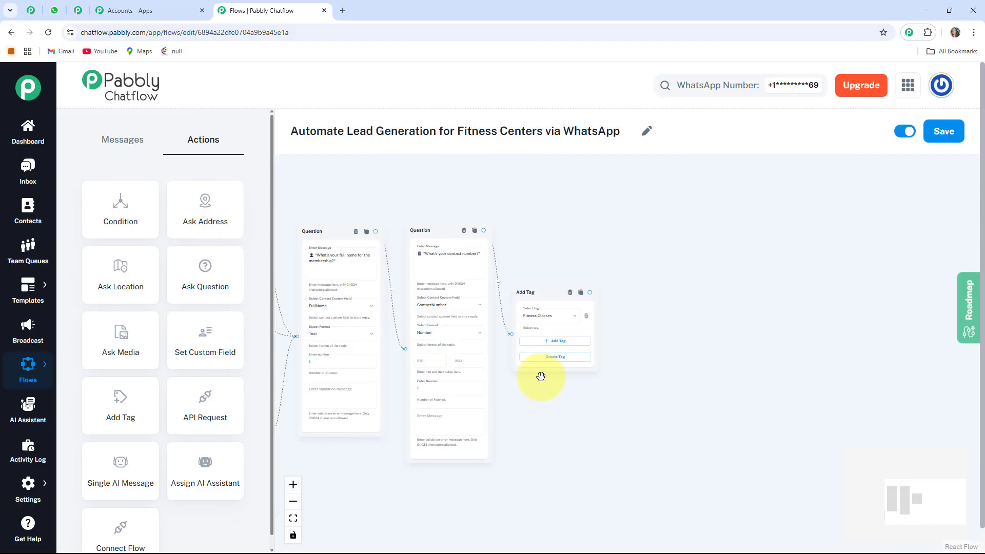
- Add a Text Button message node connected to the output of the Add Tag node
drag(548, 402, 464, 382)
scroll(531, 368, up, 3)
scroll(554, 360, down, 4)
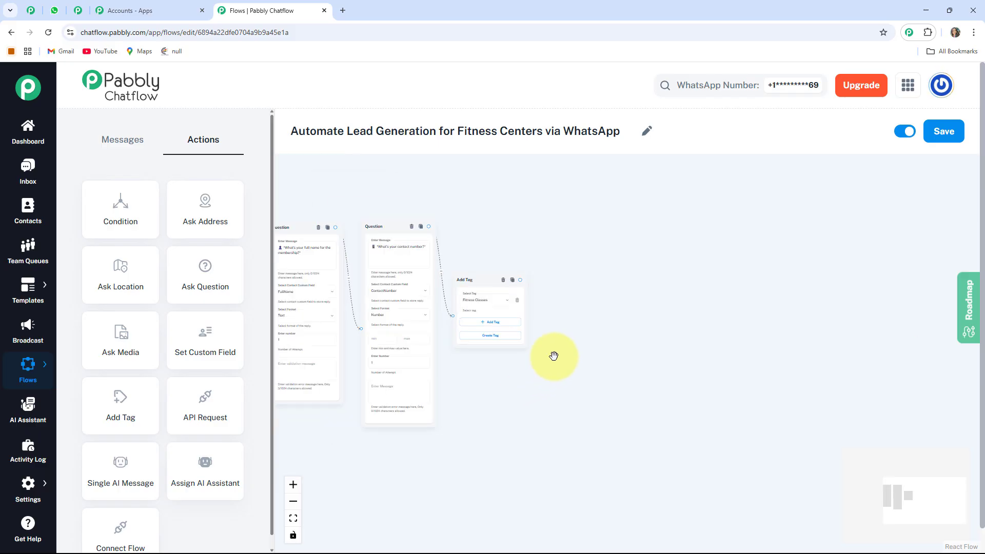
scroll(505, 396, down, 1)
scroll(541, 416, up, 2)
drag(525, 334, 582, 385)
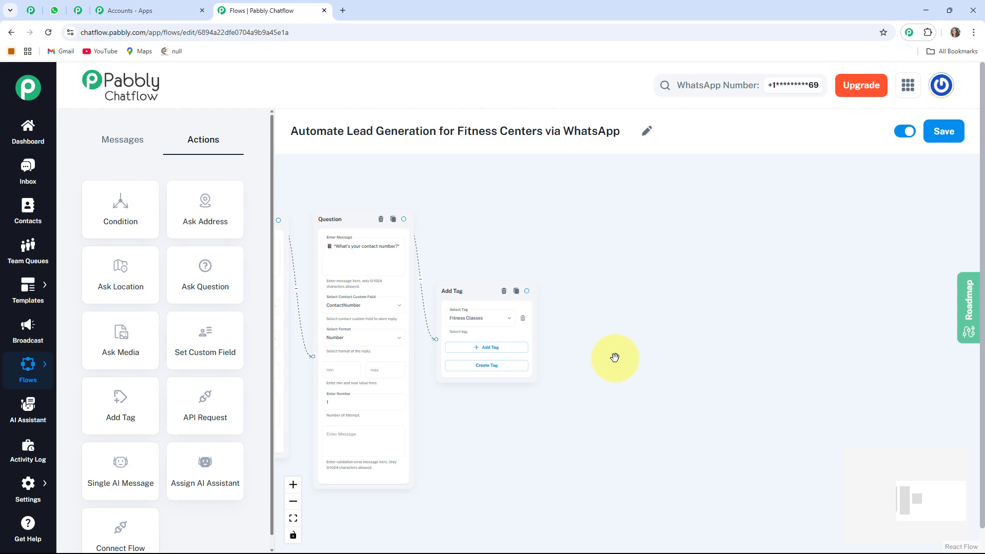
drag(556, 326, 633, 277)
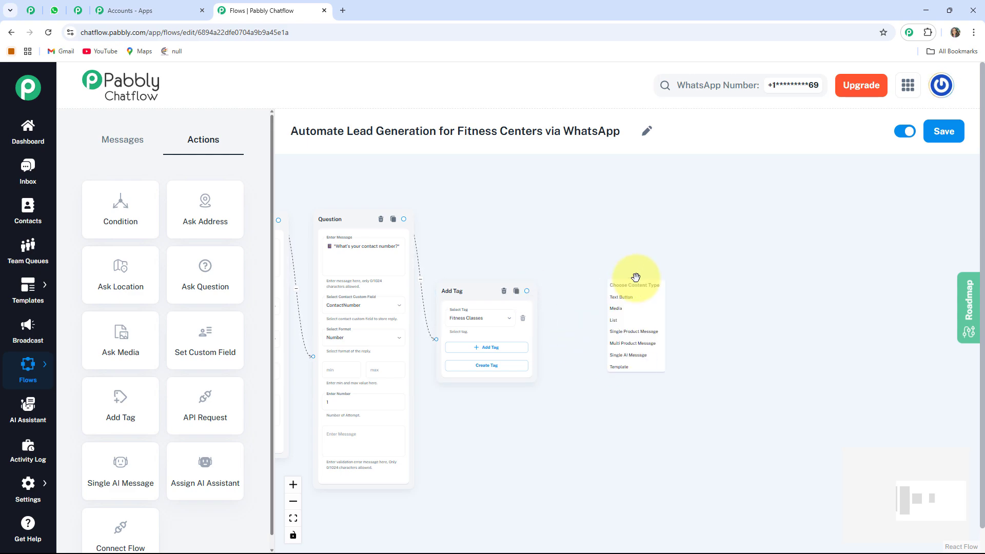
click(627, 298)
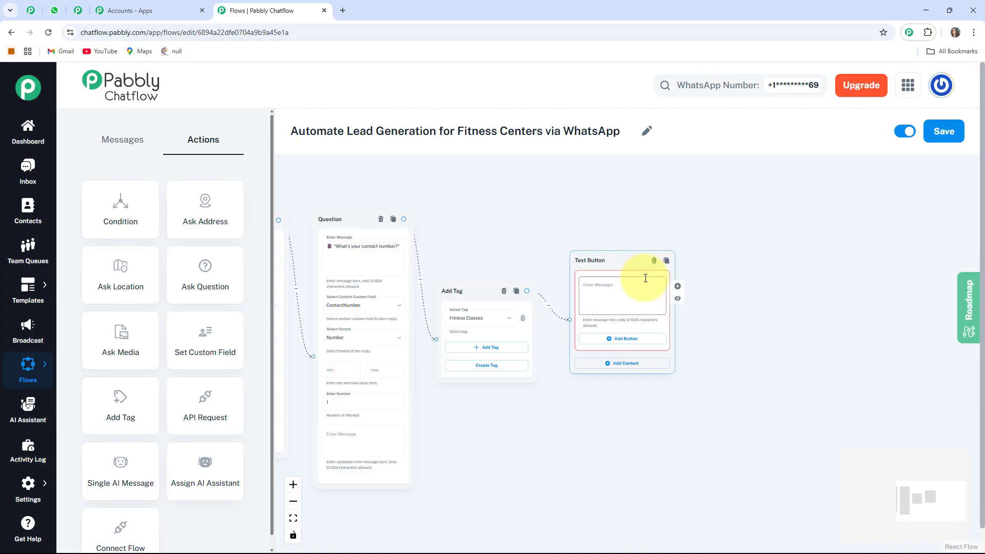
- Enter the emoji-led message "Congratulations! Your *$MembershipType* membership is confirmed." followed by the PayPal payment link in the Text Button node
scroll(644, 280, up, 2)
drag(760, 329, 737, 354)
drag(543, 273, 546, 294)
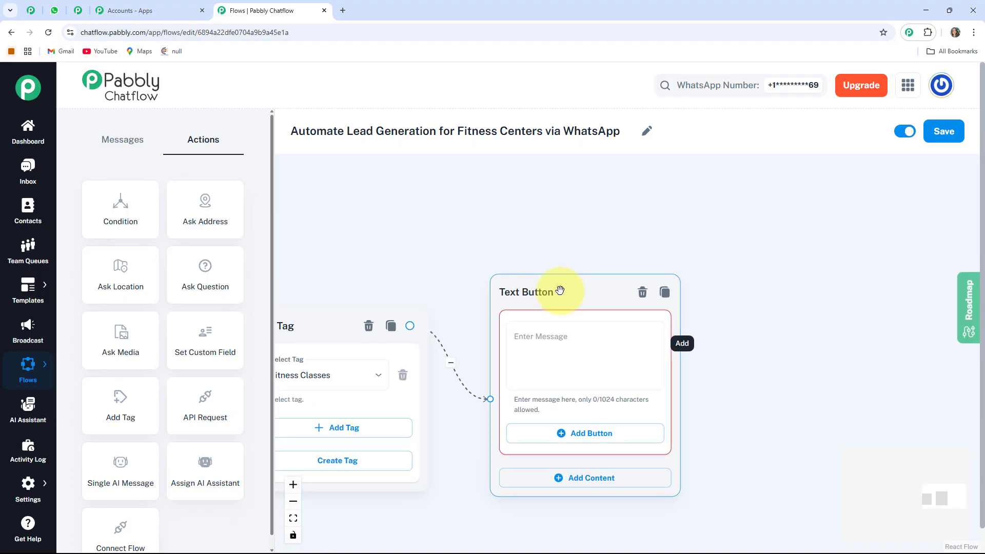
click(504, 339)
key(ctrl+v)
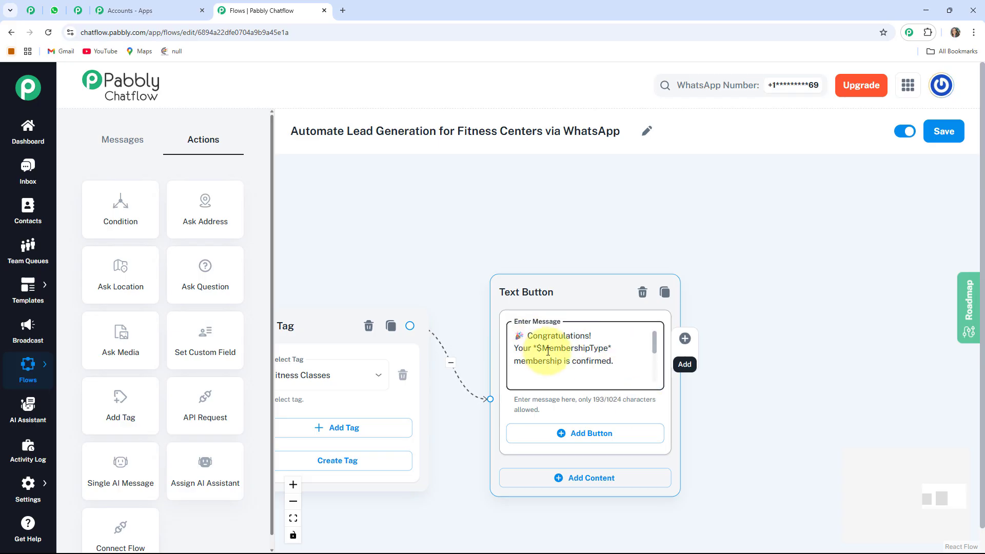
- Review the confirmation message's MembershipType variable against the Contact Custom Field nodes and read through to its payment link
scroll(618, 347, down, 5)
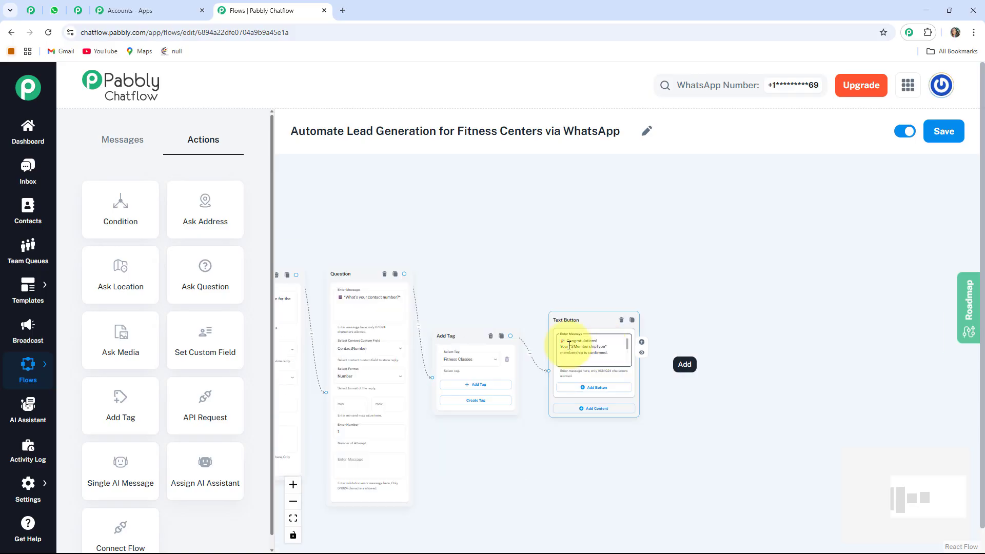
scroll(590, 354, up, 5)
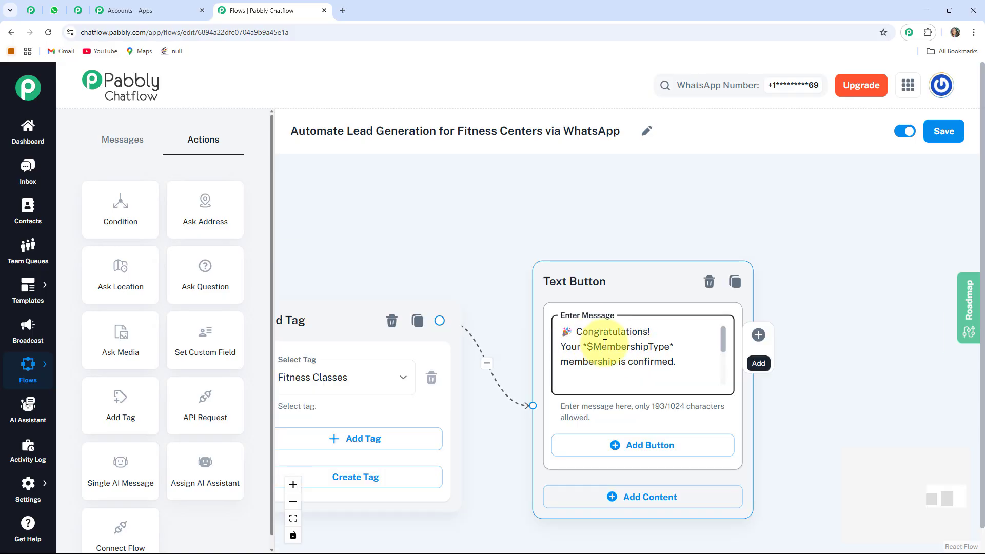
scroll(685, 346, down, 1)
scroll(686, 347, down, 3)
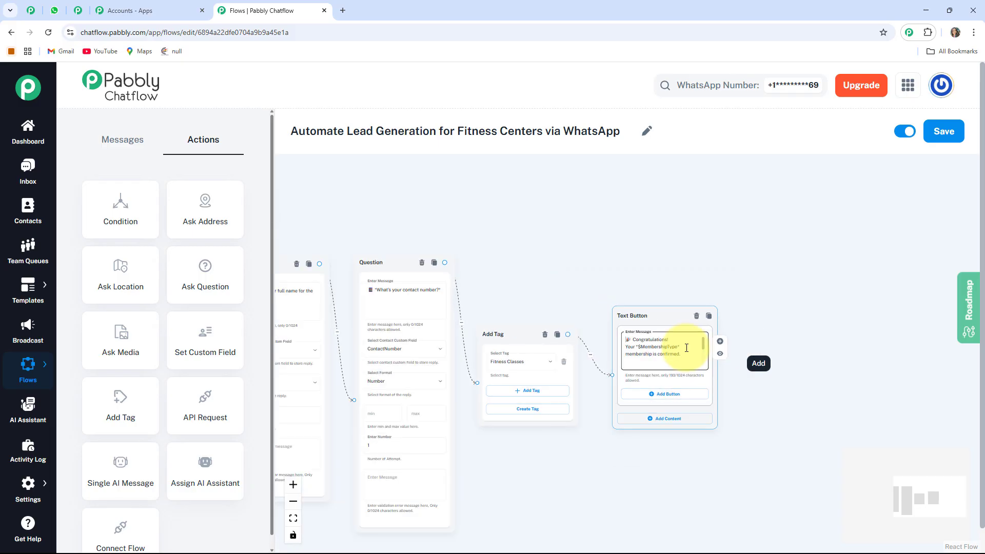
scroll(684, 344, up, 3)
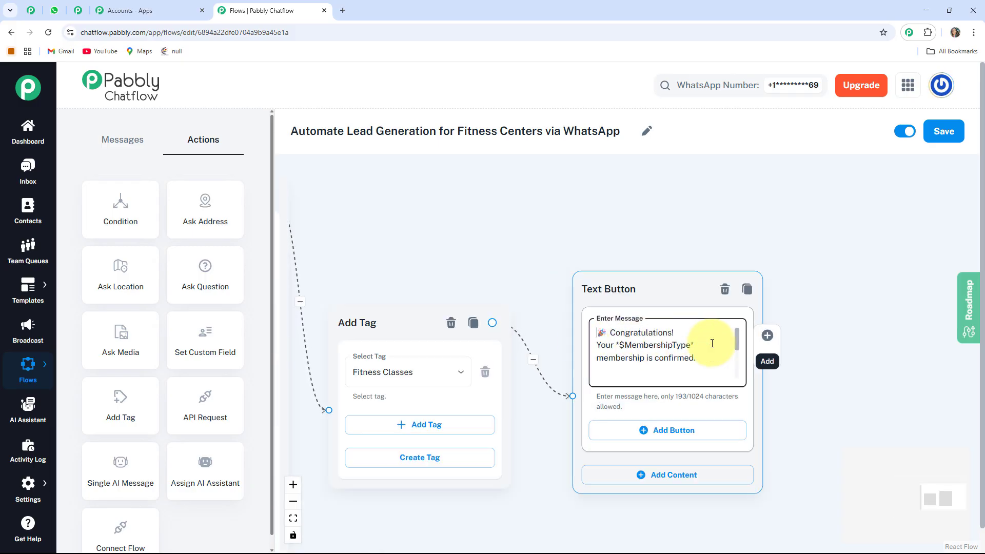
scroll(710, 340, down, 6)
scroll(513, 277, up, 4)
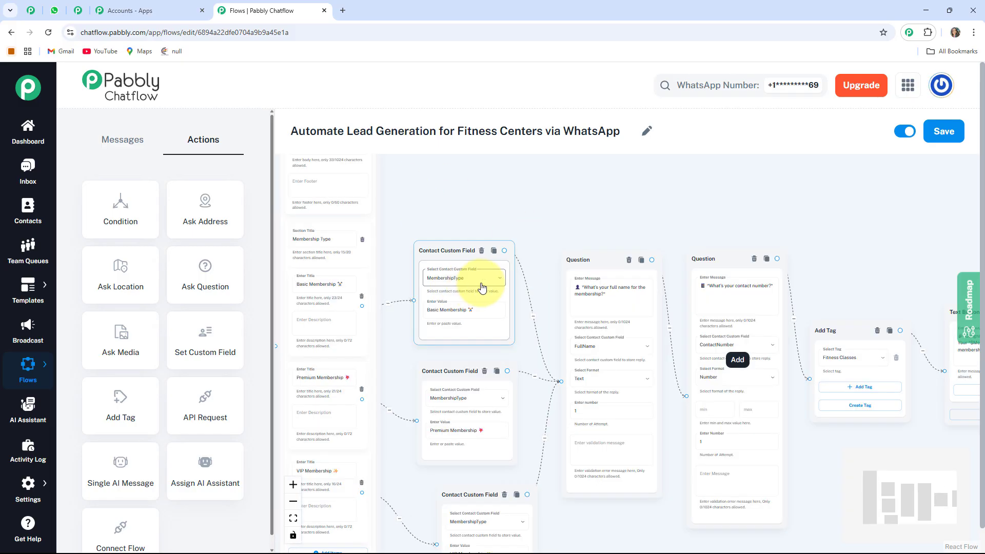
drag(820, 260, 359, 226)
scroll(410, 267, up, 4)
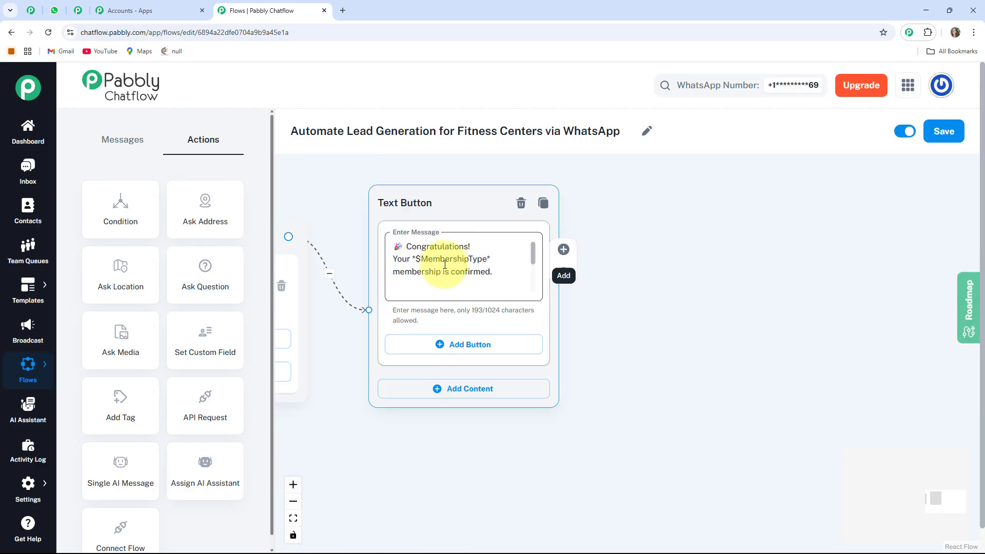
click(472, 281)
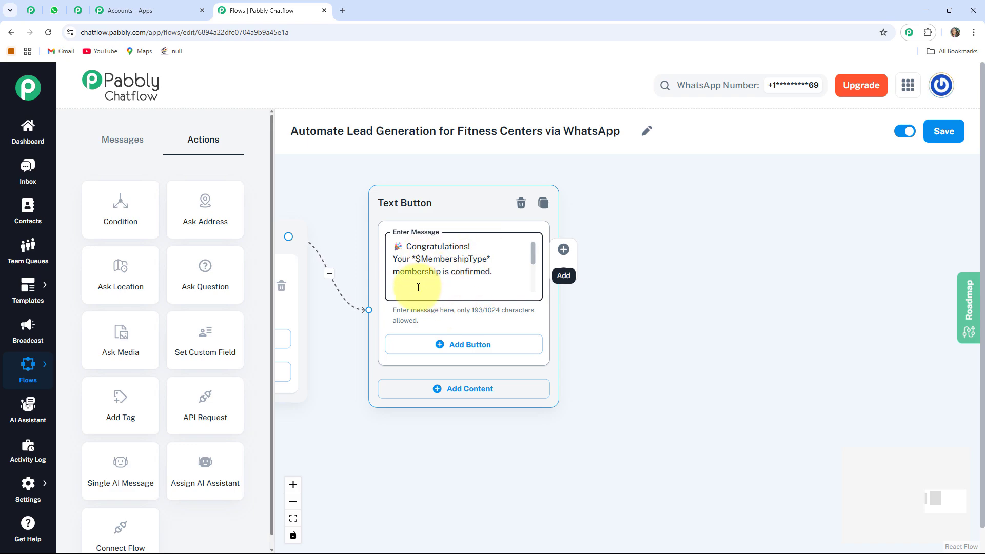
key(Down)
key(Down)
key(Down)
key(Down)
key(Down)
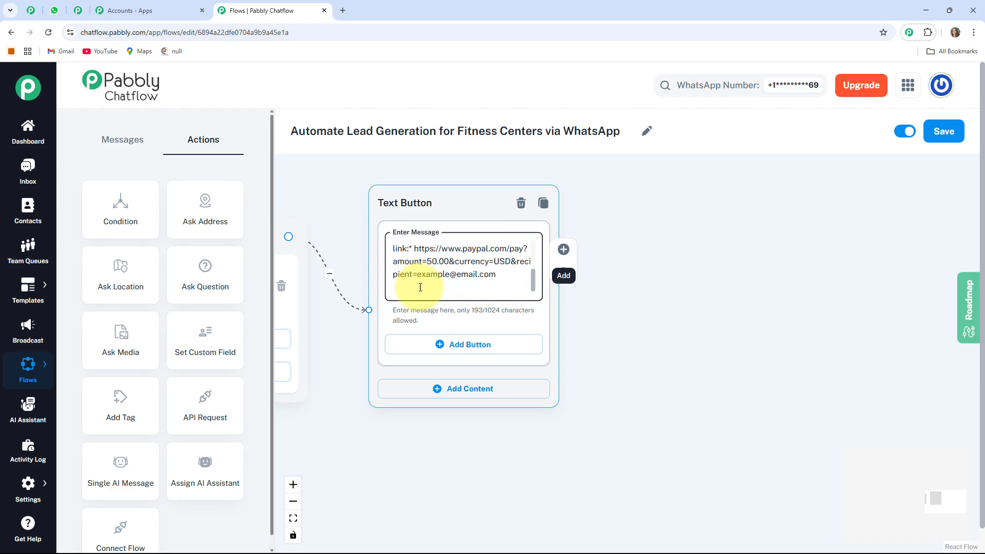
- Fit the whole flow in view and save it
click(293, 518)
scroll(636, 493, down, 2)
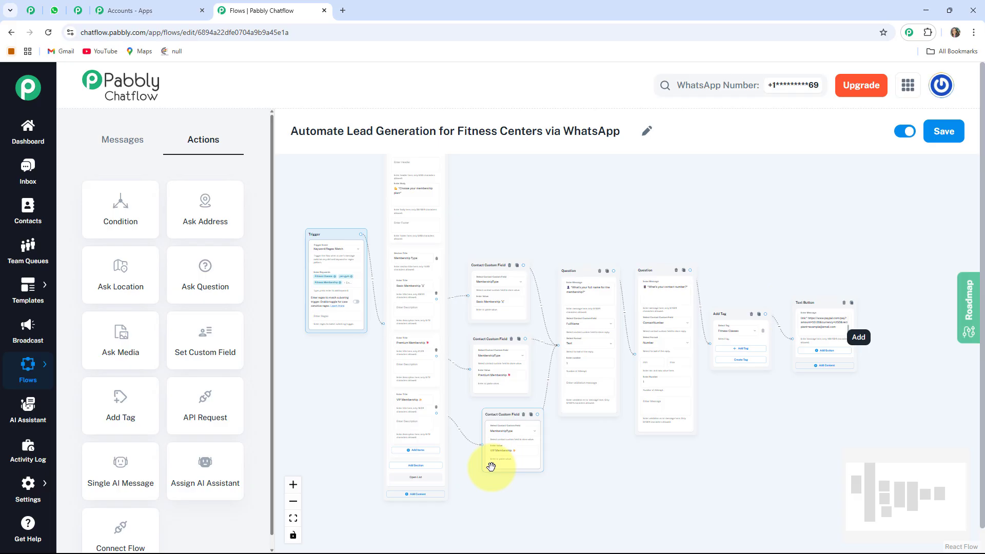
scroll(534, 257, up, 2)
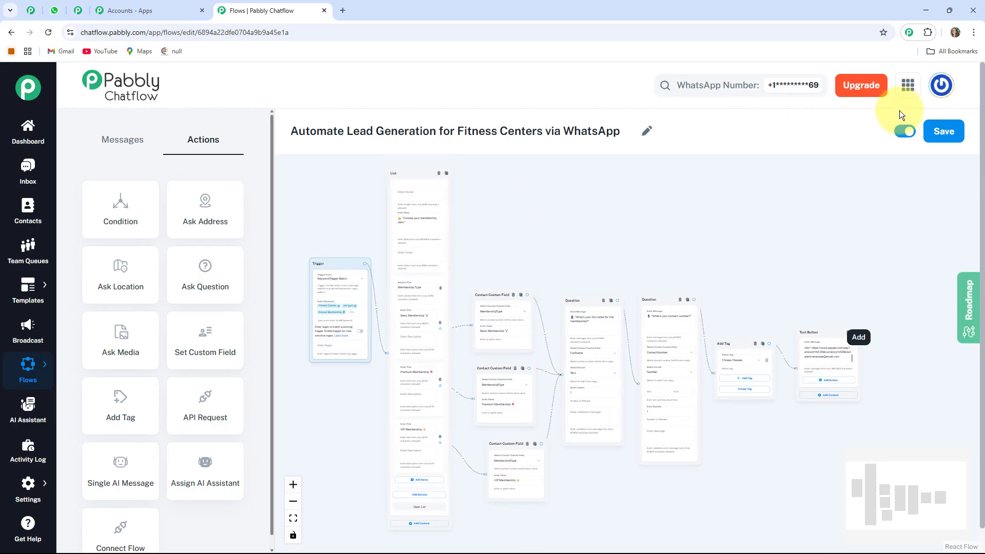
click(953, 132)
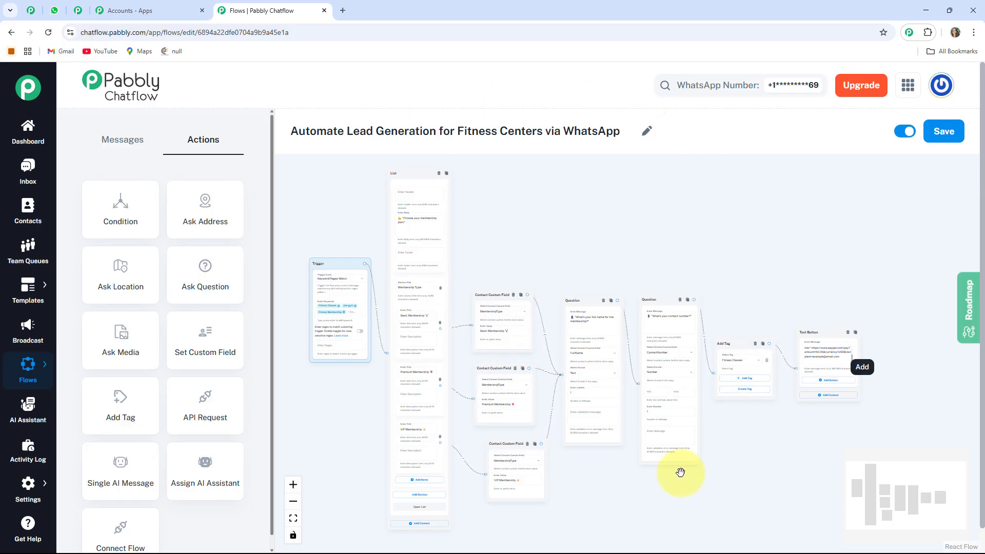
- Switch to WhatsApp Web to check the Fitness Center conversation, and return to the Pabbly Chatflow flow editor
click(54, 10)
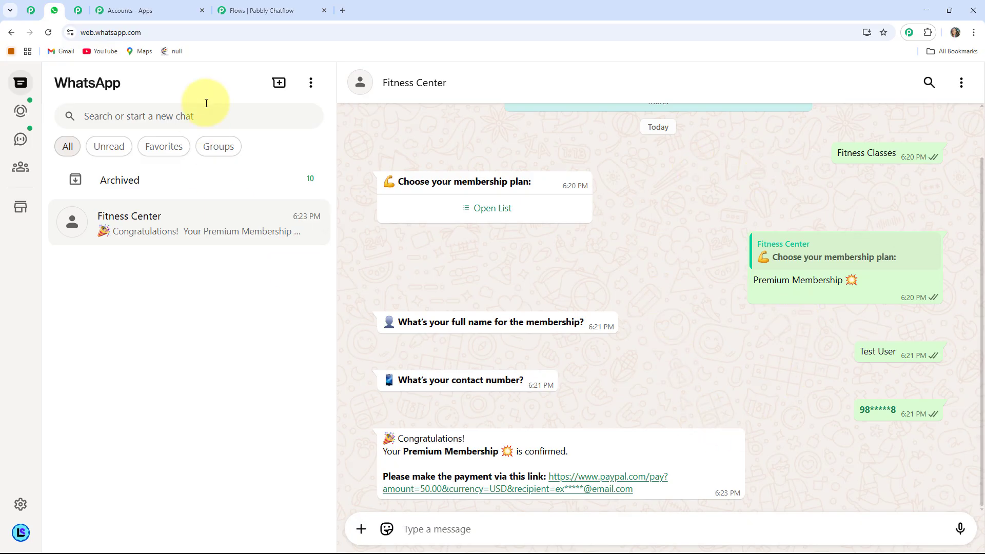
click(247, 11)
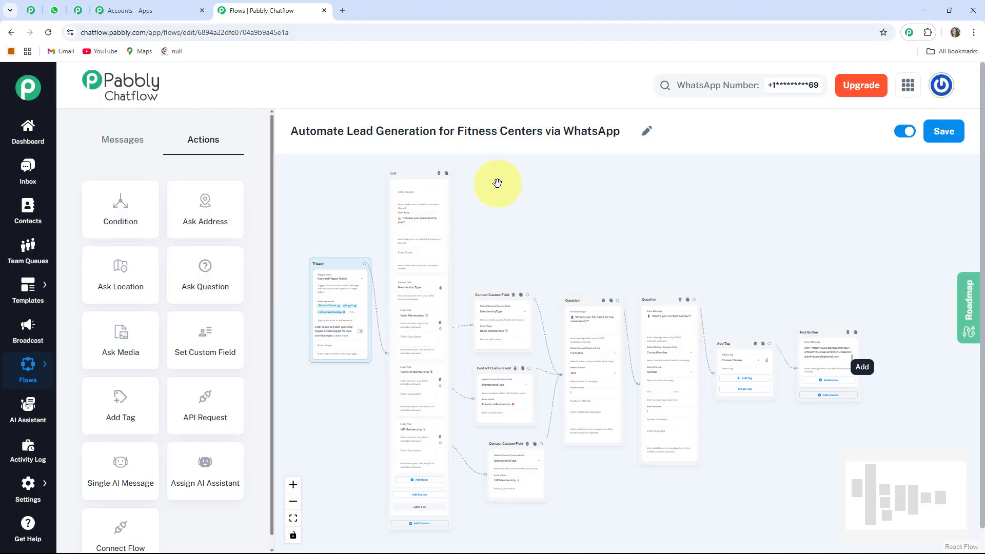